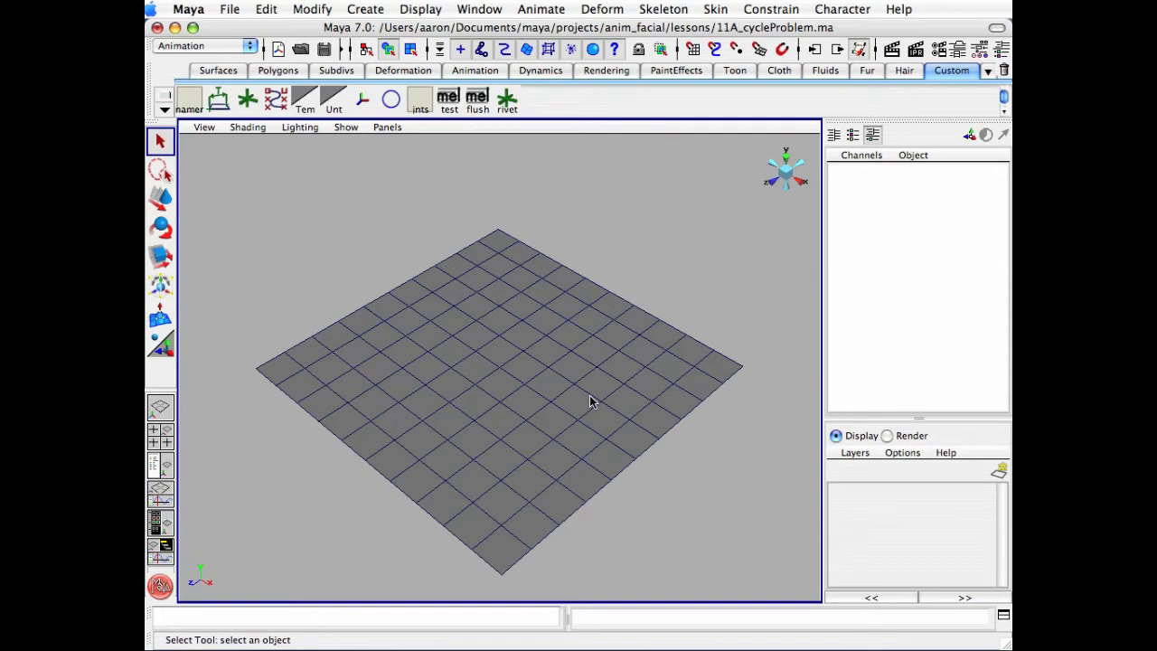
# Set the target_msh weight of the base plane's blends input to 1
pyautogui.keyDown('alt'); pyautogui.moveTo(592, 398); pyautogui.dragTo(591, 356, button='middle'); pyautogui.keyUp('alt')
pyautogui.moveTo(592, 367)
pyautogui.keyDown('alt'); pyautogui.mouseDown()
pyautogui.moveTo(620, 364)
pyautogui.moveTo(594, 360)
pyautogui.mouseUp(); pyautogui.keyUp('alt')
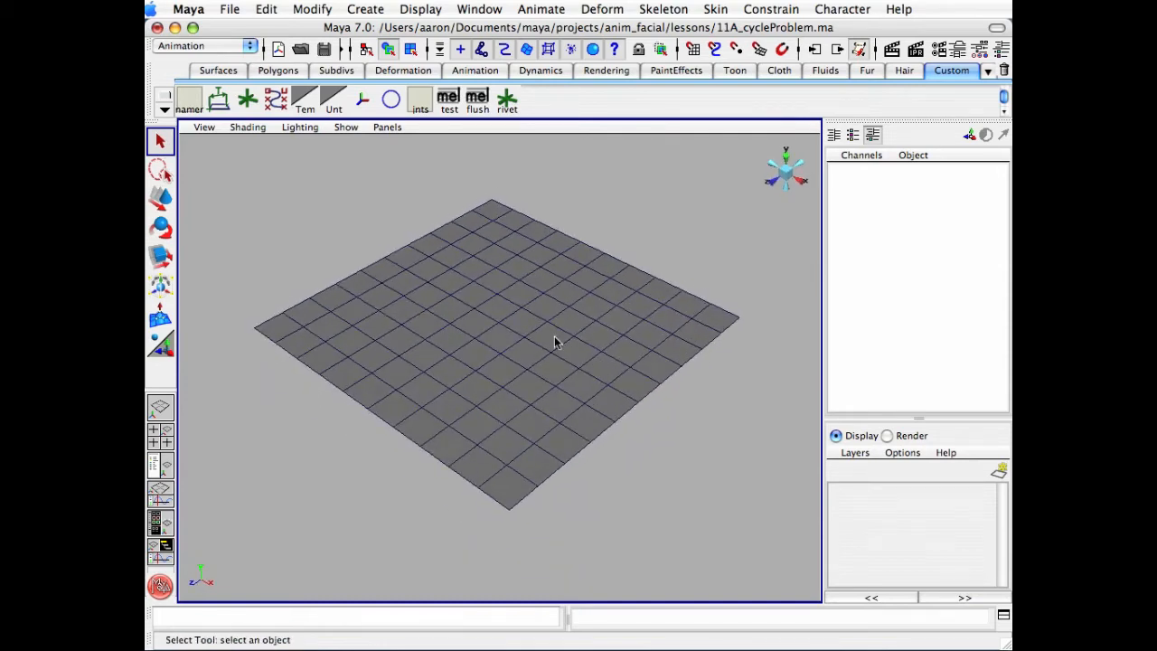
pyautogui.click(555, 338)
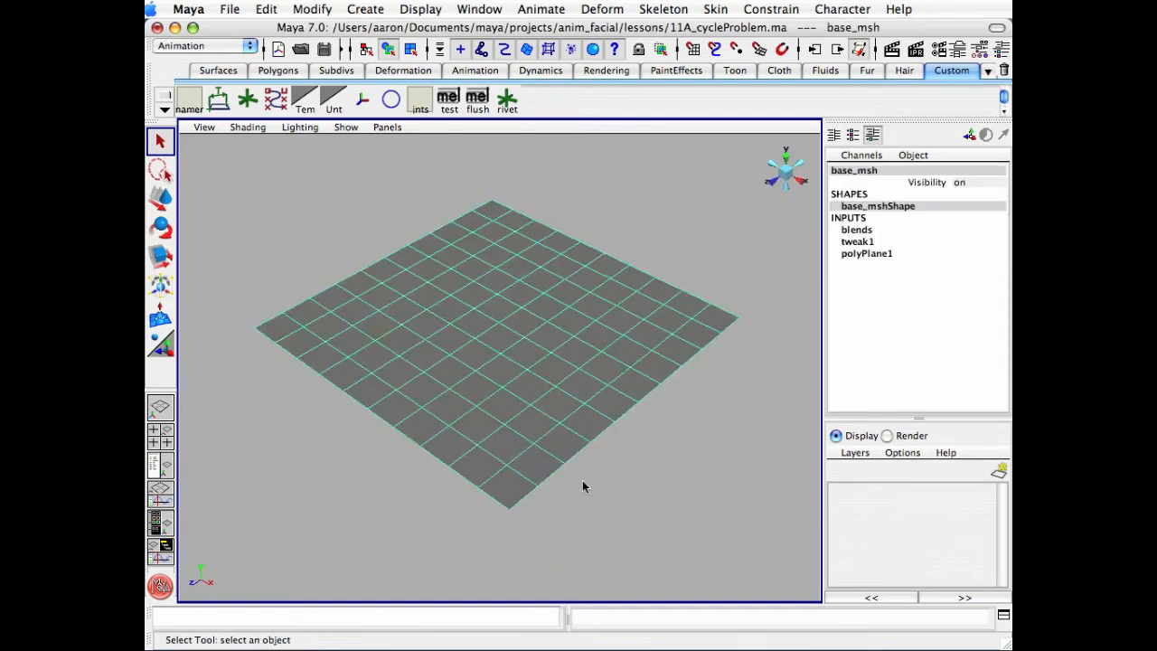
pyautogui.click(855, 231)
pyautogui.click(911, 278)
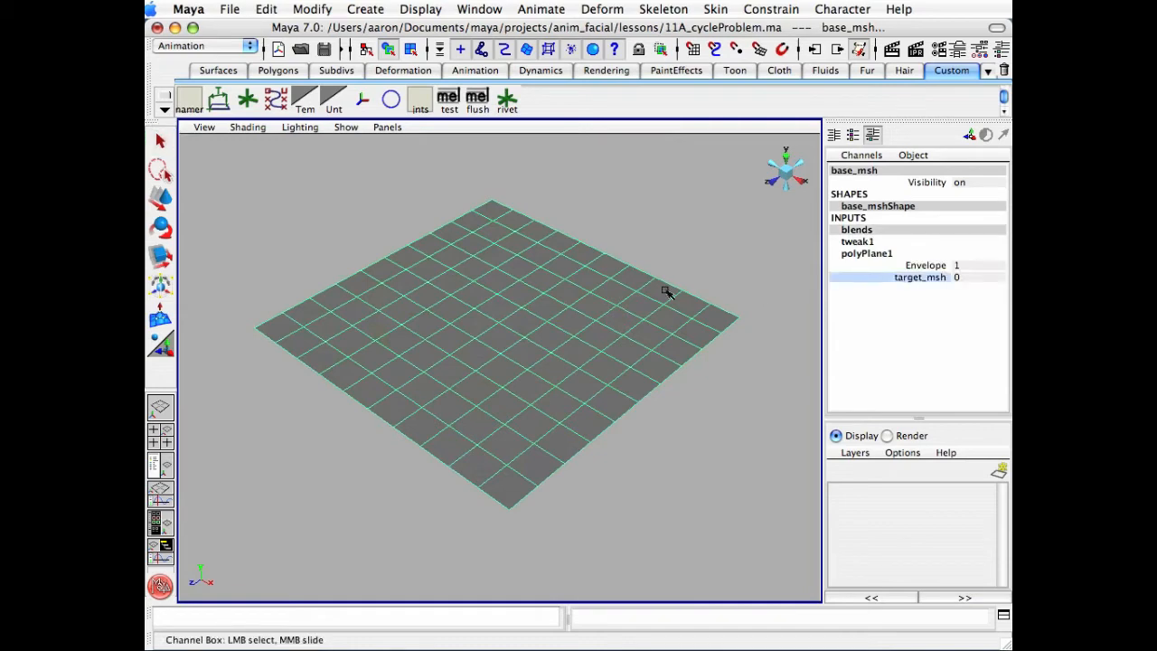
pyautogui.moveTo(666, 289); pyautogui.dragTo(690, 271, button='middle')
# Examine the blended shape of the plane from several angles
pyautogui.keyDown('alt'); pyautogui.moveTo(687, 280); pyautogui.dragTo(595, 332); pyautogui.keyUp('alt')
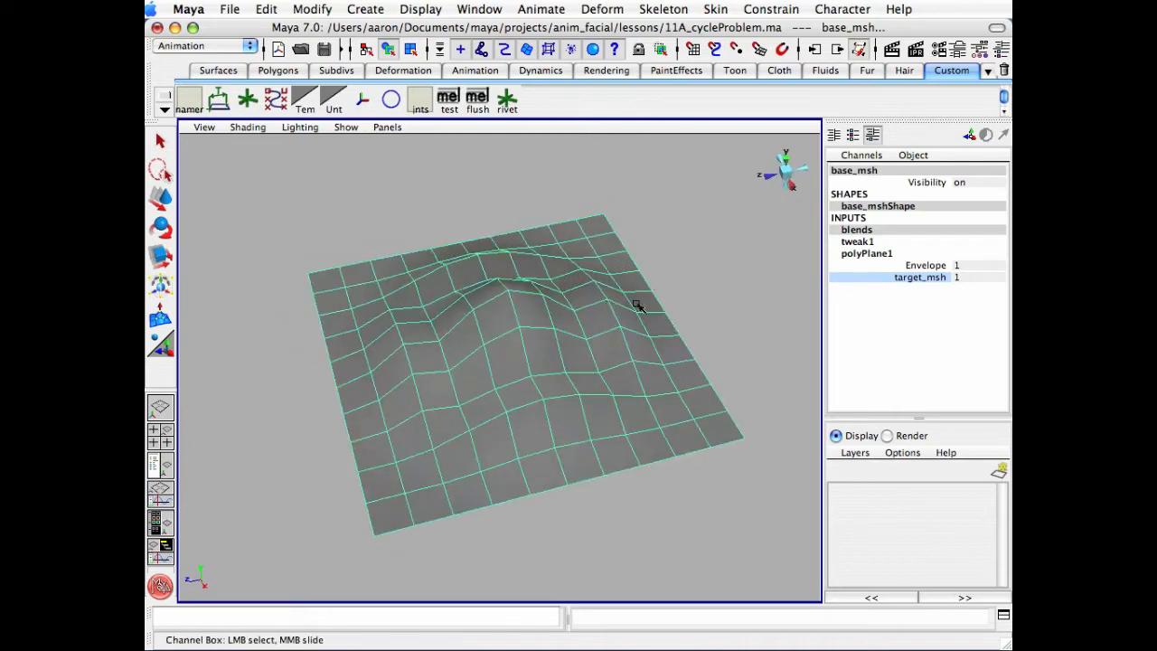
pyautogui.keyDown('alt'); pyautogui.moveTo(608, 286); pyautogui.dragTo(591, 282); pyautogui.keyUp('alt')
pyautogui.keyDown('alt'); pyautogui.moveTo(591, 282); pyautogui.dragTo(611, 312, button='right'); pyautogui.keyUp('alt')
pyautogui.keyDown('alt'); pyautogui.moveTo(611, 312); pyautogui.dragTo(613, 324); pyautogui.keyUp('alt')
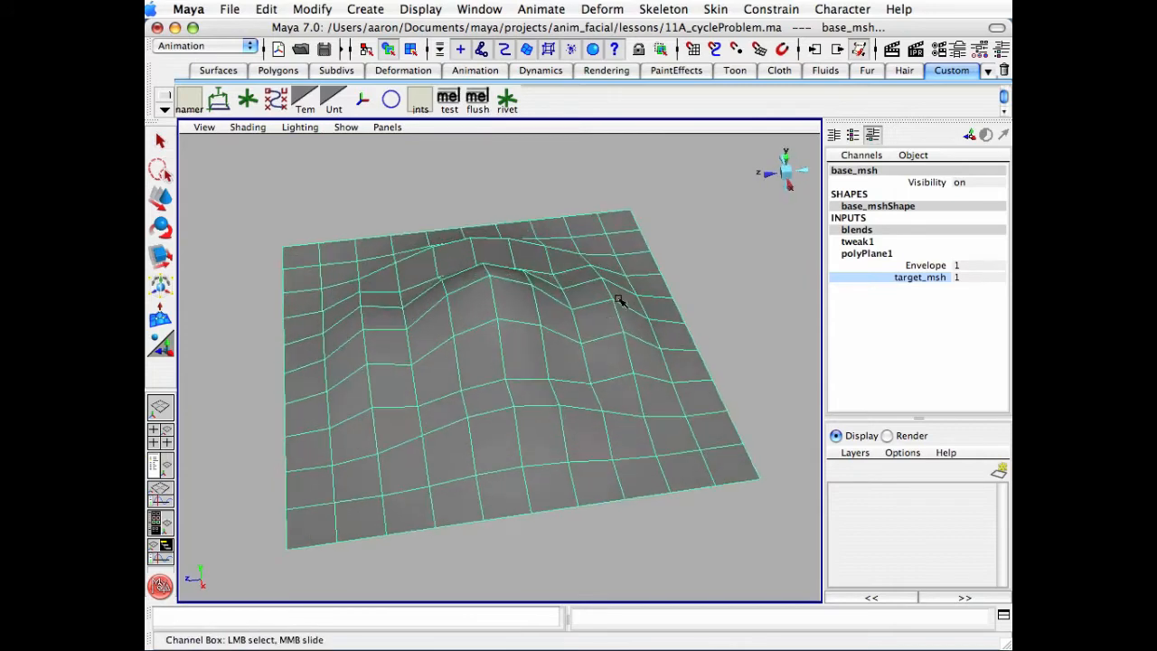
pyautogui.keyDown('alt'); pyautogui.moveTo(506, 294); pyautogui.dragTo(526, 293); pyautogui.keyUp('alt')
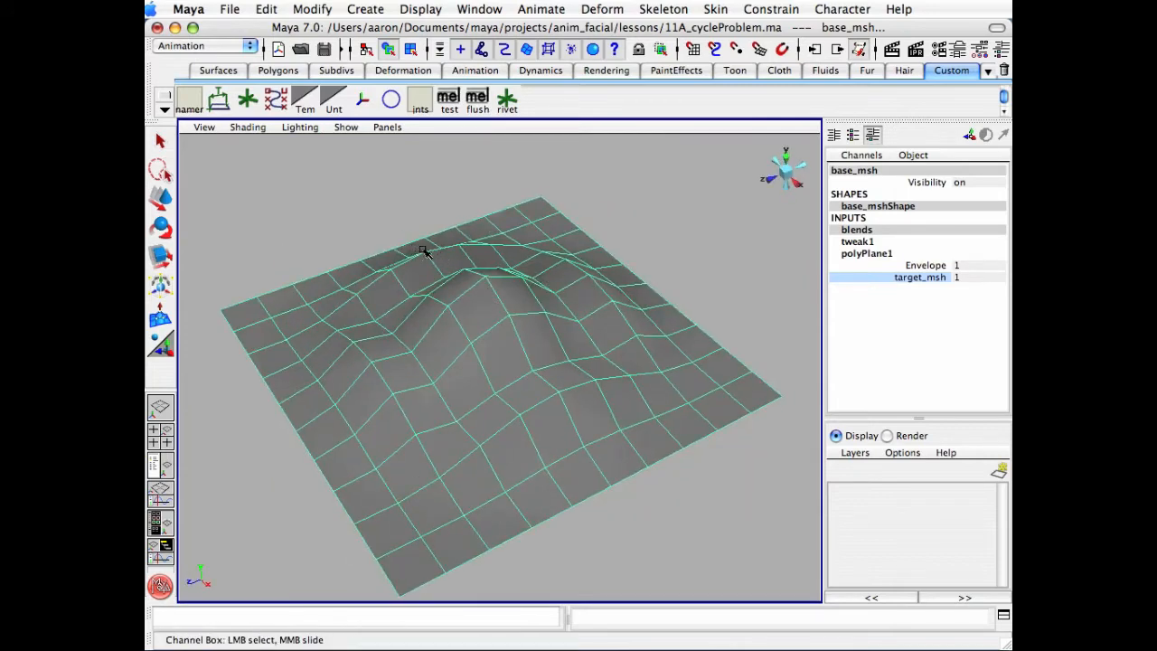
pyautogui.moveTo(548, 328)
pyautogui.keyDown('alt'); pyautogui.mouseDown()
pyautogui.moveTo(564, 352)
pyautogui.moveTo(555, 325)
pyautogui.mouseUp(); pyautogui.keyUp('alt')
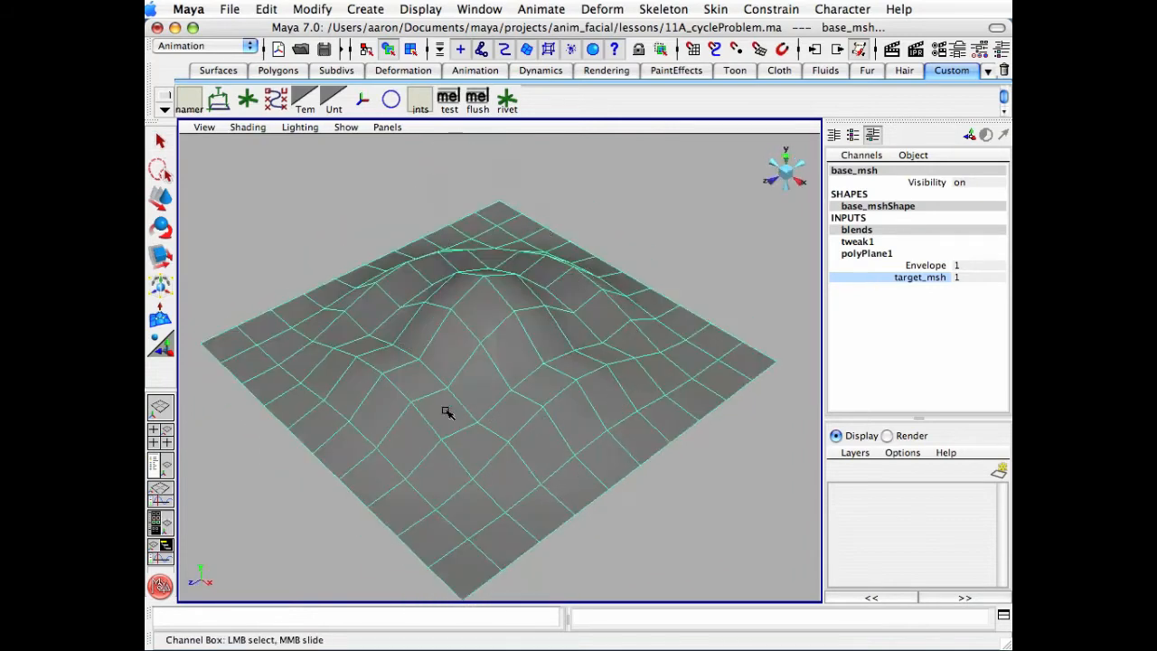
pyautogui.keyDown('alt'); pyautogui.moveTo(494, 279); pyautogui.dragTo(520, 287); pyautogui.keyUp('alt')
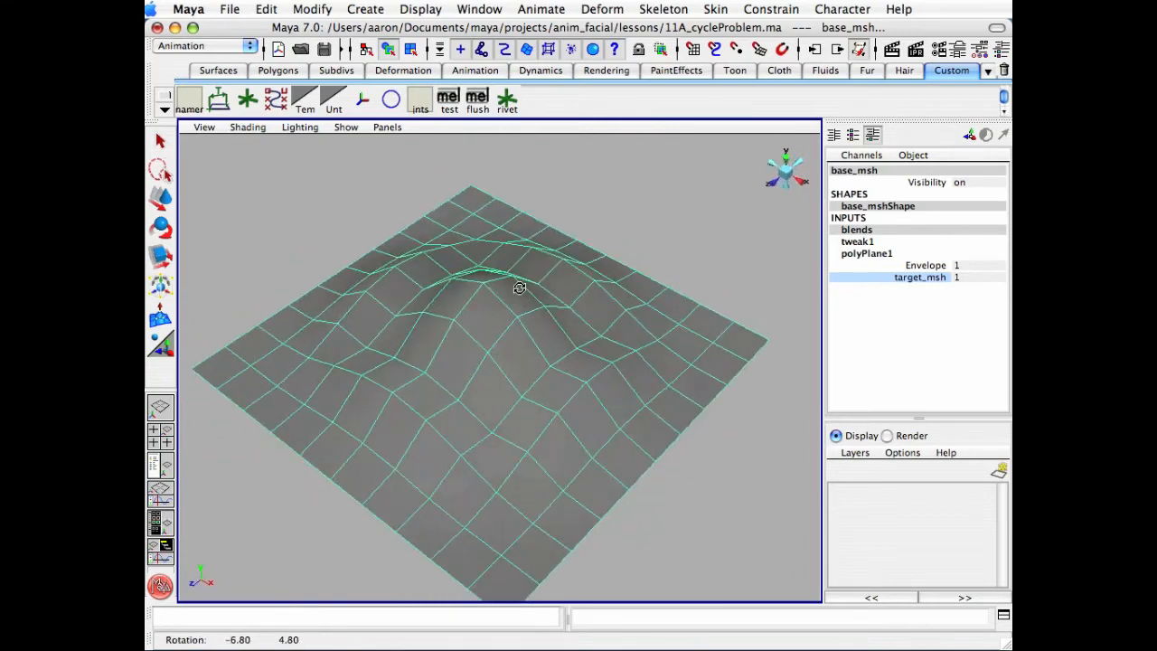
# Return the base plane's target_msh blend weight to 0 and deselect the plane
pyautogui.click(659, 226)
pyautogui.click(661, 343)
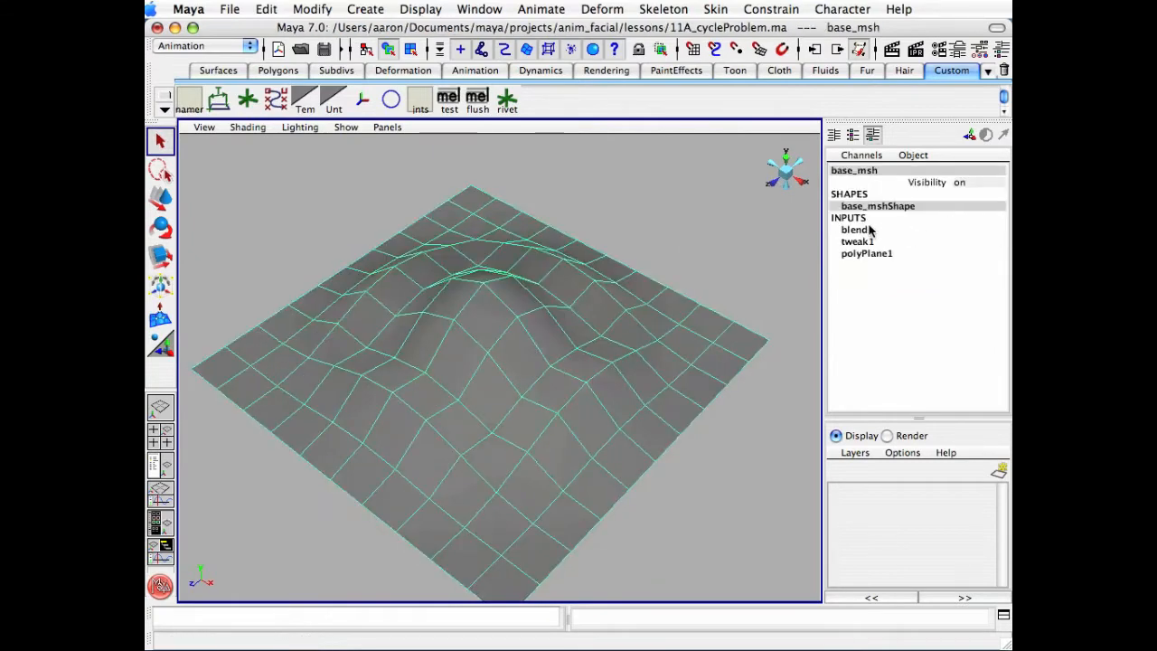
pyautogui.click(940, 229)
pyautogui.click(921, 278)
pyautogui.moveTo(705, 216); pyautogui.dragTo(667, 239, button='middle')
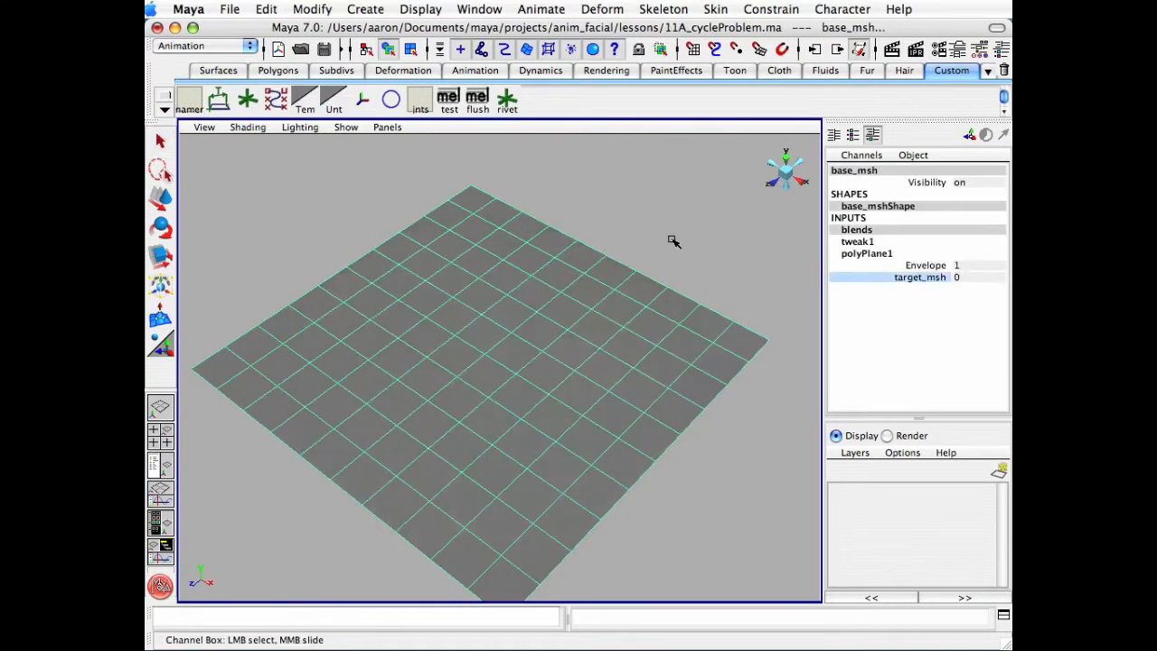
pyautogui.click(704, 226)
pyautogui.keyDown('alt'); pyautogui.moveTo(705, 225); pyautogui.dragTo(600, 223, button='right'); pyautogui.keyUp('alt')
pyautogui.keyDown('alt'); pyautogui.moveTo(657, 250); pyautogui.dragTo(654, 239, button='middle'); pyautogui.keyUp('alt')
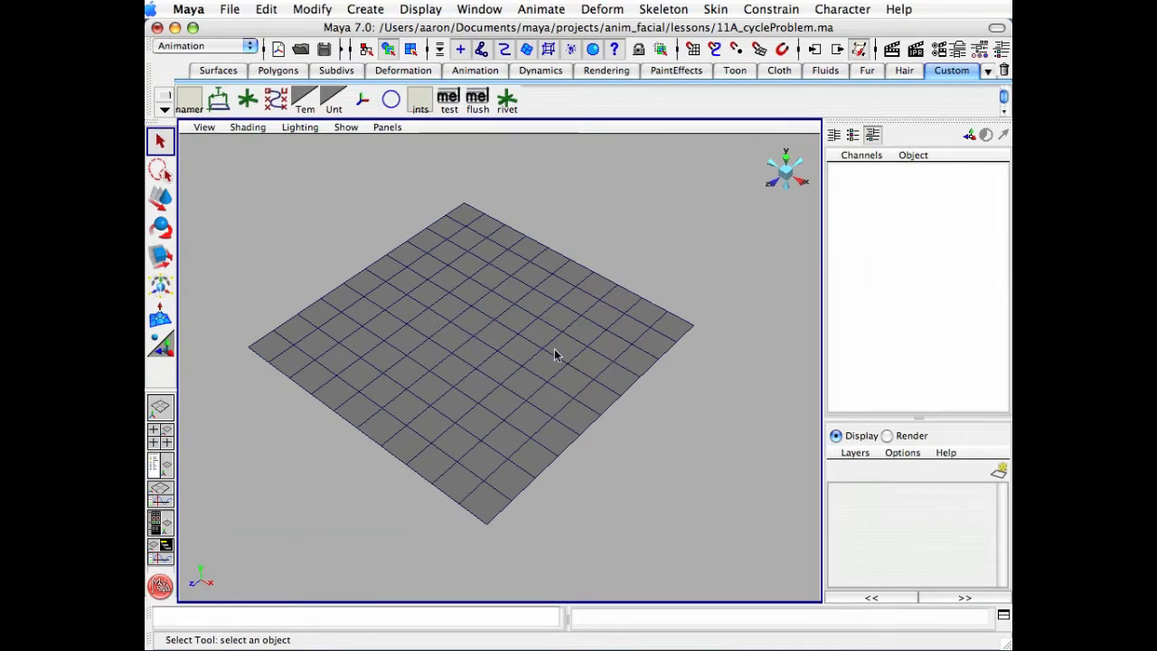
pyautogui.moveTo(599, 359)
pyautogui.keyDown('alt'); pyautogui.mouseDown()
pyautogui.moveTo(563, 346)
pyautogui.moveTo(597, 345)
pyautogui.mouseUp(); pyautogui.keyUp('alt')
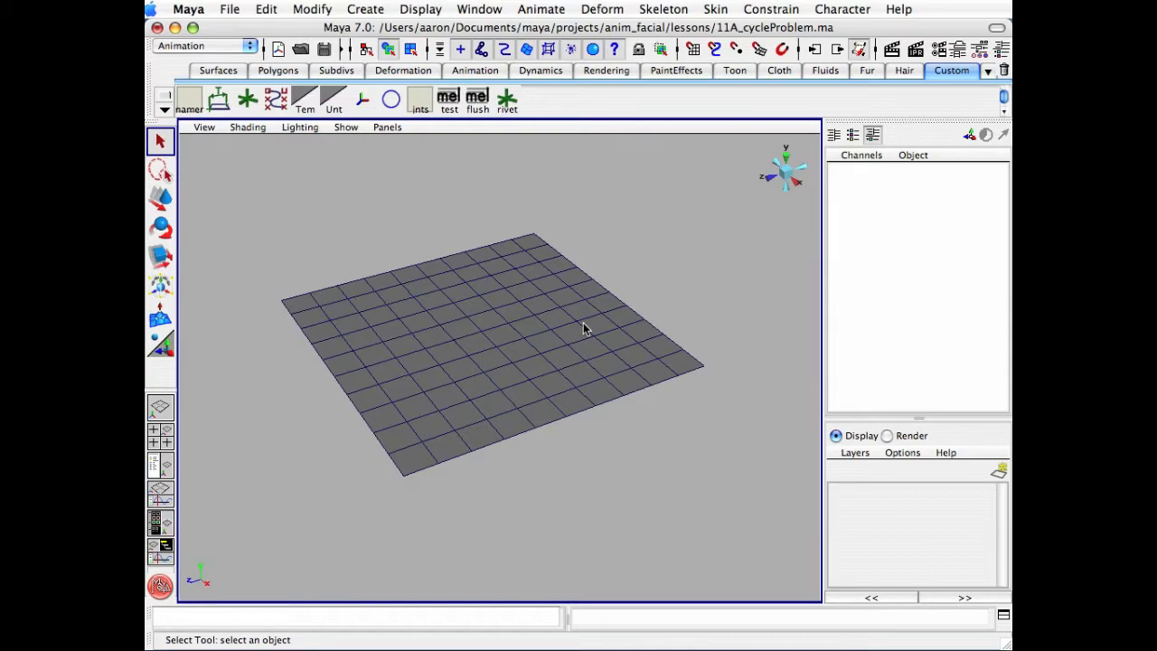
pyautogui.keyDown('alt'); pyautogui.moveTo(488, 254); pyautogui.dragTo(500, 261); pyautogui.keyUp('alt')
pyautogui.keyDown('alt'); pyautogui.moveTo(461, 302); pyautogui.dragTo(539, 242, button='right'); pyautogui.keyUp('alt')
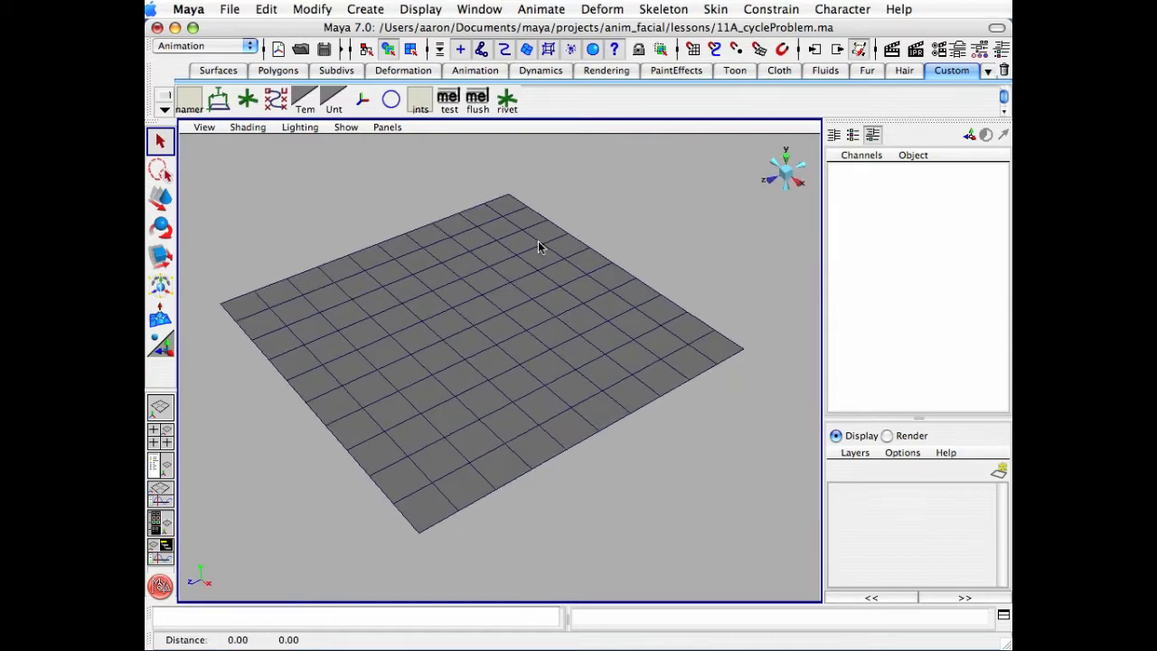
pyautogui.keyDown('alt'); pyautogui.moveTo(553, 280); pyautogui.dragTo(561, 356); pyautogui.keyUp('alt')
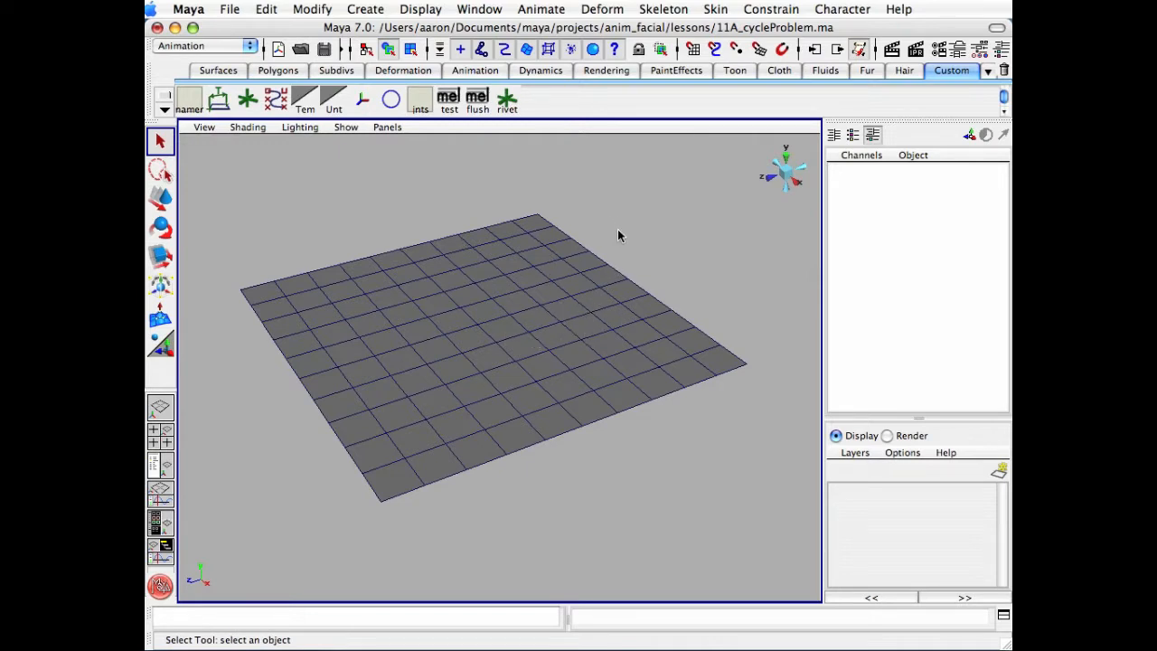
pyautogui.keyDown('alt'); pyautogui.moveTo(618, 233); pyautogui.dragTo(613, 254); pyautogui.keyUp('alt')
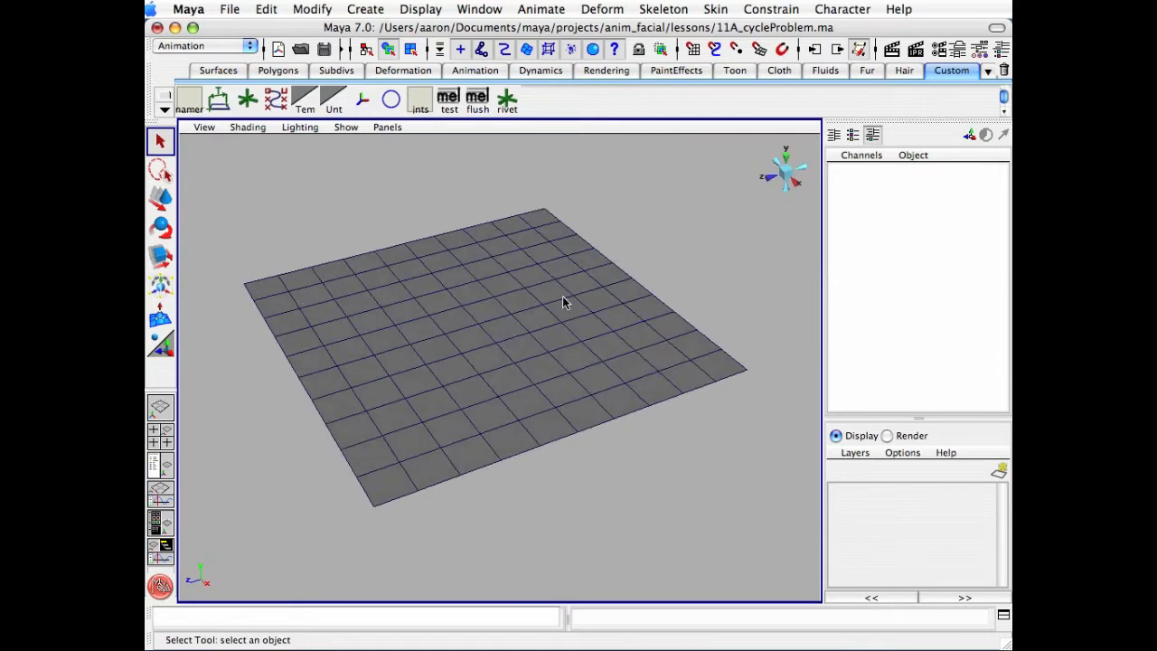
pyautogui.keyDown('alt'); pyautogui.moveTo(583, 329); pyautogui.dragTo(539, 282); pyautogui.keyUp('alt')
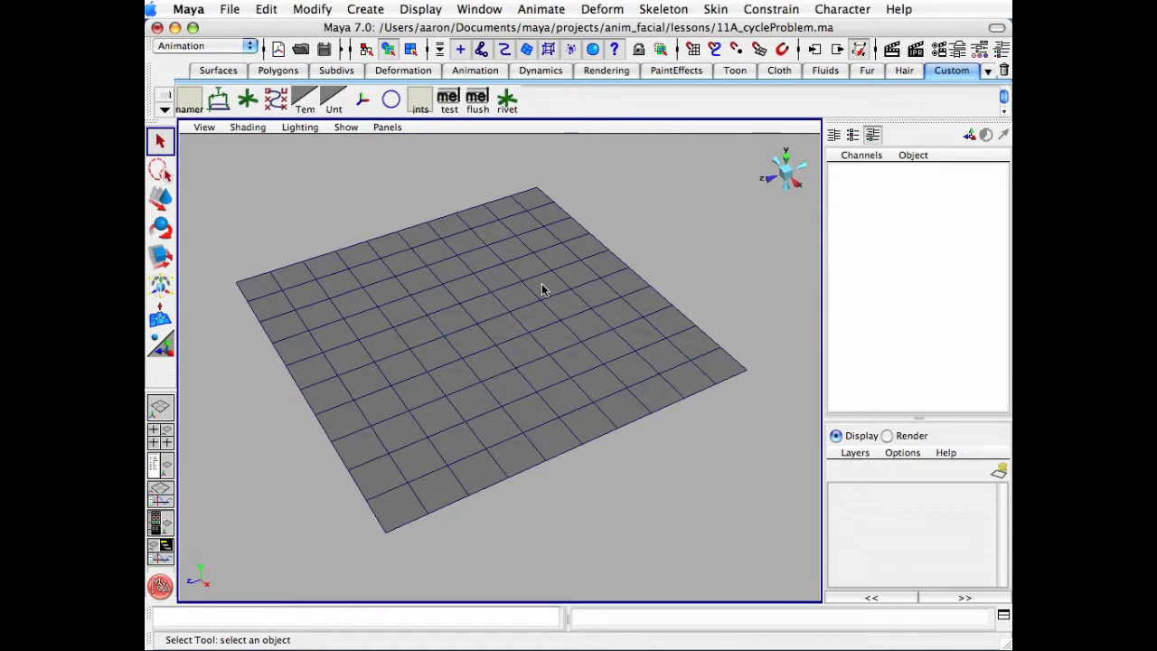
pyautogui.keyDown('alt'); pyautogui.moveTo(593, 283); pyautogui.dragTo(598, 273); pyautogui.keyUp('alt')
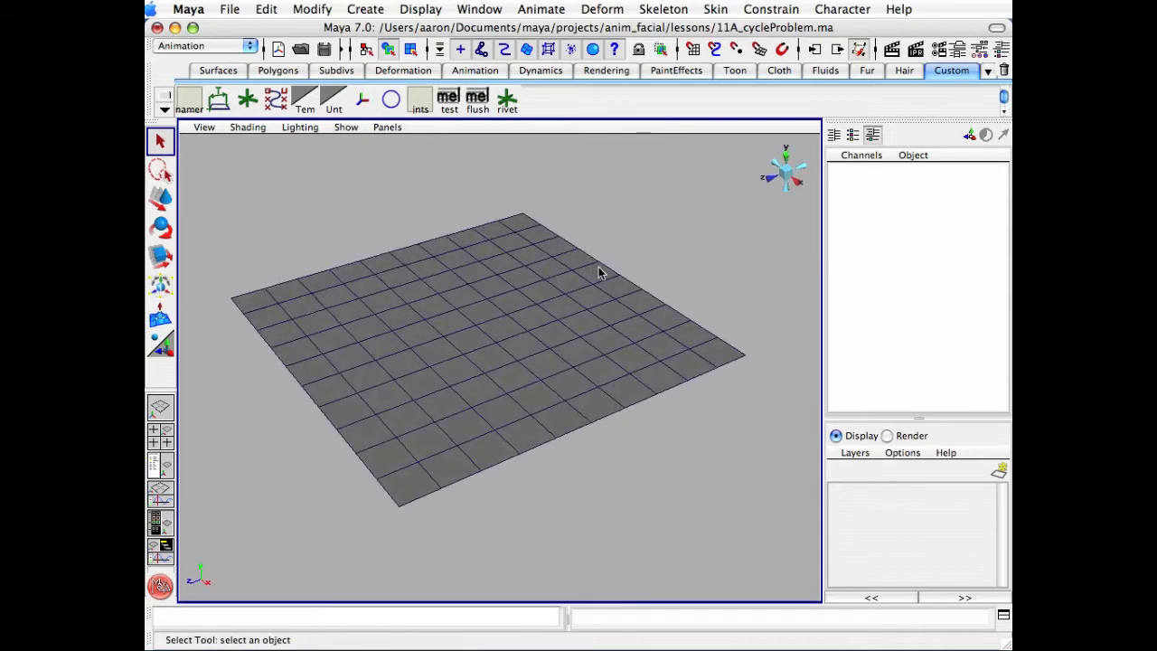
pyautogui.keyDown('alt'); pyautogui.moveTo(599, 273); pyautogui.dragTo(597, 269); pyautogui.keyUp('alt')
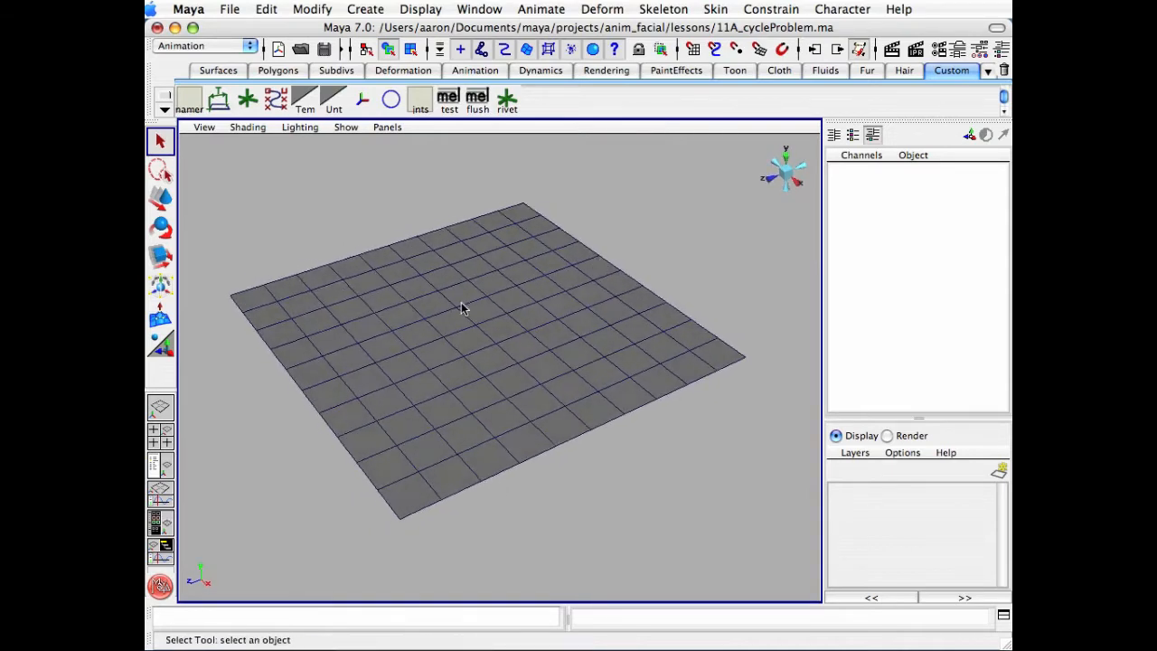
pyautogui.keyDown('alt'); pyautogui.moveTo(462, 310); pyautogui.dragTo(541, 262); pyautogui.keyUp('alt')
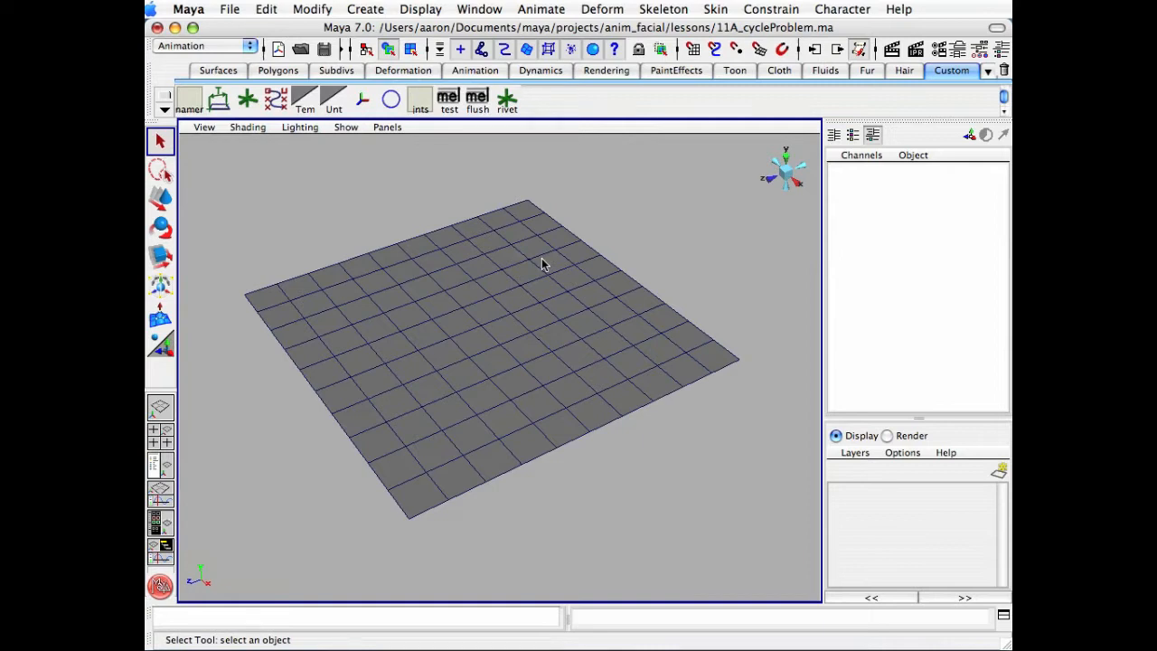
# Test the target_msh weight in the base plane's blends input, leave it at 0 and clear the selection
pyautogui.click(511, 397)
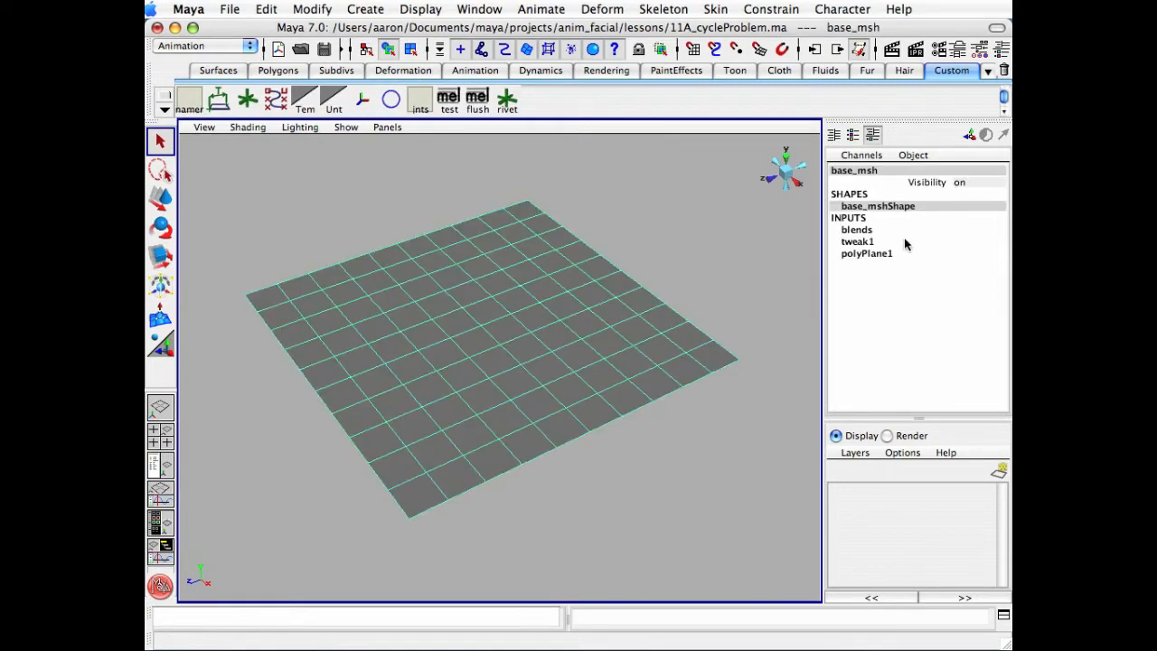
pyautogui.click(869, 232)
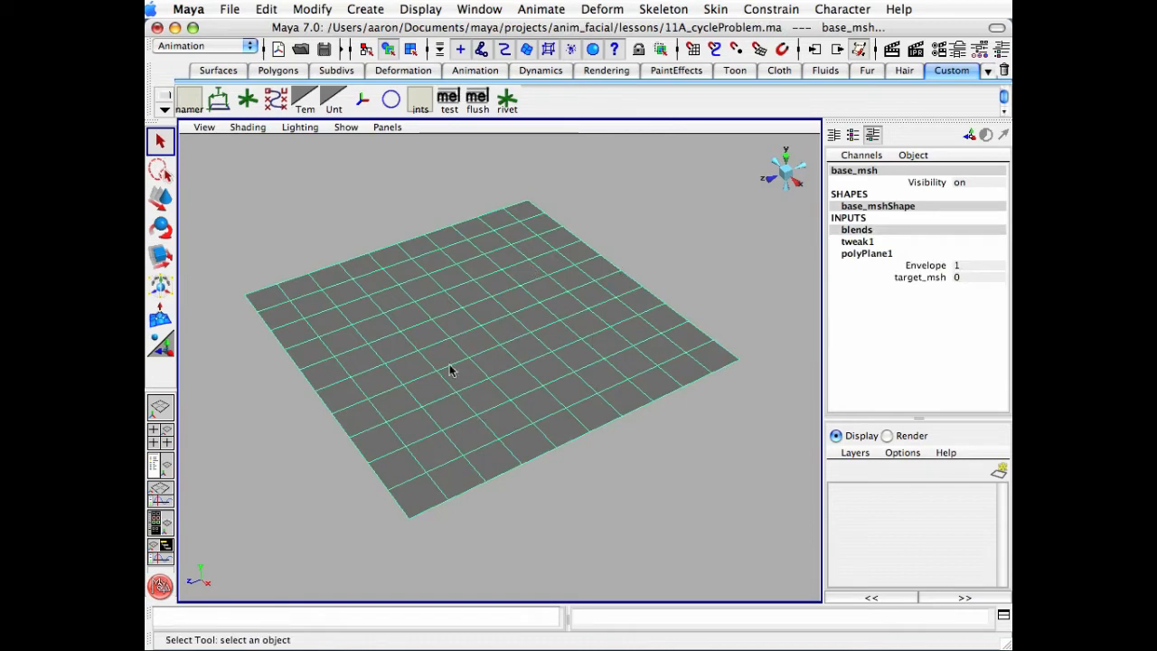
pyautogui.click(919, 276)
pyautogui.moveTo(538, 291)
pyautogui.mouseDown(button='middle')
pyautogui.moveTo(558, 289)
pyautogui.moveTo(516, 288)
pyautogui.mouseUp(button='middle')
pyautogui.click(685, 250)
# Create a cluster deformer from a 3 by 3 block of vertices on the base plane
pyautogui.keyDown('alt'); pyautogui.moveTo(687, 250); pyautogui.dragTo(604, 286); pyautogui.keyUp('alt')
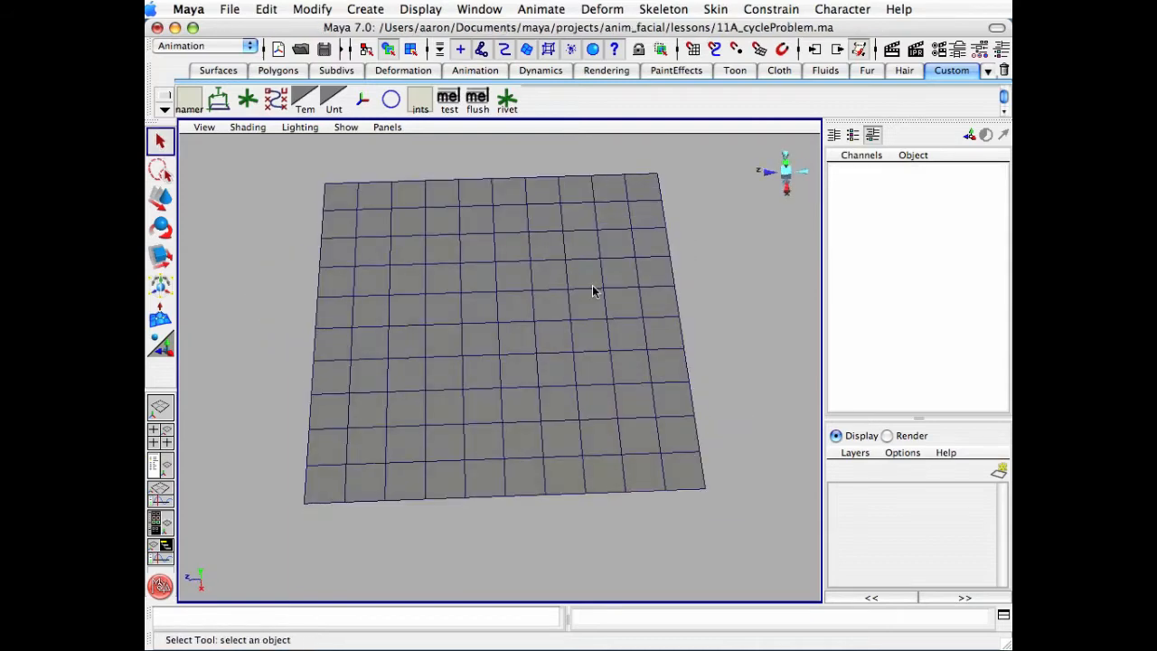
pyautogui.moveTo(592, 290); pyautogui.dragTo(541, 290, button='right')
pyautogui.keyDown('alt'); pyautogui.moveTo(638, 295); pyautogui.dragTo(605, 310); pyautogui.keyUp('alt')
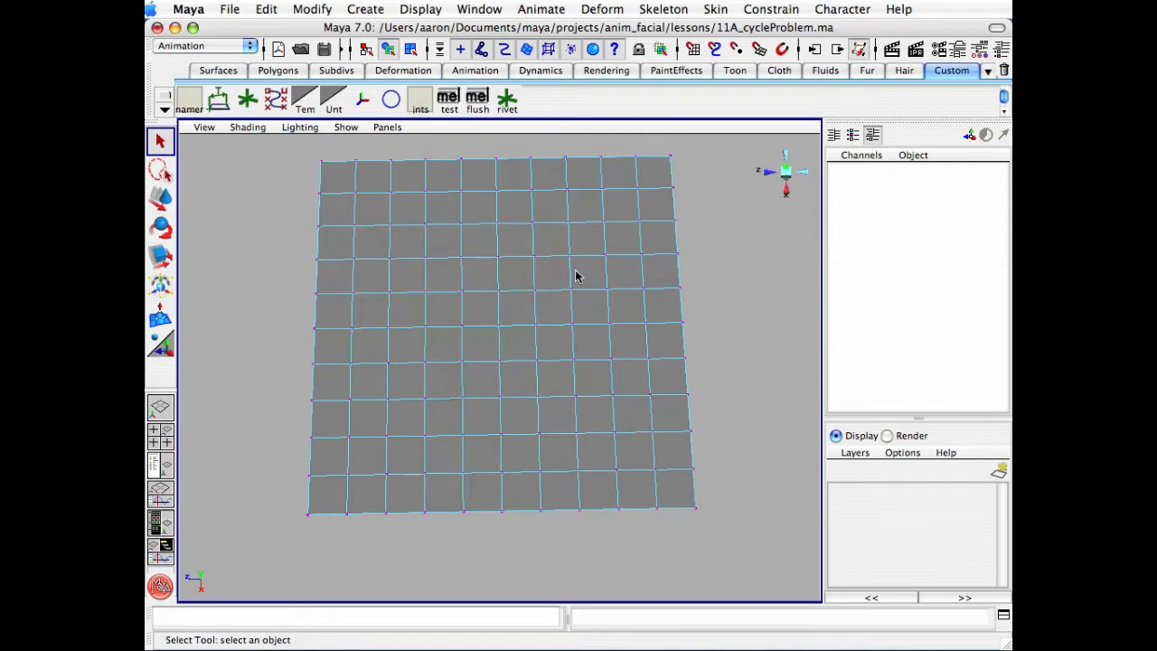
pyautogui.moveTo(651, 380); pyautogui.dragTo(678, 318)
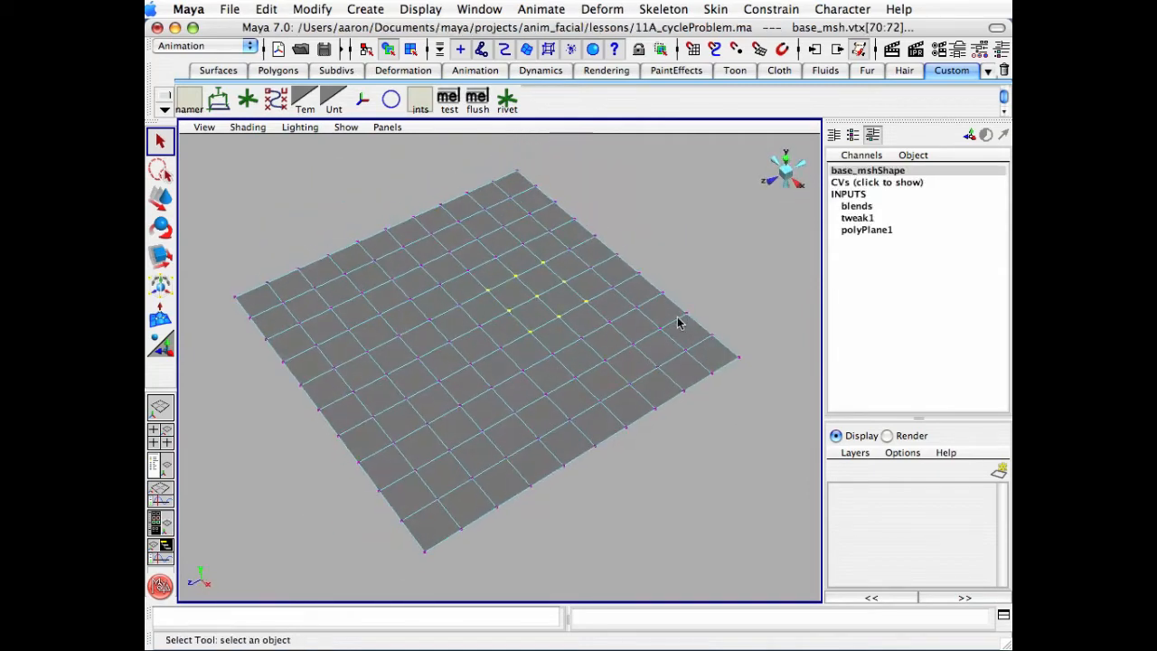
pyautogui.click(366, 9)
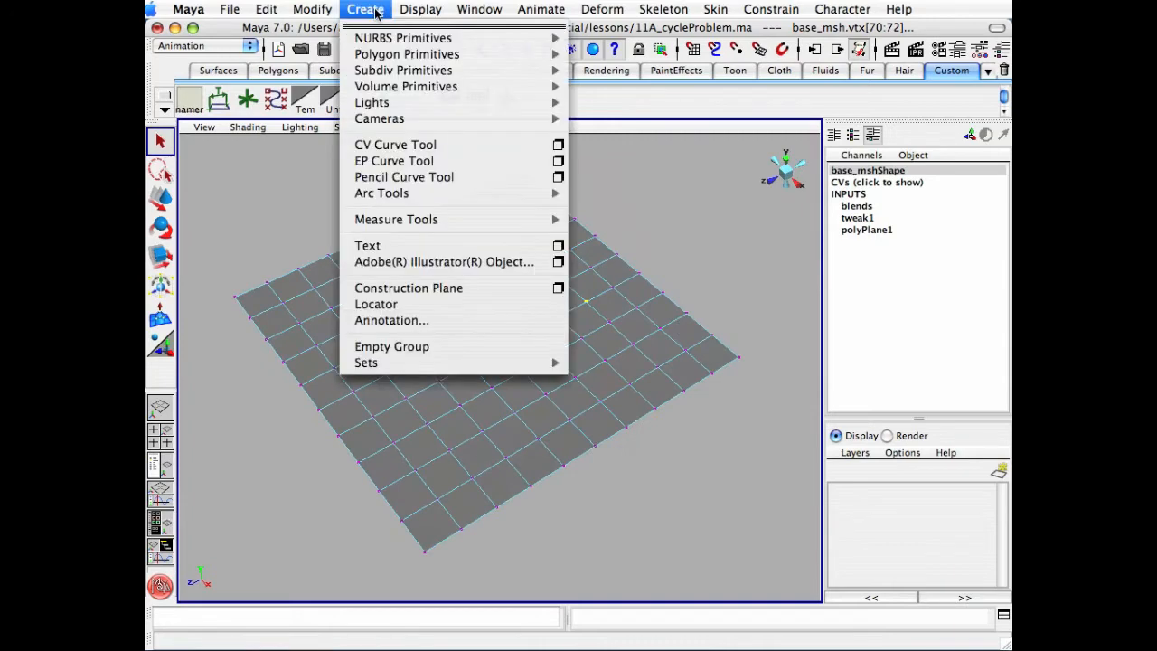
pyautogui.moveTo(602, 10)
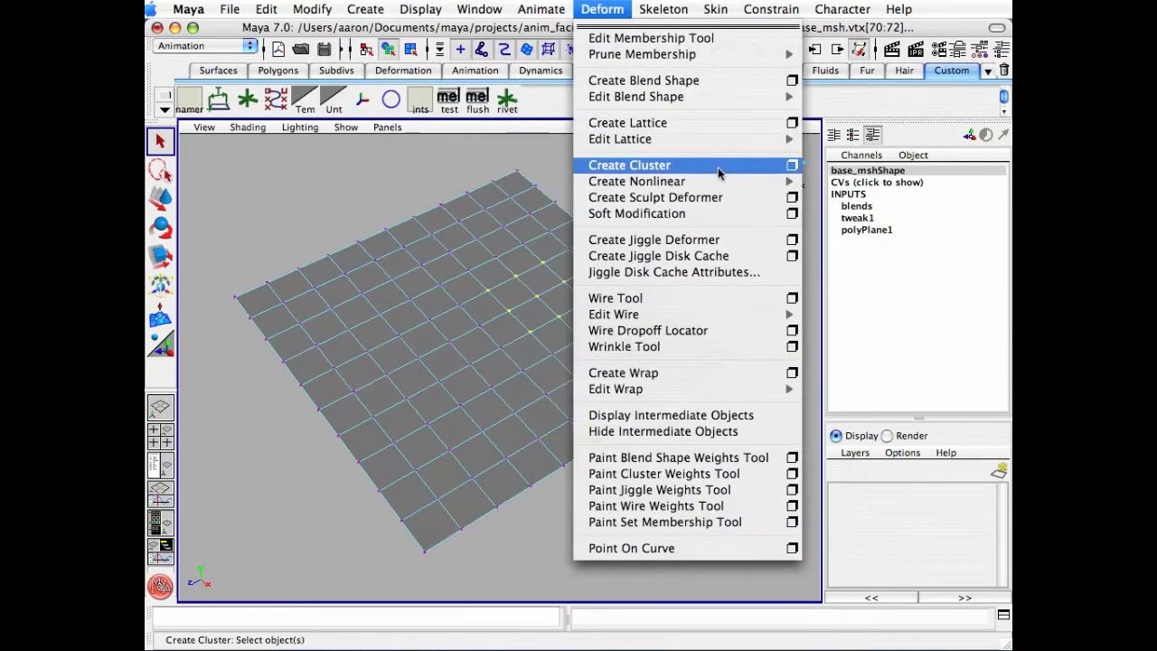
pyautogui.click(746, 171)
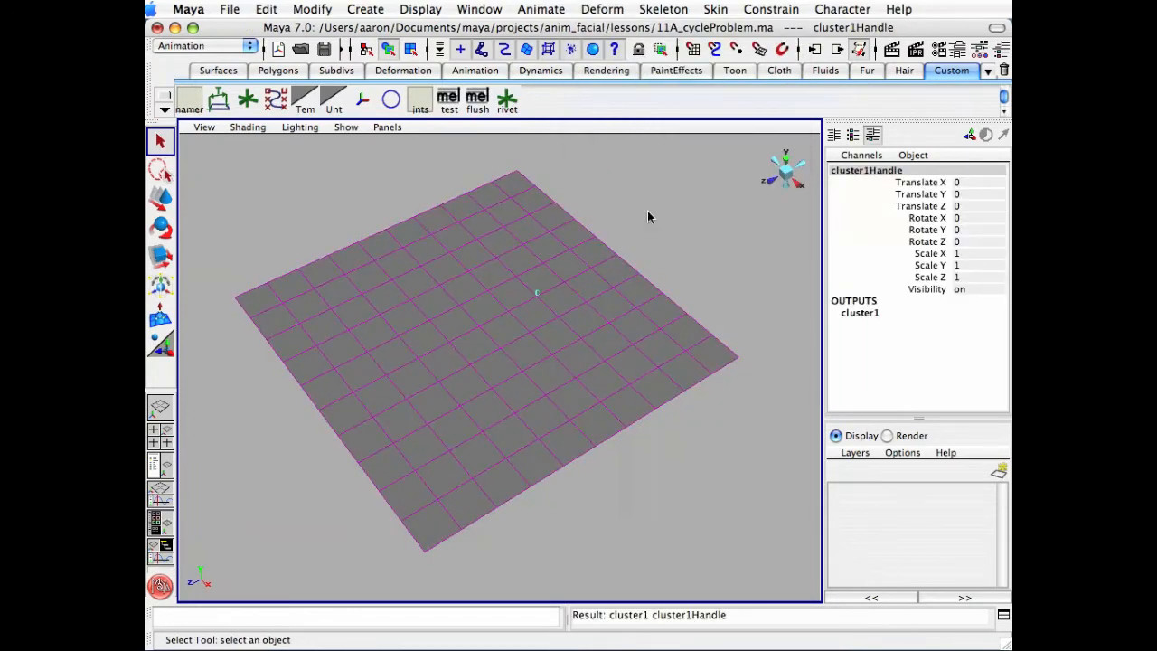
# Test the new cluster by moving its handle up about 2.09 units in Y, and undo the move
pyautogui.press('w')
pyautogui.moveTo(543, 252); pyautogui.dragTo(546, 192)
pyautogui.press('z')
pyautogui.keyDown('alt'); pyautogui.moveTo(657, 211); pyautogui.dragTo(646, 209); pyautogui.keyUp('alt')
pyautogui.keyDown('alt'); pyautogui.moveTo(647, 209); pyautogui.dragTo(583, 208, button='middle'); pyautogui.keyUp('alt')
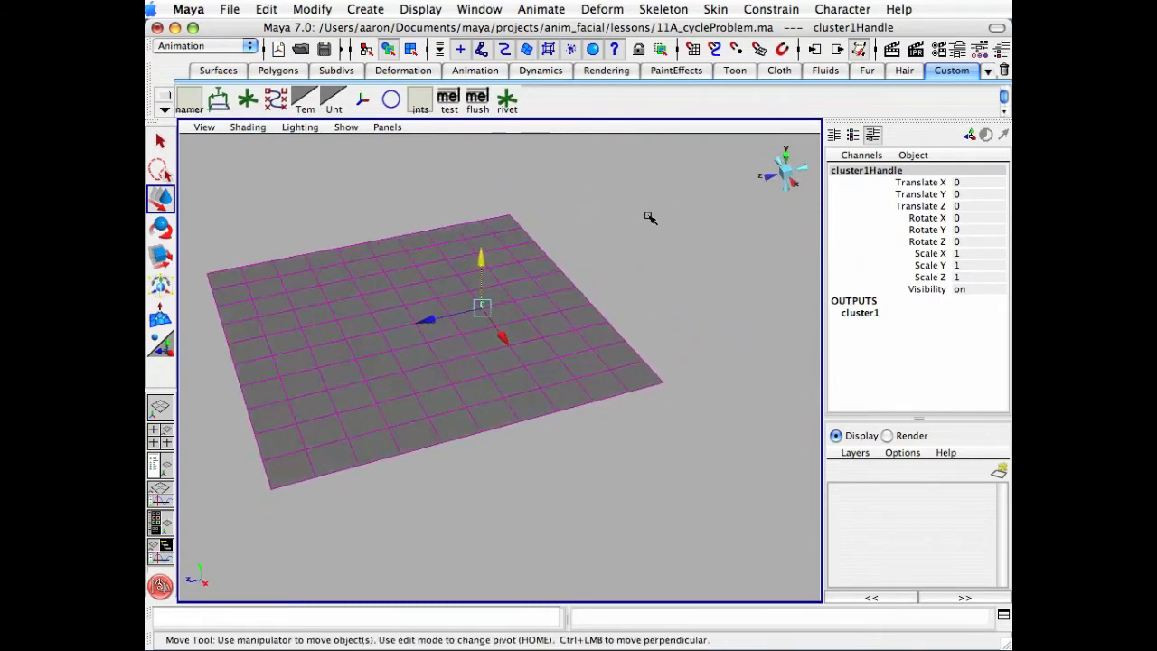
# With base_msh selected, open the Script Editor, widen it below the plane and clear its history
pyautogui.click(653, 226)
pyautogui.click(537, 370)
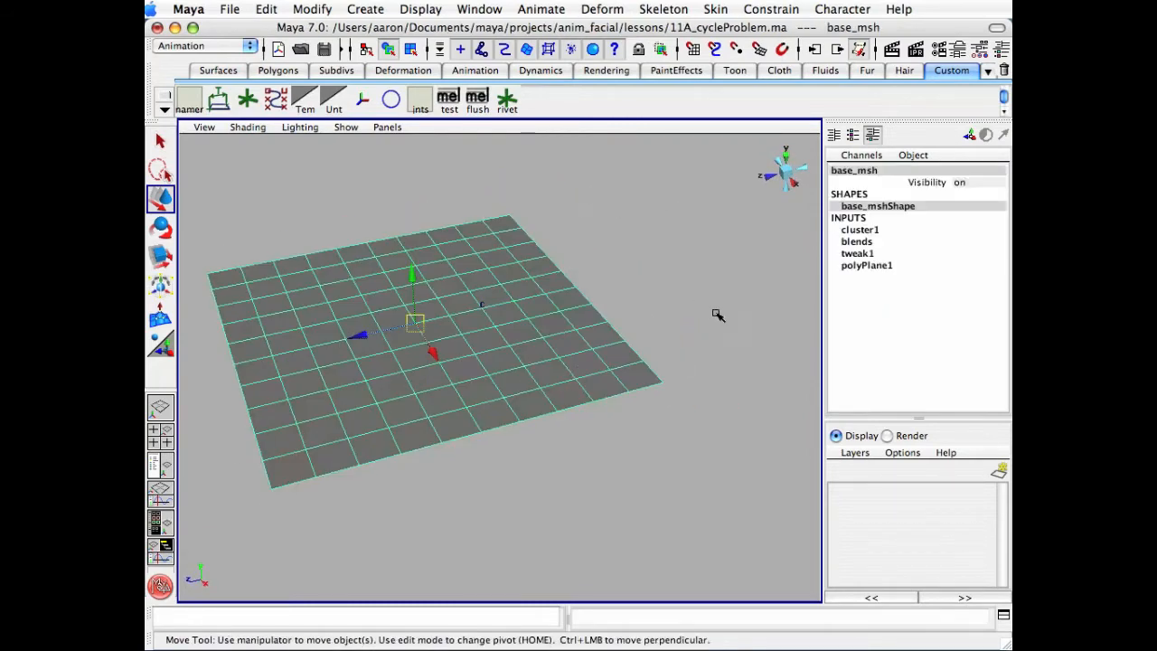
pyautogui.click(1003, 615)
pyautogui.moveTo(692, 432); pyautogui.dragTo(298, 415)
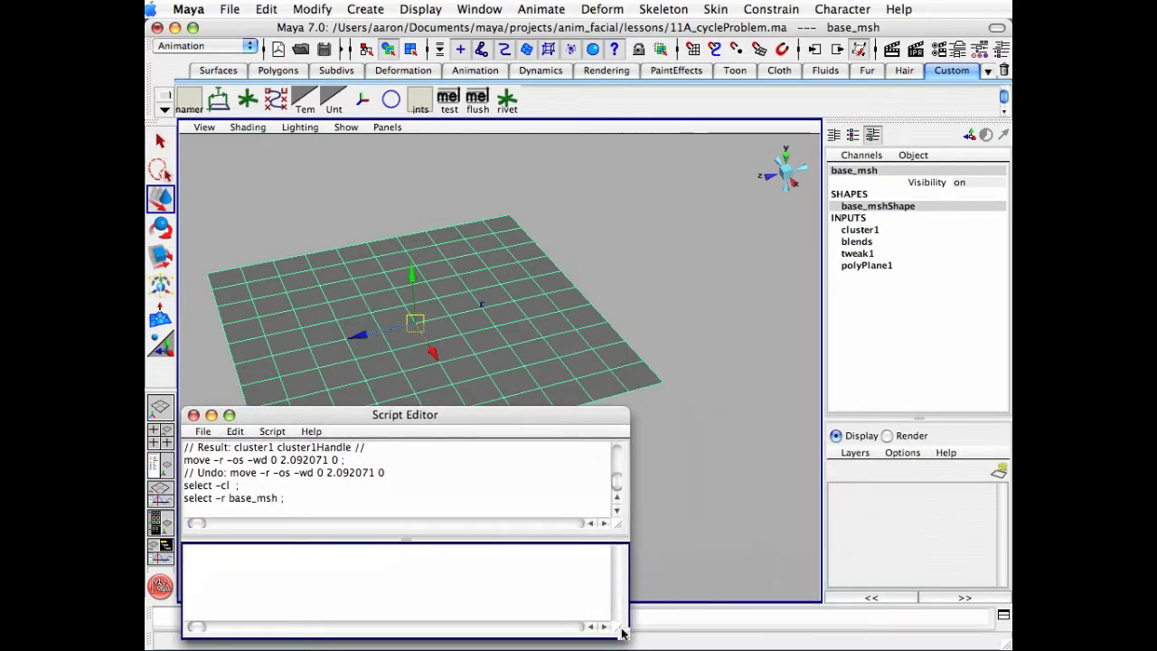
pyautogui.moveTo(622, 633); pyautogui.dragTo(992, 631)
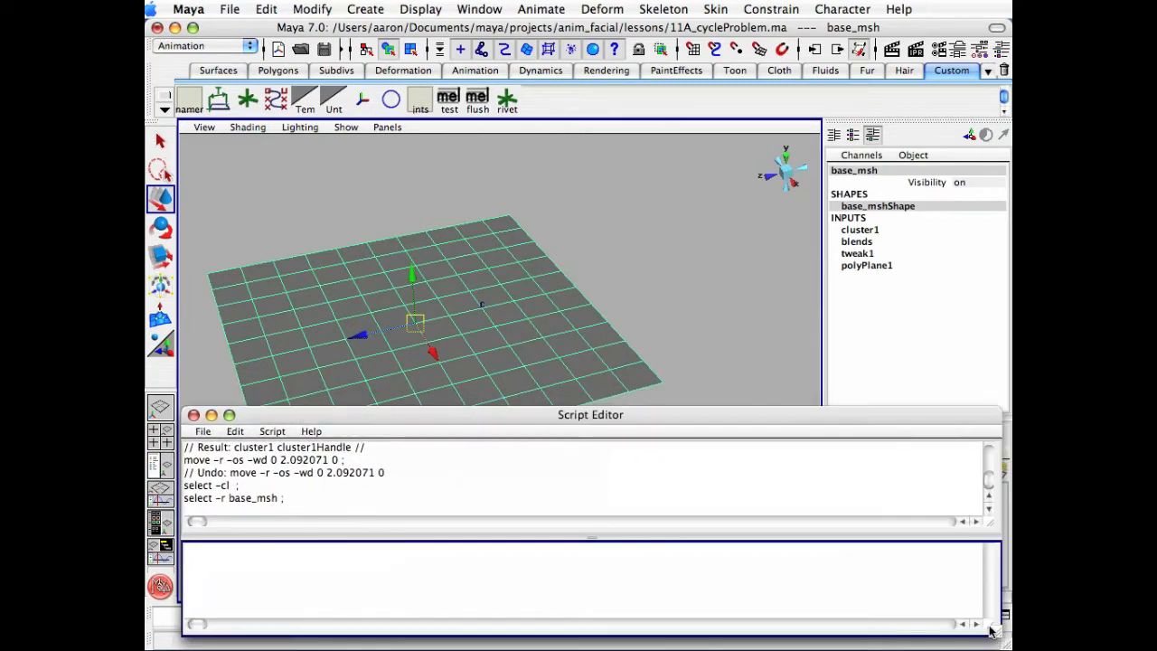
pyautogui.click(240, 433)
pyautogui.click(259, 540)
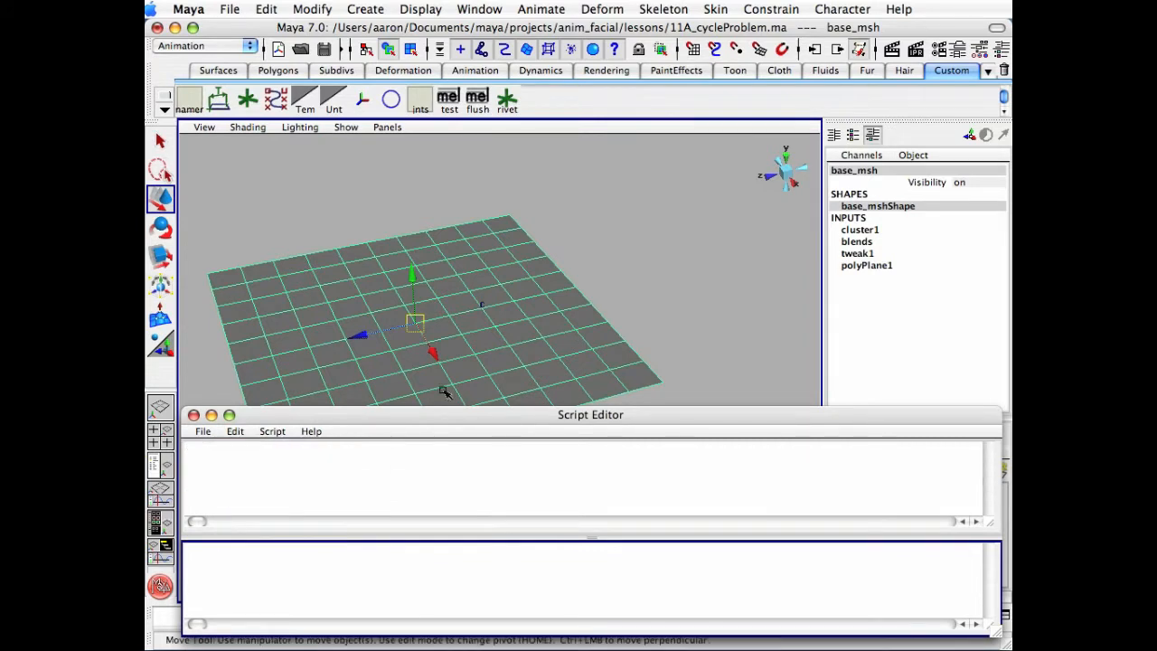
# Set the target_msh weight of base_msh's blends input to 1 with the cluster in place, and clear the selection
pyautogui.keyDown('alt'); pyautogui.moveTo(444, 388); pyautogui.dragTo(496, 296); pyautogui.keyUp('alt')
pyautogui.keyDown('alt'); pyautogui.moveTo(496, 297); pyautogui.dragTo(464, 276, button='right'); pyautogui.keyUp('alt')
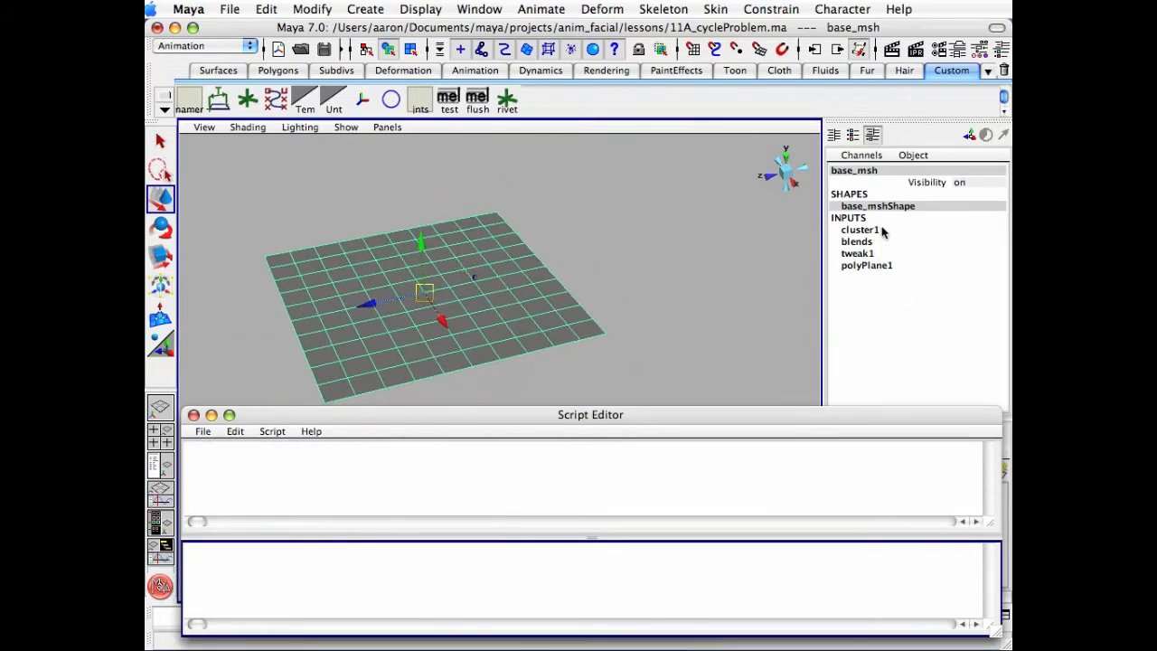
pyautogui.click(857, 241)
pyautogui.click(937, 289)
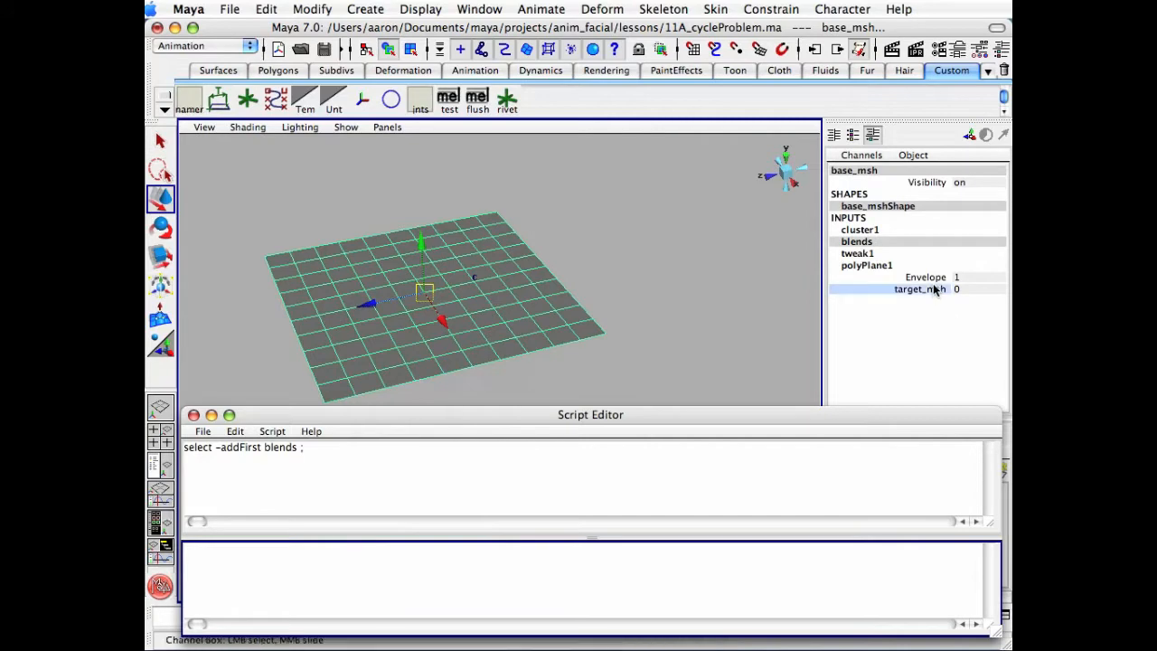
pyautogui.moveTo(640, 286); pyautogui.dragTo(671, 281, button='middle')
pyautogui.click(612, 305)
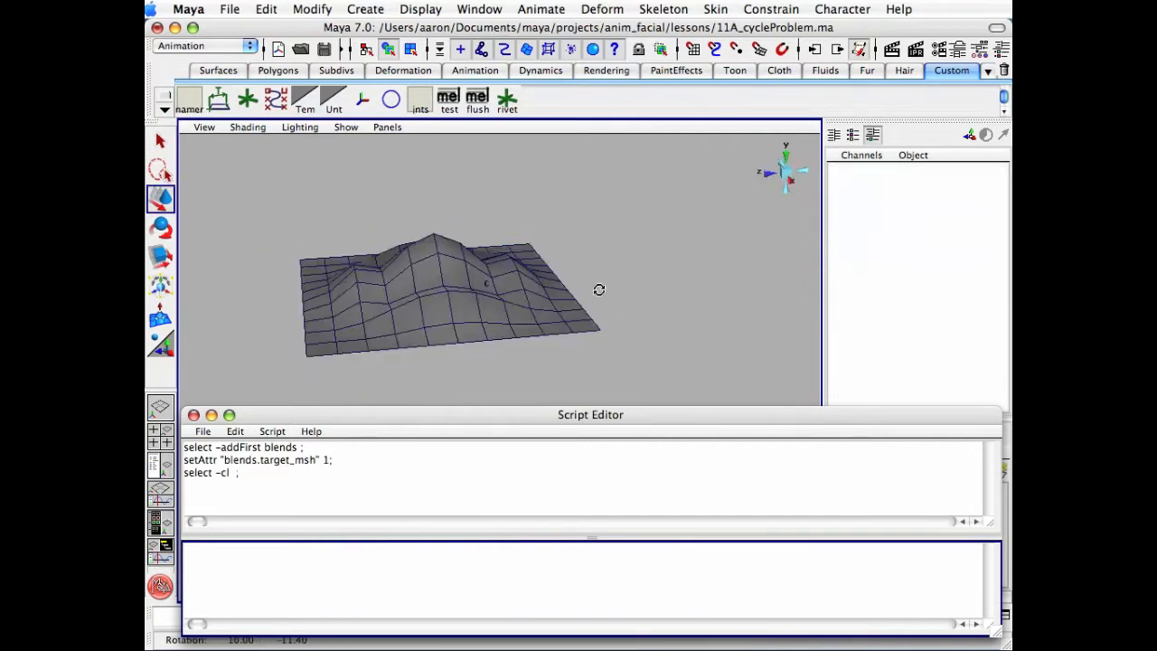
# Move base_msh up about 4.5 units in Y, rotate it freely out of level, and clear the selection
pyautogui.moveTo(597, 290)
pyautogui.keyDown('alt'); pyautogui.mouseDown()
pyautogui.moveTo(583, 250)
pyautogui.moveTo(597, 266)
pyautogui.moveTo(588, 309)
pyautogui.mouseUp(); pyautogui.keyUp('alt')
pyautogui.click(588, 309)
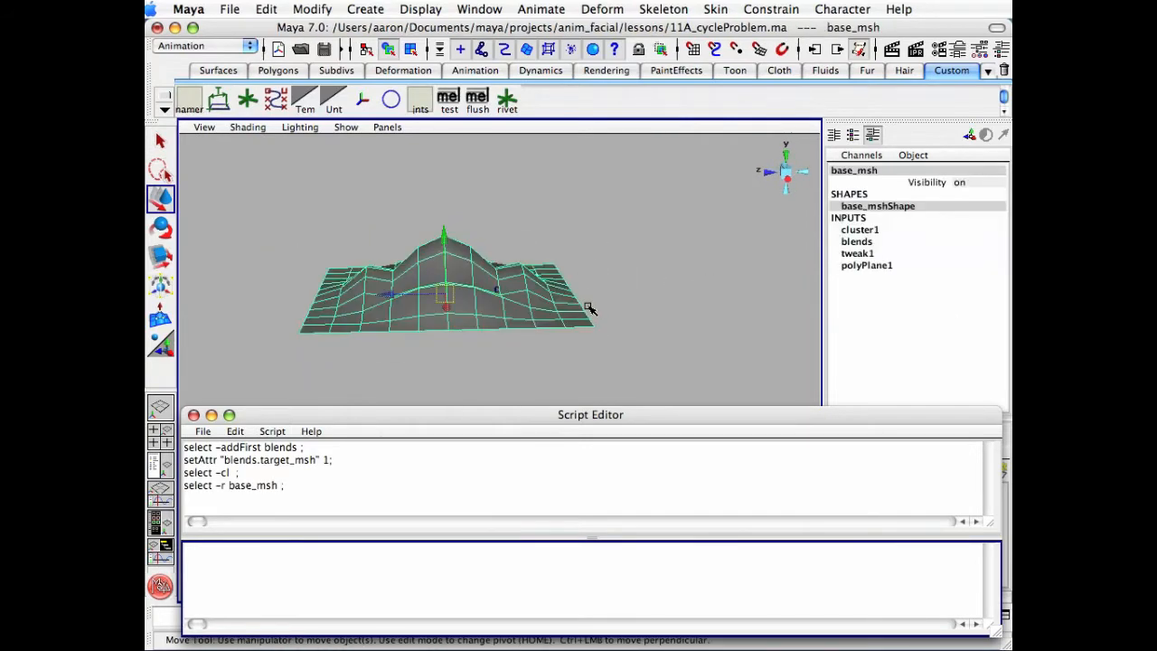
pyautogui.keyDown('alt'); pyautogui.moveTo(640, 278); pyautogui.dragTo(562, 299, button='right'); pyautogui.keyUp('alt')
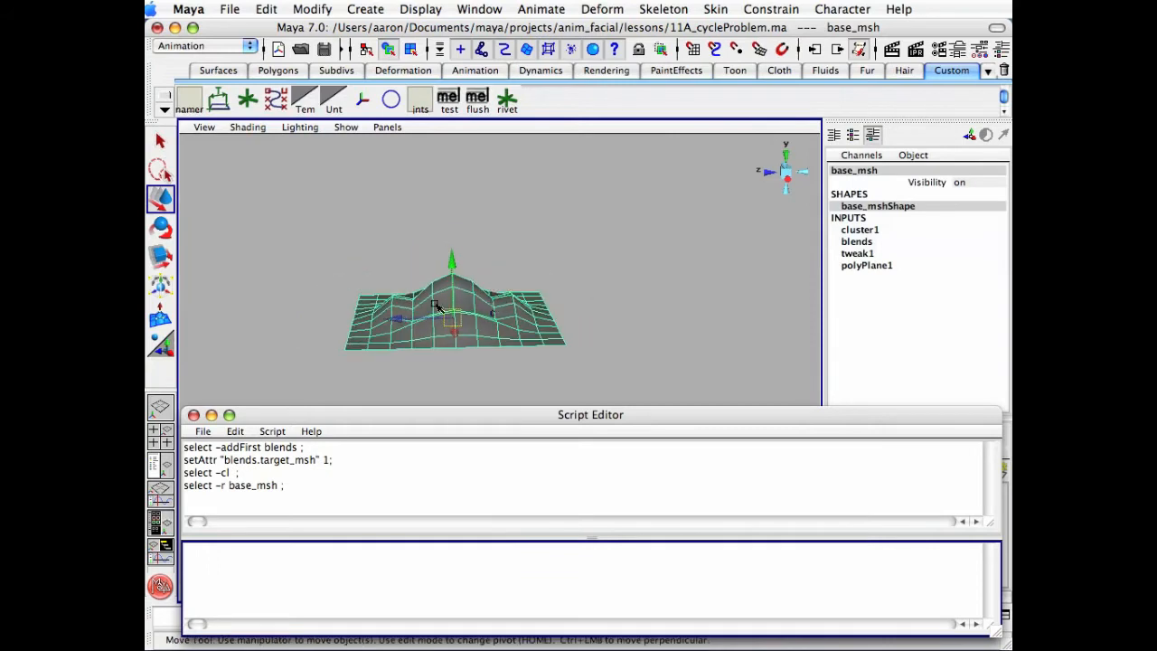
pyautogui.moveTo(445, 268); pyautogui.dragTo(450, 181)
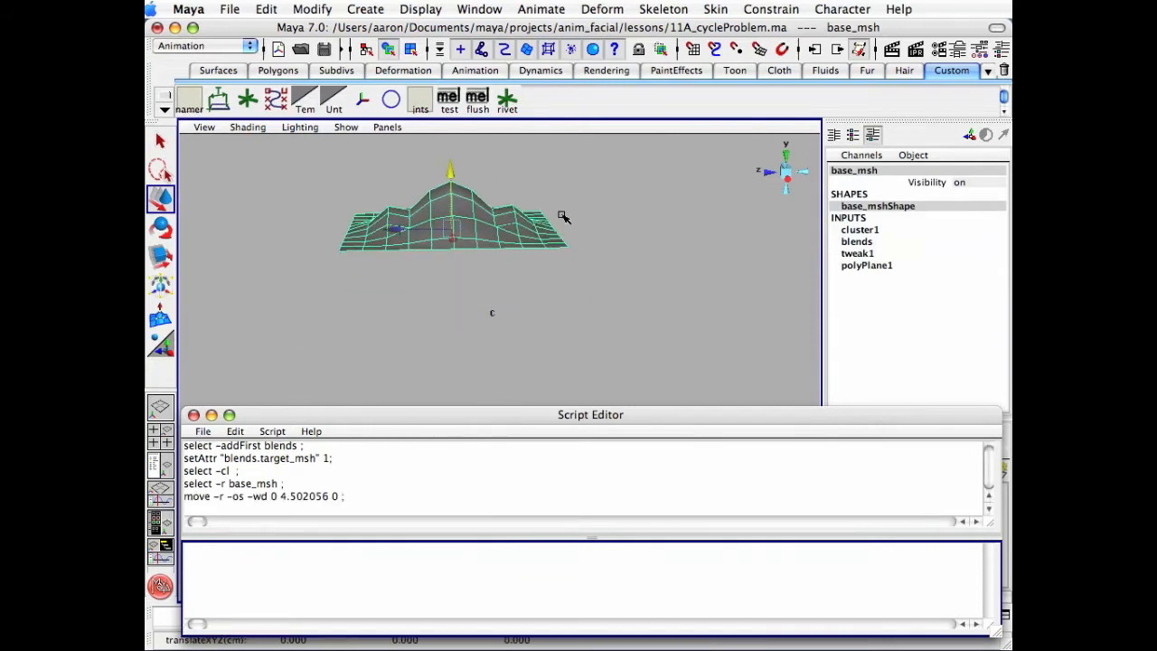
pyautogui.press('e')
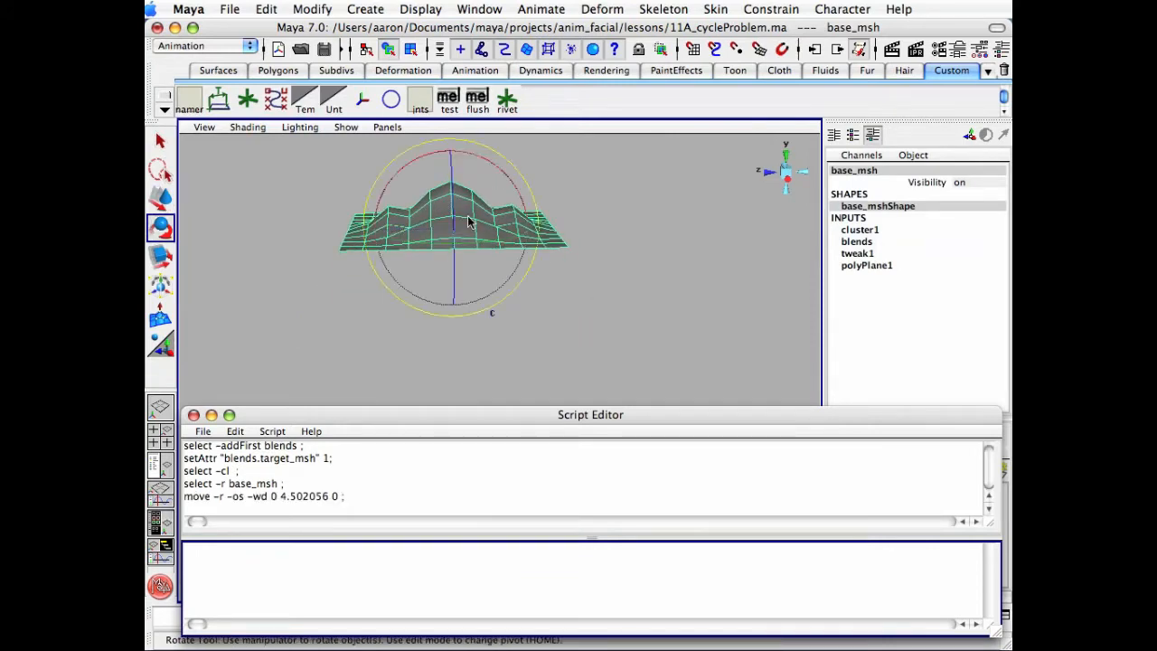
pyautogui.moveTo(488, 237); pyautogui.dragTo(515, 244)
pyautogui.click(503, 316)
pyautogui.keyDown('alt'); pyautogui.moveTo(502, 316); pyautogui.dragTo(575, 327); pyautogui.keyUp('alt')
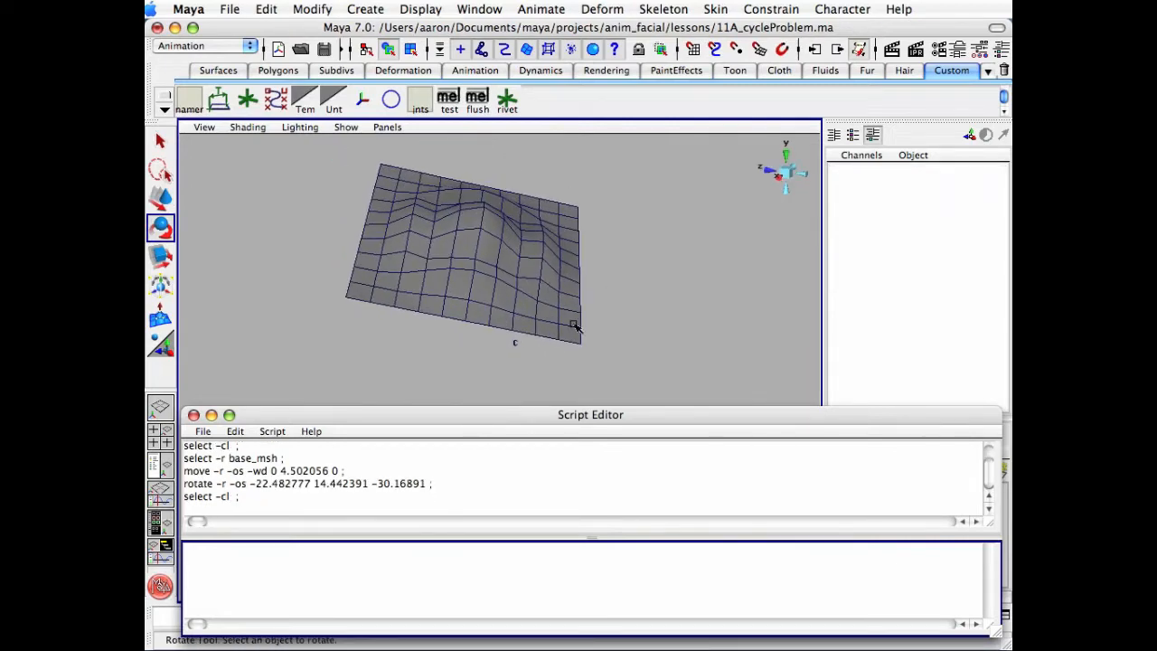
# Test the cluster on the tilted mesh by repeatedly moving its handle up in Y, undoing each move, and clear the selection
pyautogui.click(520, 346)
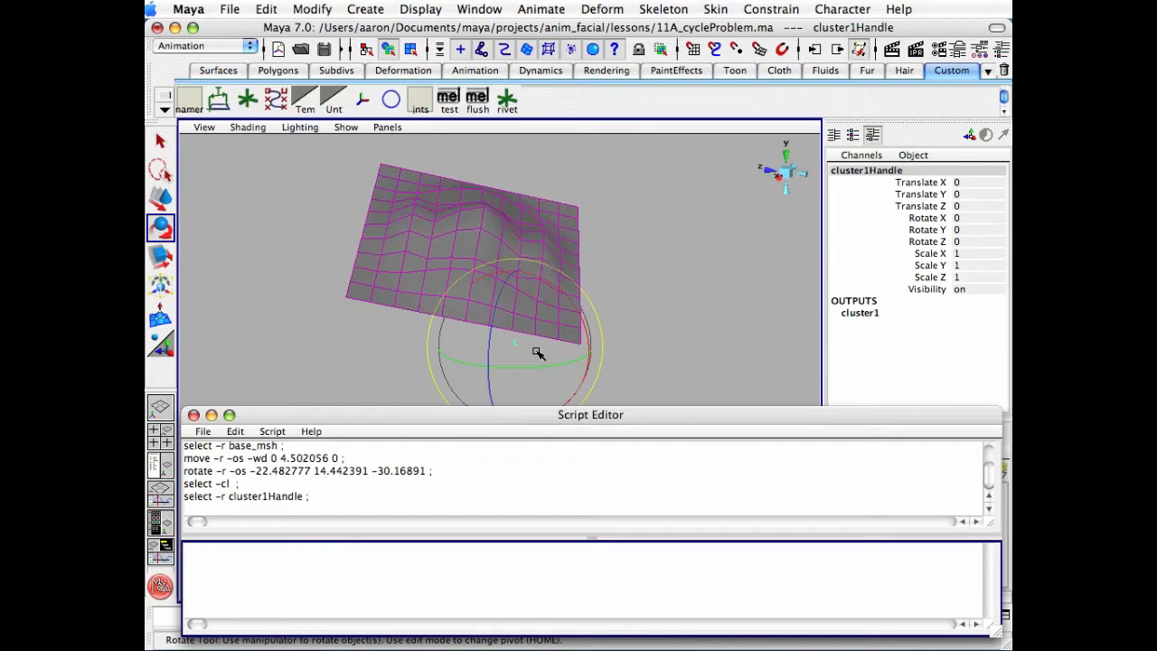
pyautogui.press('w')
pyautogui.moveTo(520, 302); pyautogui.dragTo(544, 223)
pyautogui.press('z')
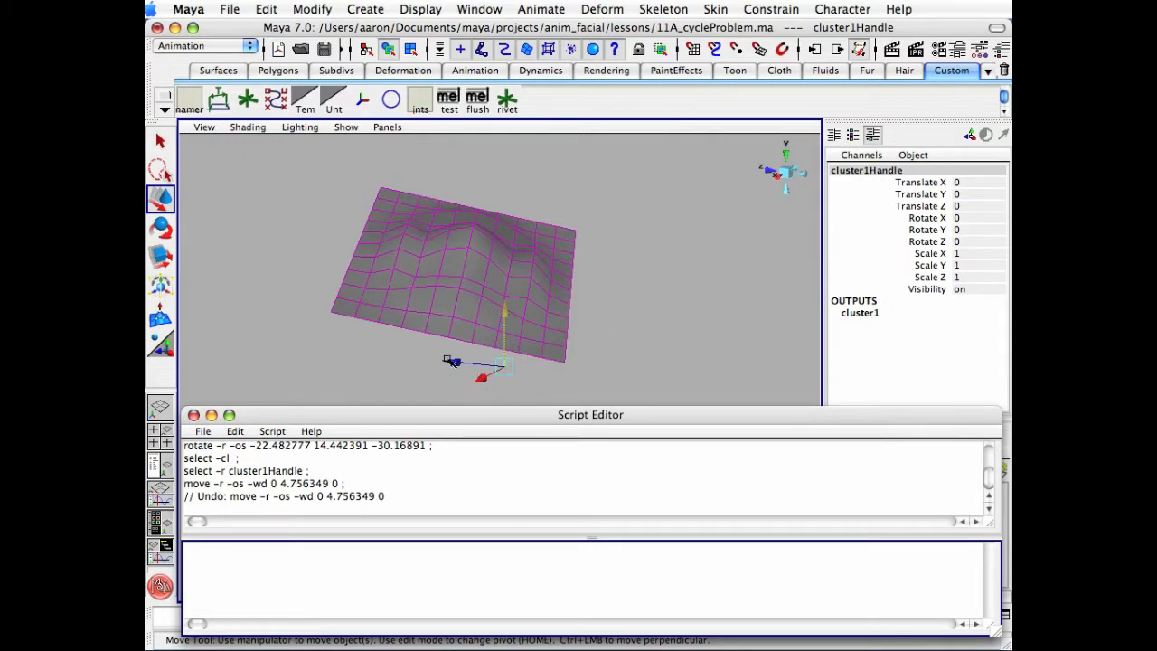
pyautogui.moveTo(504, 311); pyautogui.dragTo(494, 261)
pyautogui.hotkey('ctrl', 'z')
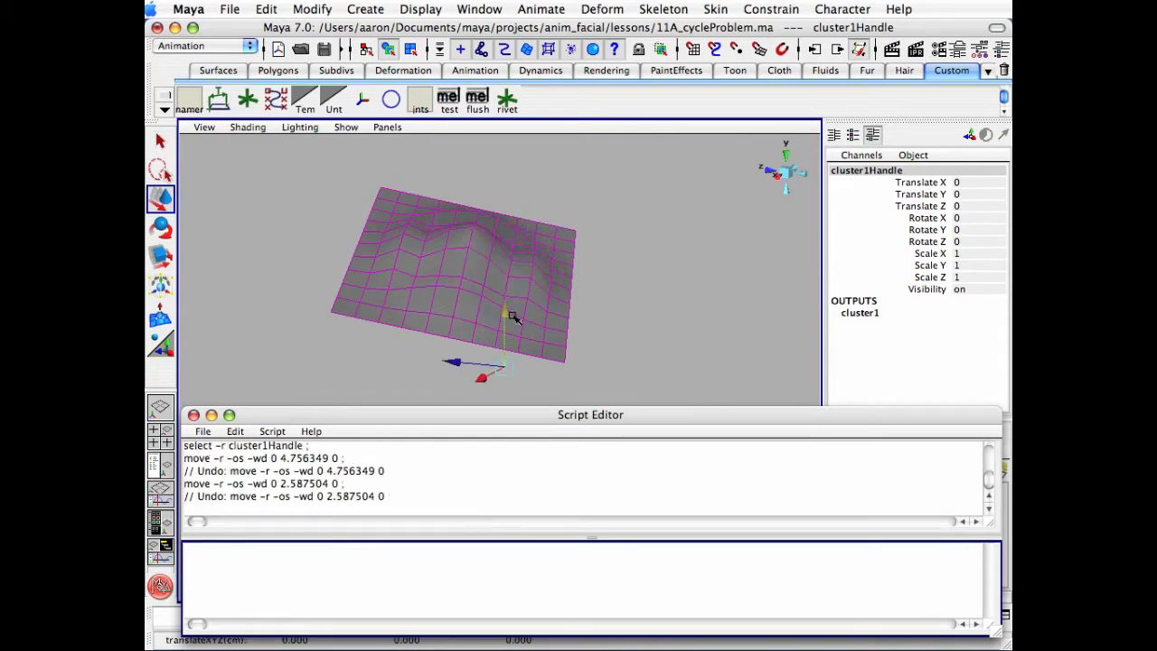
pyautogui.moveTo(506, 315); pyautogui.dragTo(511, 259)
pyautogui.hotkey('ctrl', 'z')
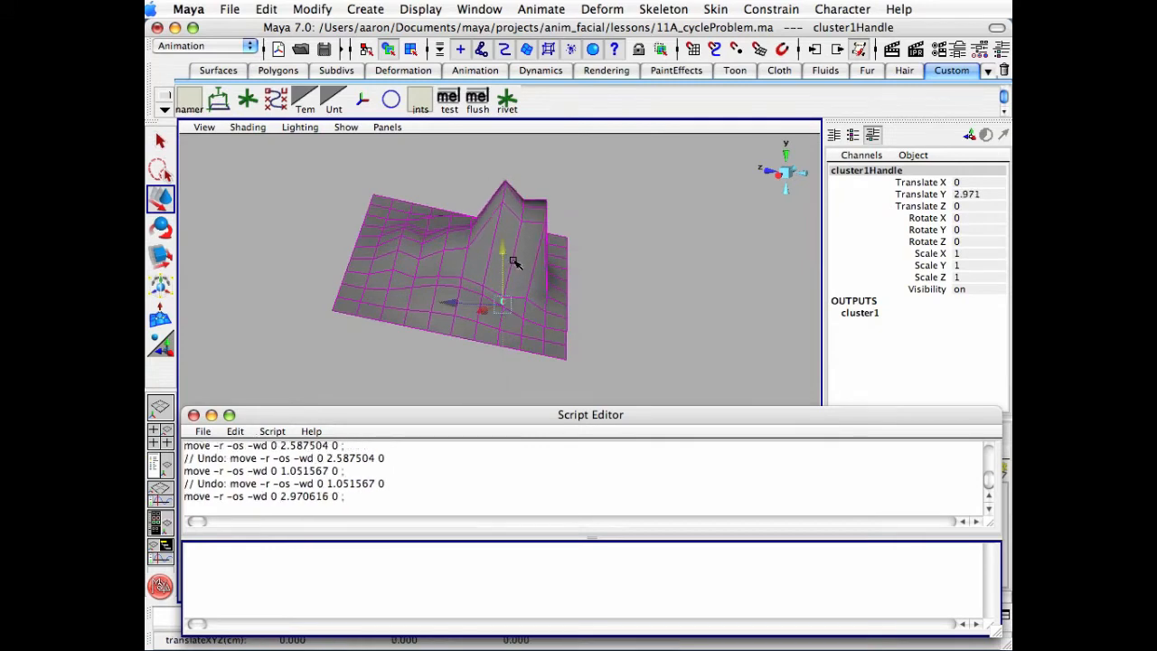
pyautogui.hotkey('ctrl', 'z')
pyautogui.keyDown('alt'); pyautogui.moveTo(571, 296); pyautogui.dragTo(534, 311); pyautogui.keyUp('alt')
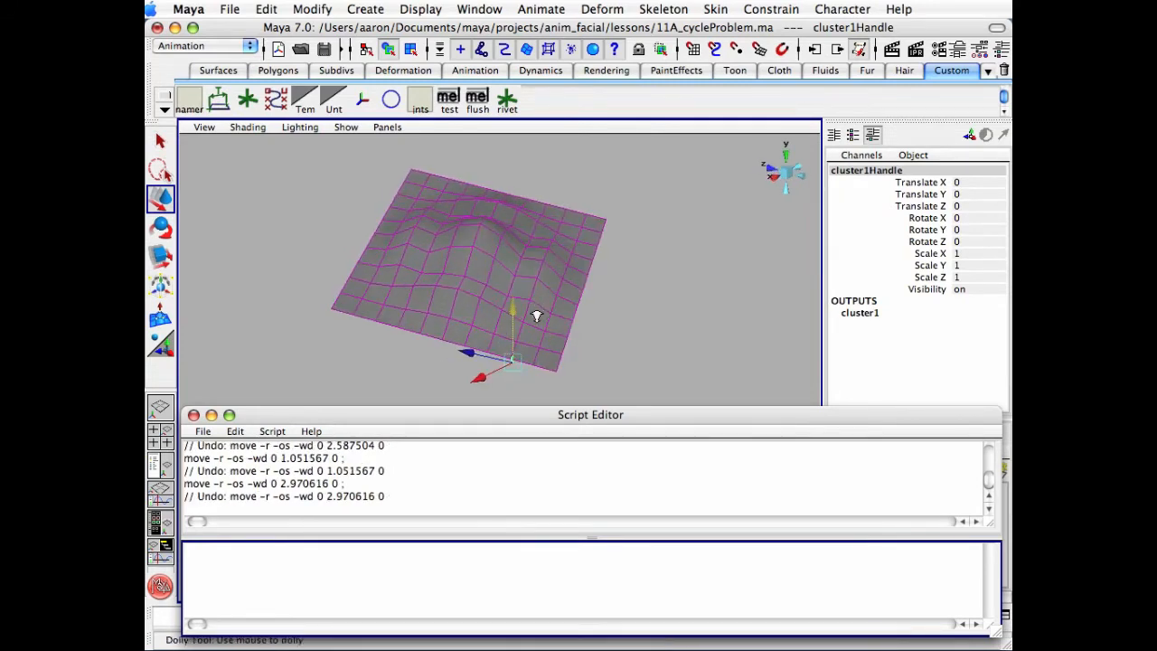
pyautogui.keyDown('alt'); pyautogui.moveTo(534, 312); pyautogui.dragTo(606, 299, button='right'); pyautogui.keyUp('alt')
pyautogui.click(651, 283)
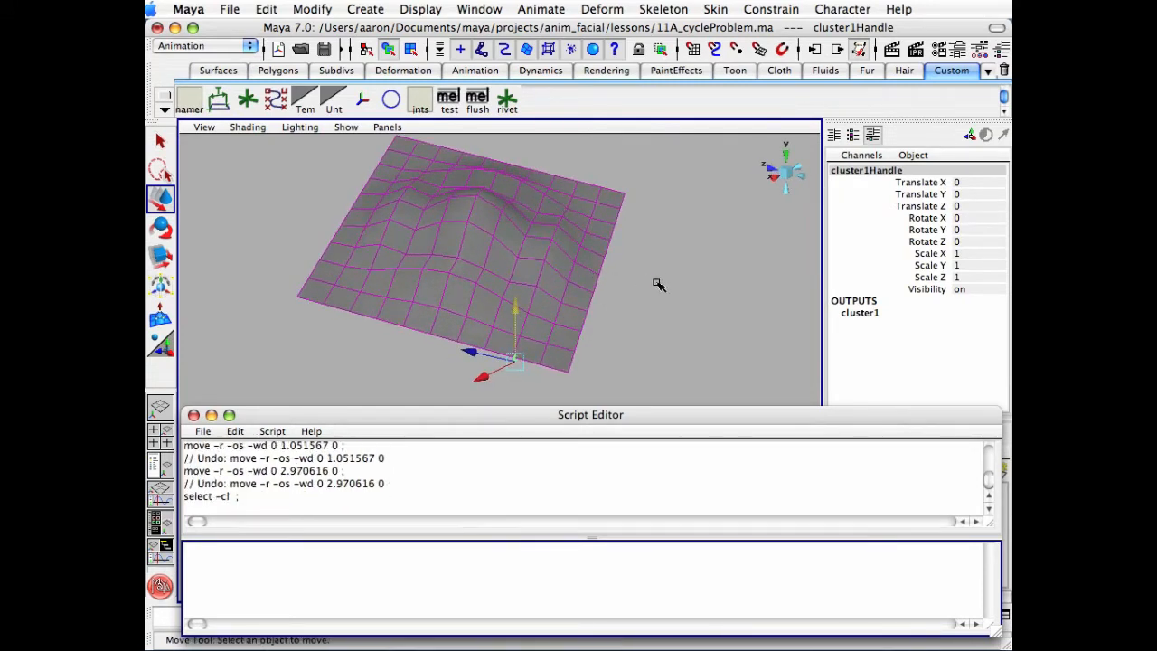
# Undo base_msh's rotation and upward move, and clear the selection
pyautogui.hotkey('ctrl', 'z')
pyautogui.hotkey('ctrl', 'z')
pyautogui.hotkey('ctrl', 'z')
pyautogui.hotkey('ctrl', 'z')
pyautogui.hotkey('ctrl', 'z')
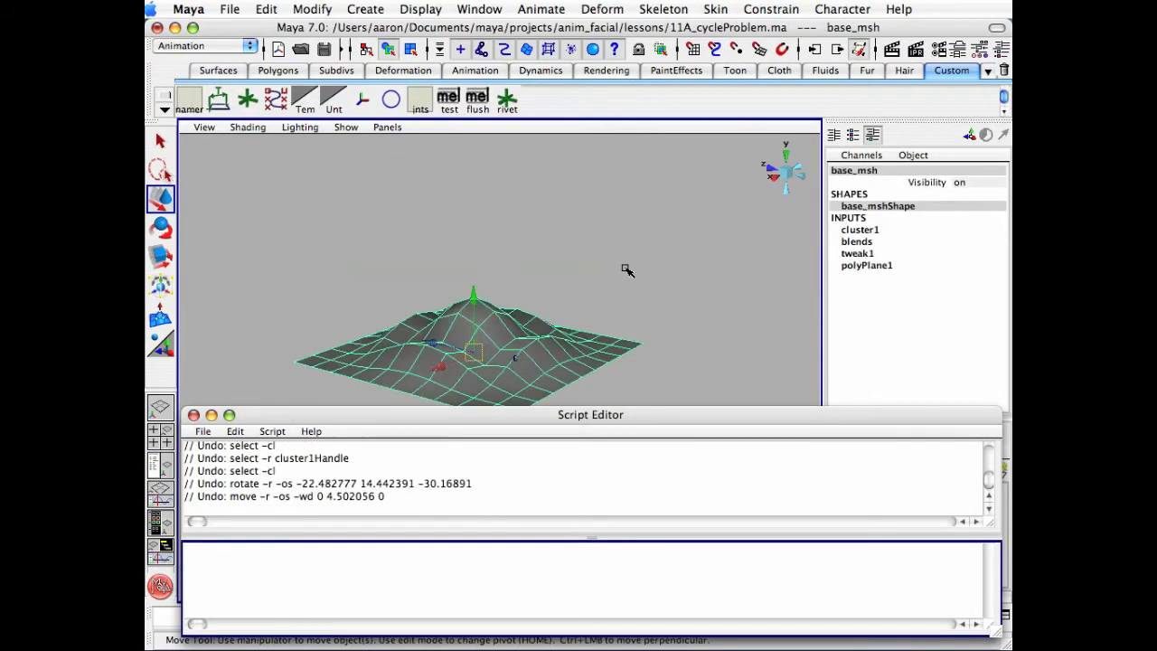
pyautogui.keyDown('alt'); pyautogui.moveTo(595, 275); pyautogui.dragTo(632, 295); pyautogui.keyUp('alt')
pyautogui.keyDown('alt'); pyautogui.moveTo(633, 295); pyautogui.dragTo(655, 228, button='middle'); pyautogui.keyUp('alt')
pyautogui.keyDown('alt'); pyautogui.moveTo(654, 229); pyautogui.dragTo(616, 228, button='right'); pyautogui.keyUp('alt')
pyautogui.keyDown('alt'); pyautogui.moveTo(616, 227); pyautogui.dragTo(623, 274); pyautogui.keyUp('alt')
pyautogui.click(623, 274)
# Reorder base_msh's input operations so that Blend Shape (blends) sits above Cluster (cluster1), and close the list
pyautogui.click(558, 287)
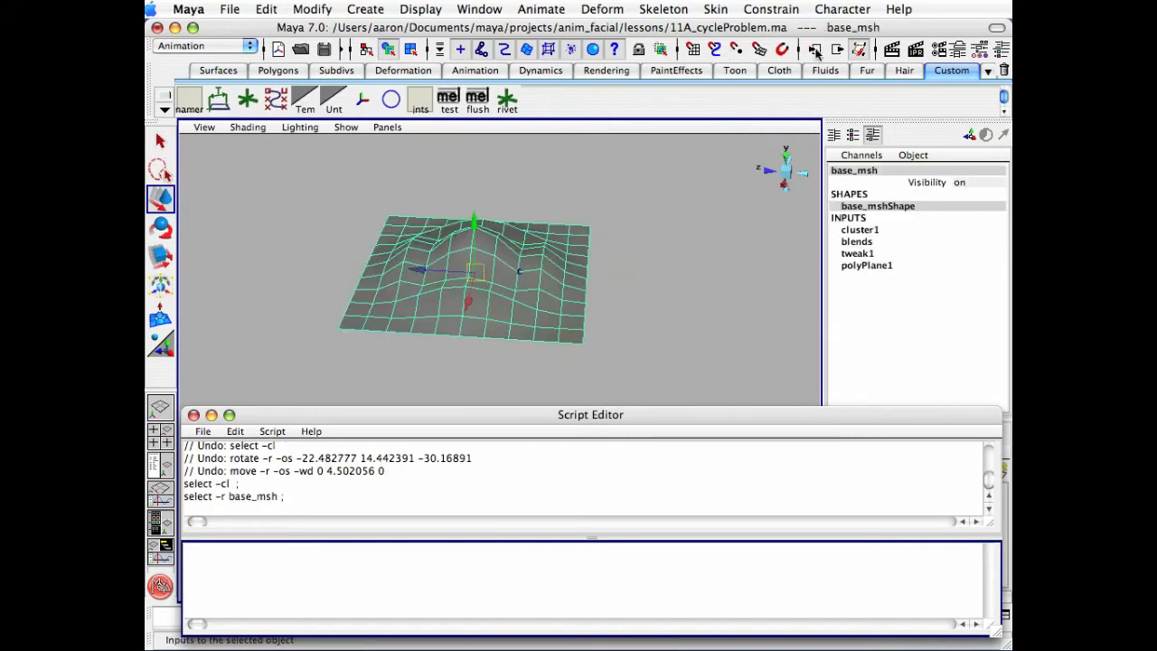
pyautogui.click(814, 50)
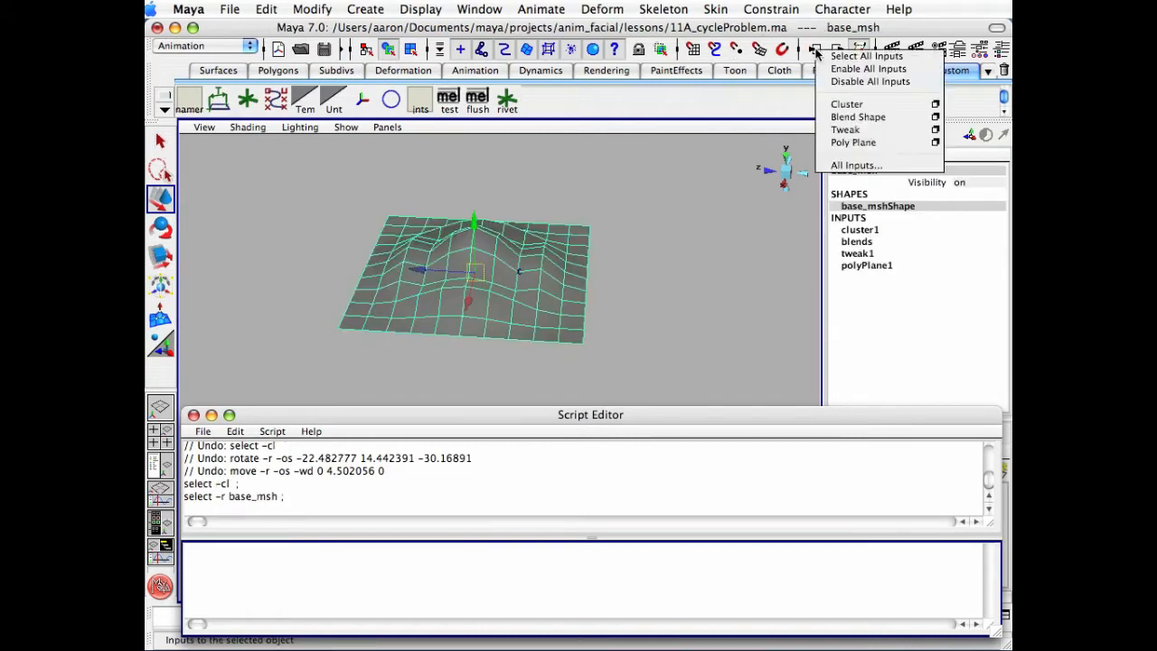
pyautogui.click(877, 165)
pyautogui.moveTo(894, 178); pyautogui.dragTo(847, 163)
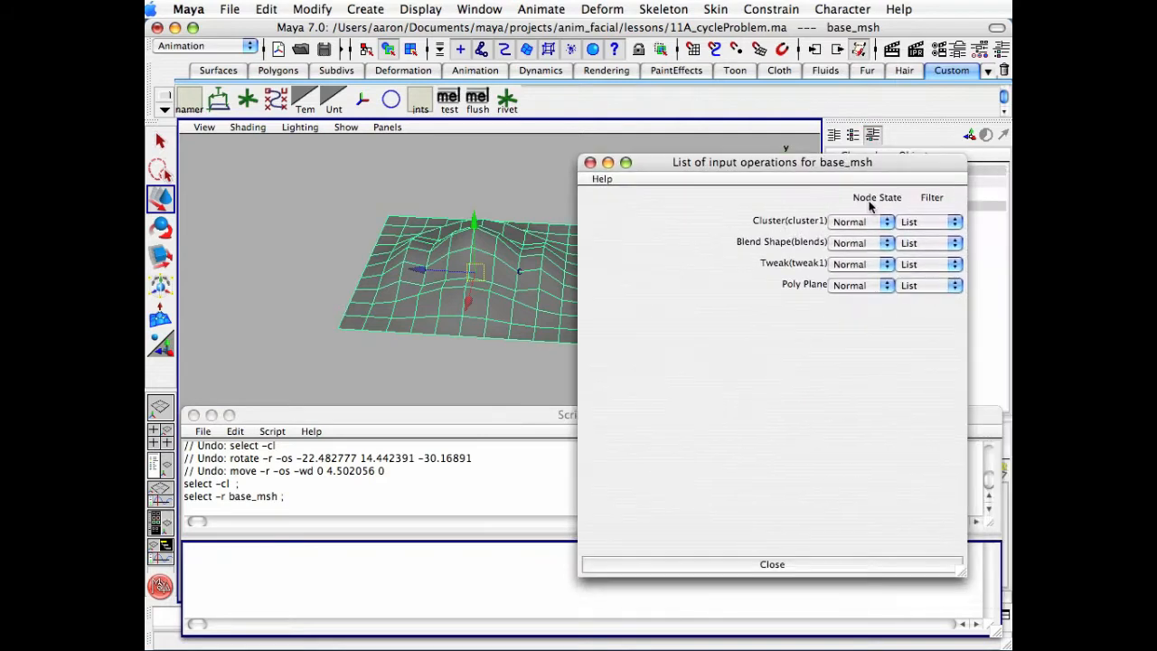
pyautogui.moveTo(792, 234); pyautogui.dragTo(792, 241, button='middle')
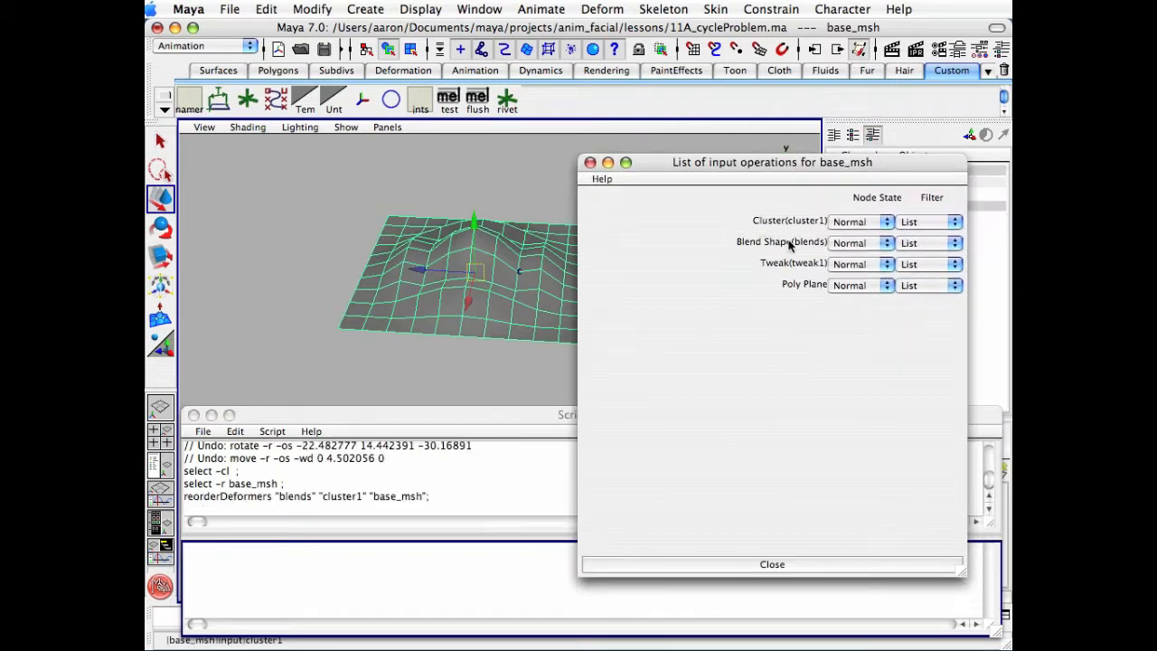
pyautogui.click(831, 565)
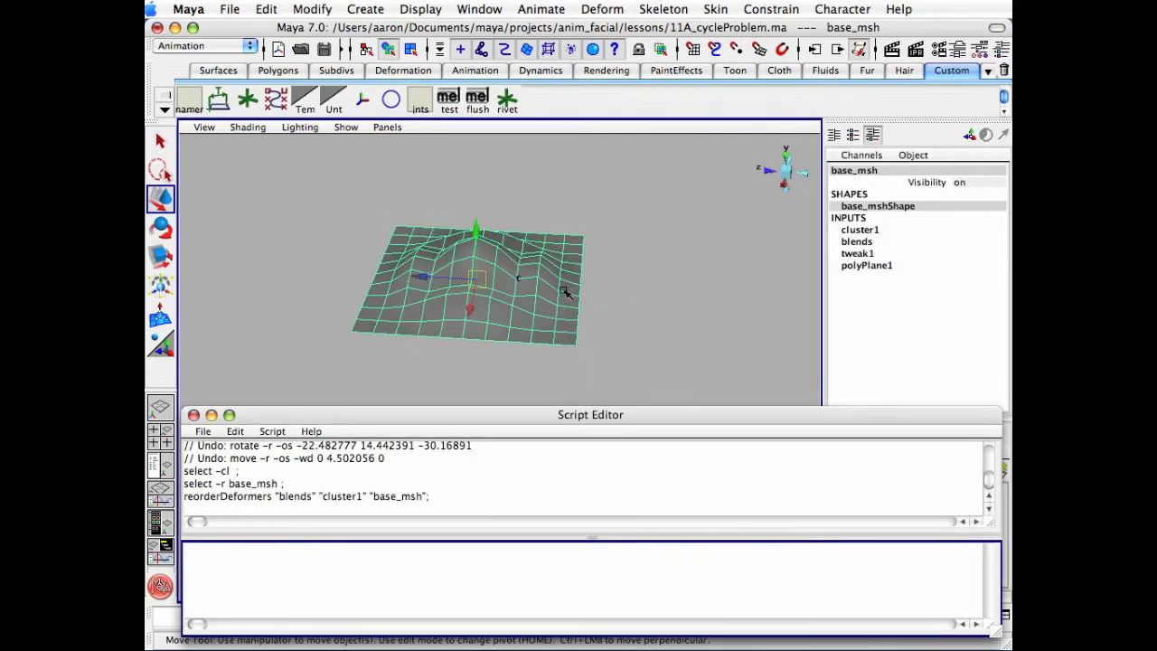
# Move base_msh freely by about -2.4, 2.7 and -3.4 units, rotate it out of level, and clear the selection
pyautogui.moveTo(476, 281); pyautogui.dragTo(577, 247)
pyautogui.press('e')
pyautogui.click(555, 325)
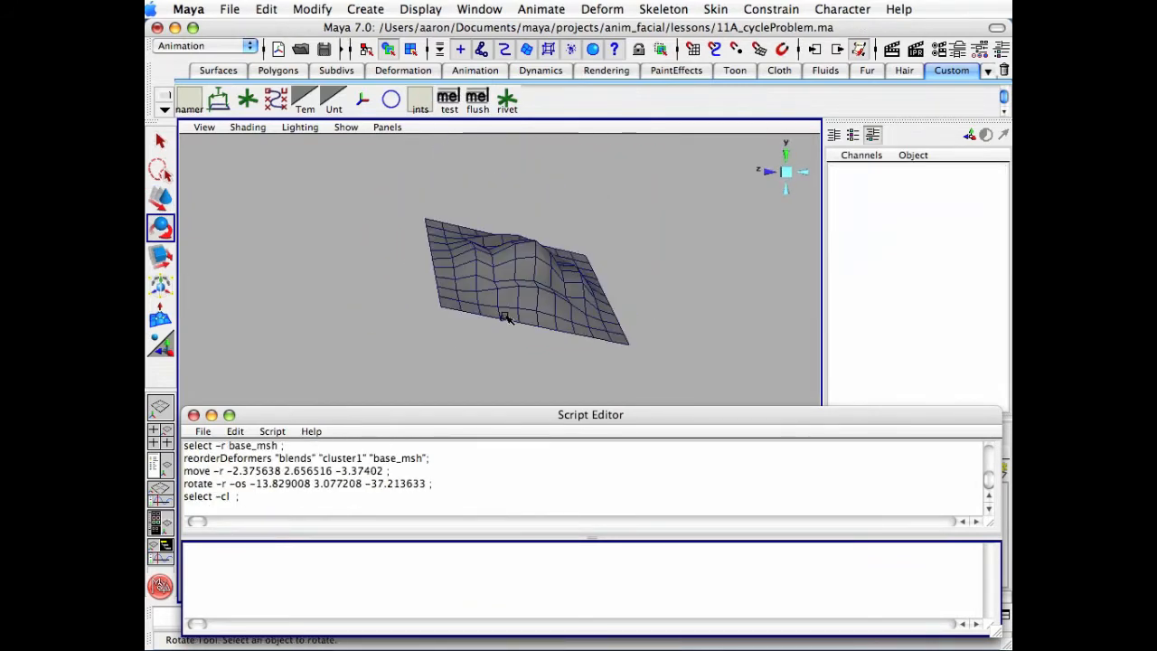
pyautogui.click(504, 315)
pyautogui.keyDown('alt'); pyautogui.moveTo(528, 331); pyautogui.dragTo(609, 356); pyautogui.keyUp('alt')
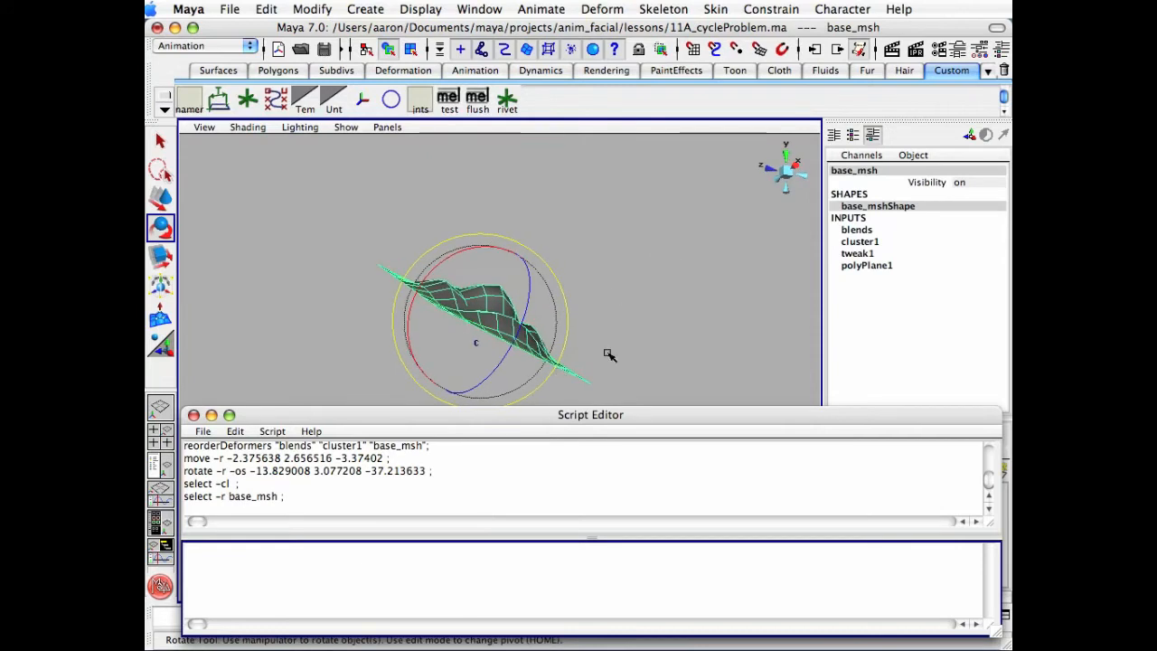
pyautogui.click(606, 357)
# Test the cluster under the reordered deformers by moving its handle up about 5.37 units in Y
pyautogui.click(472, 345)
pyautogui.keyDown('alt'); pyautogui.moveTo(473, 343); pyautogui.dragTo(509, 320); pyautogui.keyUp('alt')
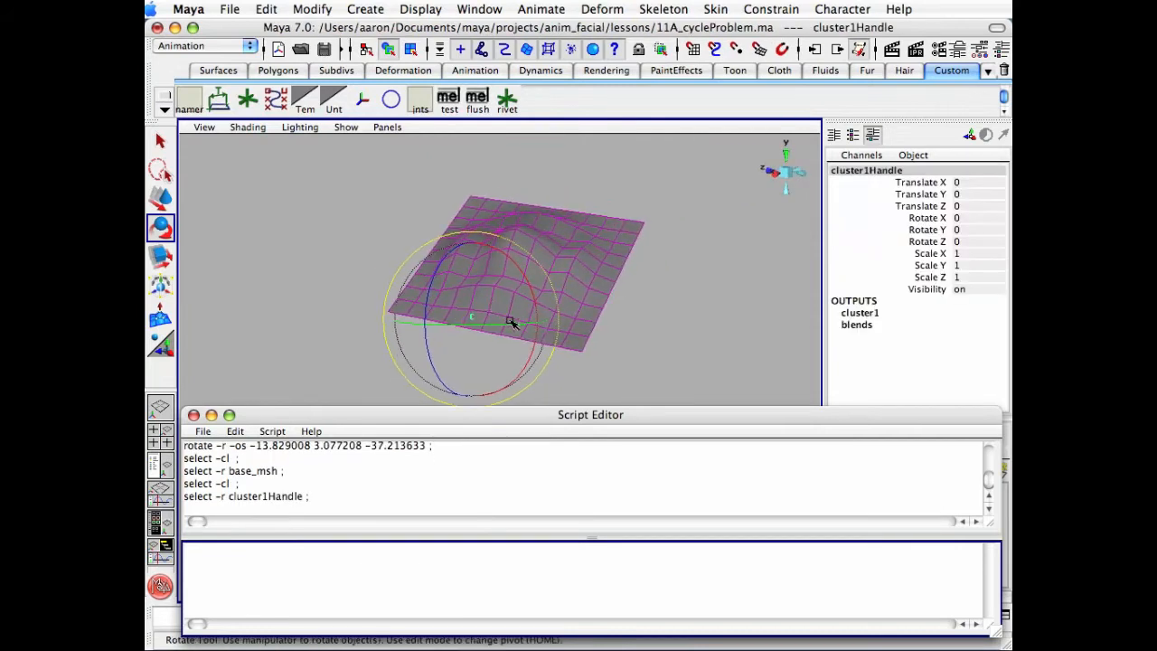
pyautogui.press('w')
pyautogui.moveTo(470, 260); pyautogui.dragTo(458, 149)
pyautogui.keyDown('alt'); pyautogui.moveTo(364, 218); pyautogui.dragTo(532, 217); pyautogui.keyUp('alt')
# Undo the cluster handle moves as well as base_msh's rotation and move, keeping the deformer reordering
pyautogui.press('z')
pyautogui.press('z')
pyautogui.press('z')
pyautogui.press('z')
pyautogui.press('z')
pyautogui.press('z')
pyautogui.press('z')
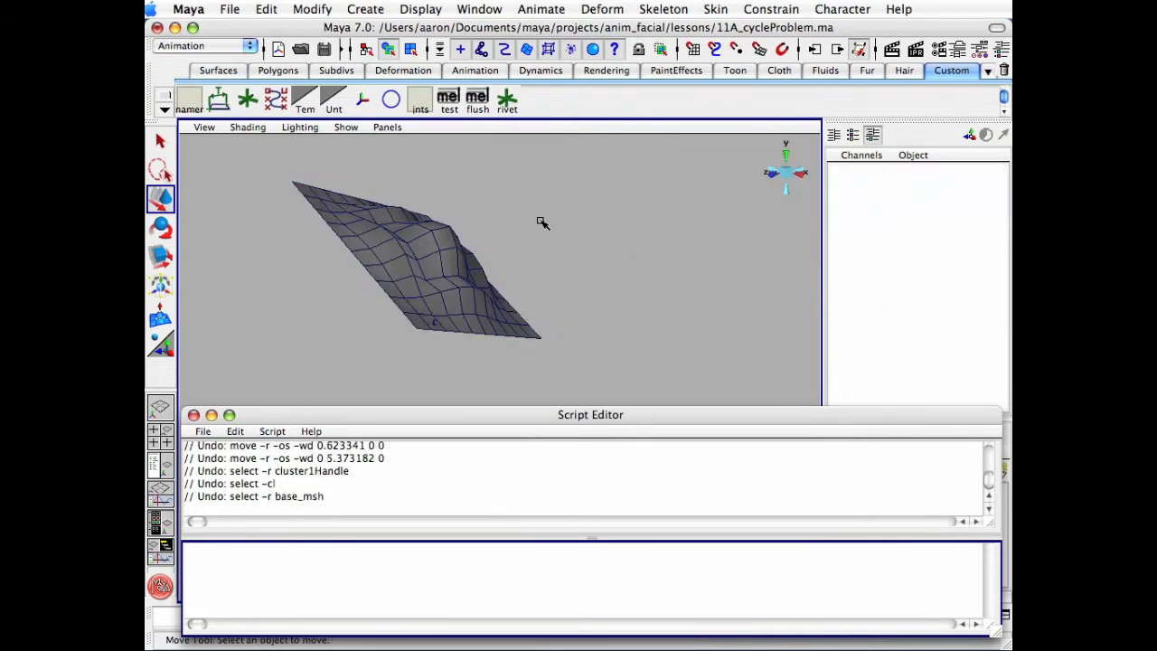
pyautogui.press('z')
pyautogui.keyDown('alt'); pyautogui.moveTo(594, 219); pyautogui.dragTo(635, 147); pyautogui.keyUp('alt')
# Reorder base_msh's input operations so that Cluster (cluster1) sits above Blend Shape (blends), close the list and clear the selection
pyautogui.click(833, 50)
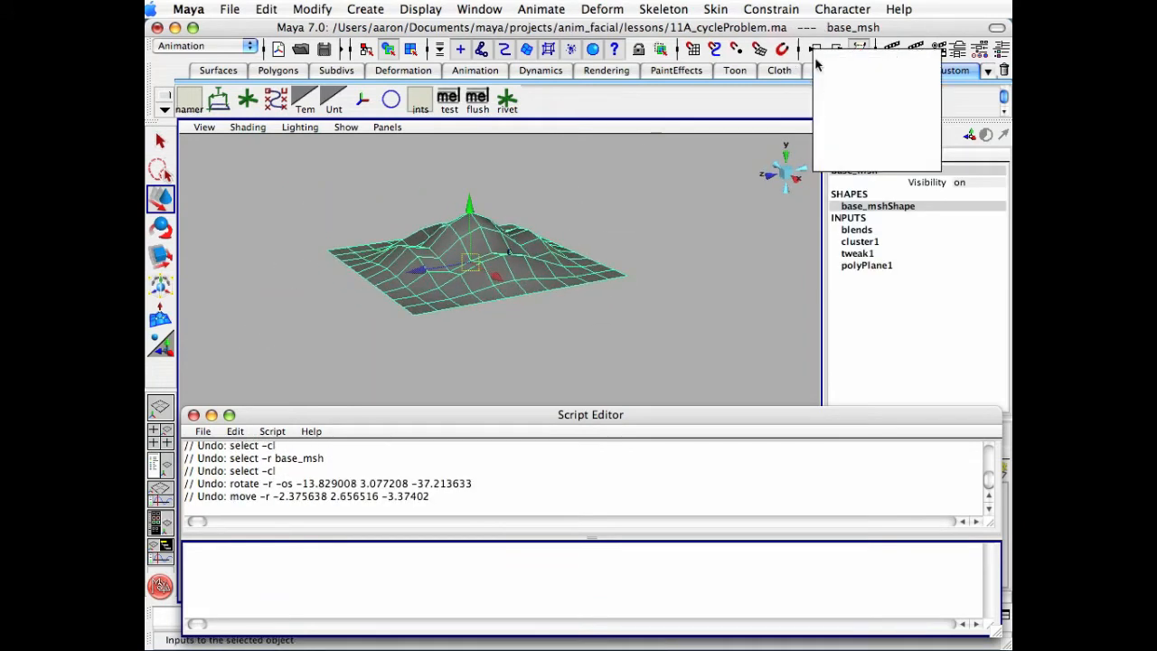
pyautogui.click(830, 161)
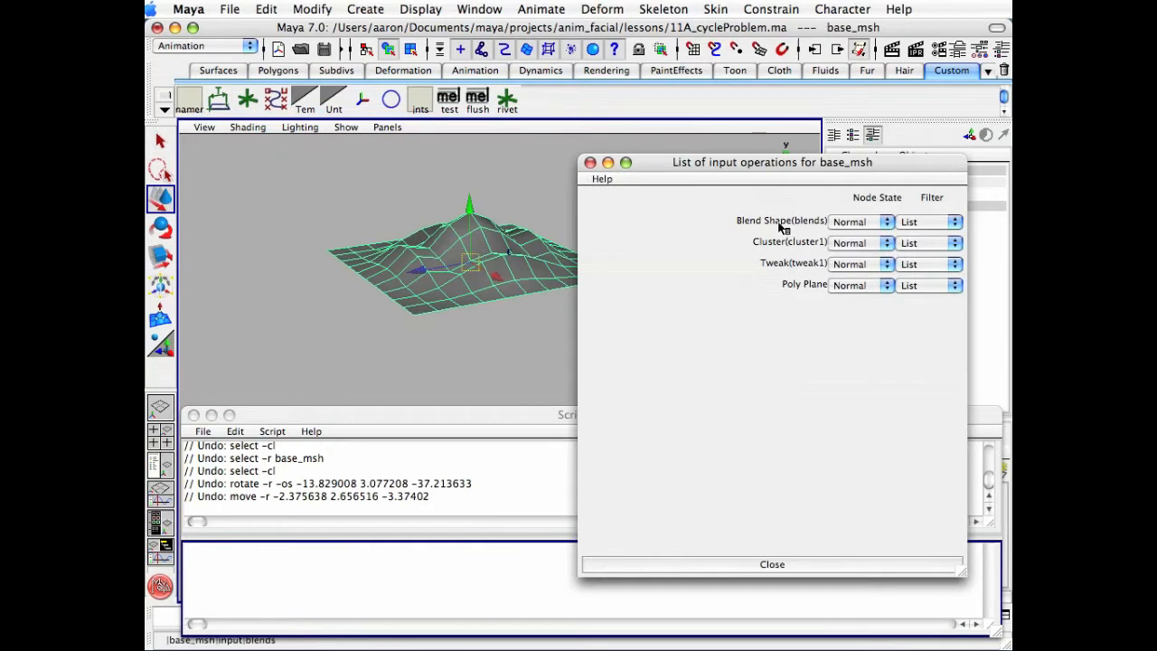
pyautogui.moveTo(768, 244); pyautogui.dragTo(771, 244, button='middle')
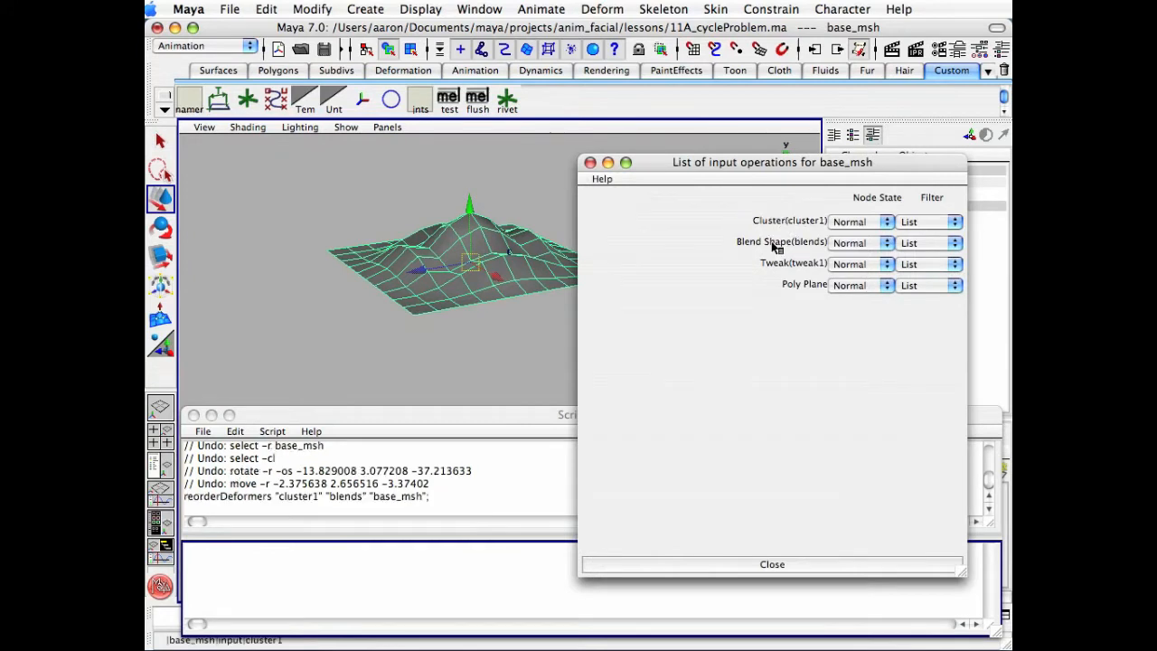
pyautogui.click(592, 164)
pyautogui.click(544, 216)
pyautogui.keyDown('alt'); pyautogui.moveTo(544, 216); pyautogui.dragTo(576, 318); pyautogui.keyUp('alt')
# Set the target_msh weight of base_msh's blends input to 0 and clear the selection
pyautogui.click(502, 311)
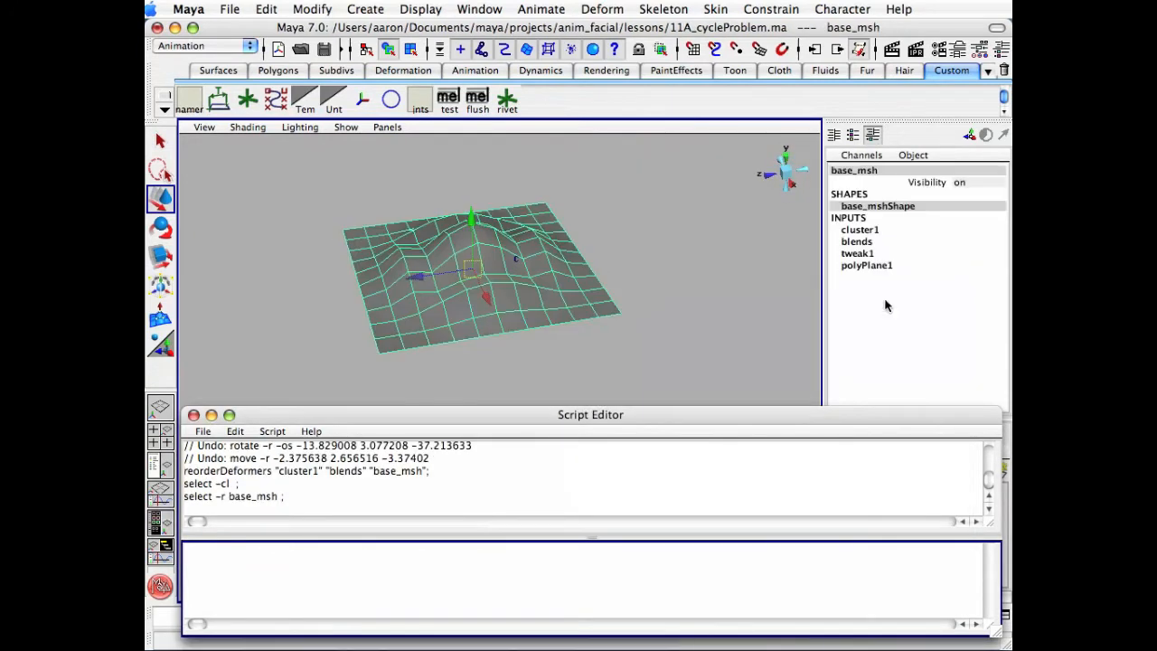
pyautogui.click(859, 241)
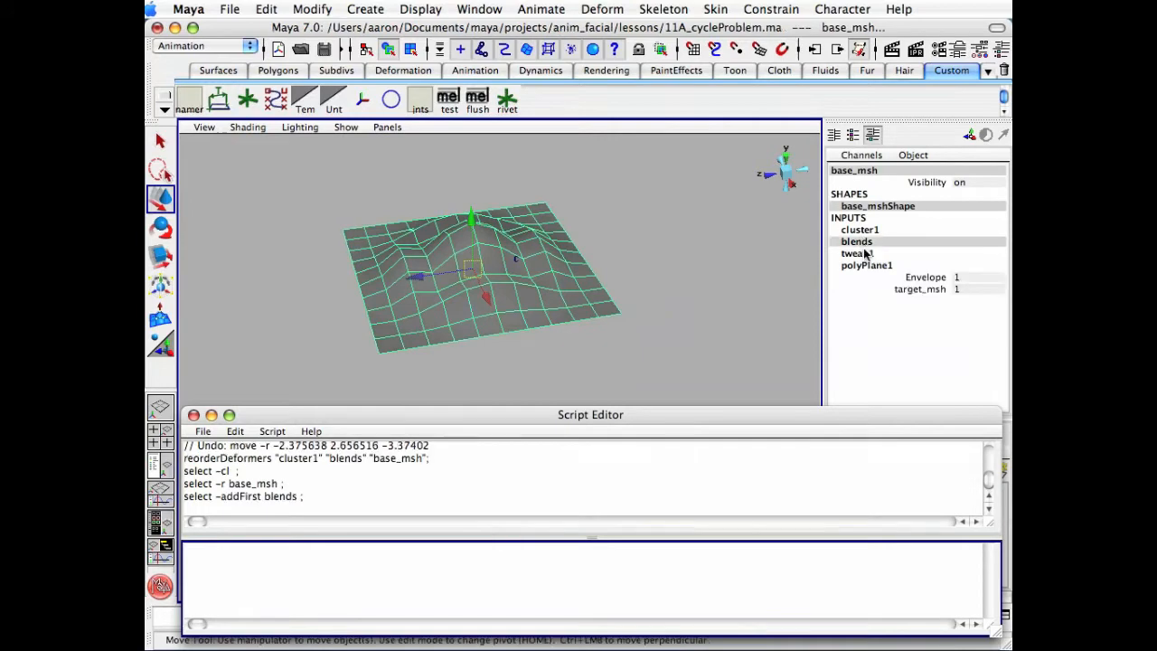
pyautogui.click(897, 288)
pyautogui.moveTo(669, 258); pyautogui.dragTo(621, 253, button='middle')
pyautogui.keyDown('alt'); pyautogui.moveTo(621, 253); pyautogui.dragTo(606, 265); pyautogui.keyUp('alt')
pyautogui.keyDown('alt'); pyautogui.moveTo(606, 265); pyautogui.dragTo(674, 248, button='right'); pyautogui.keyUp('alt')
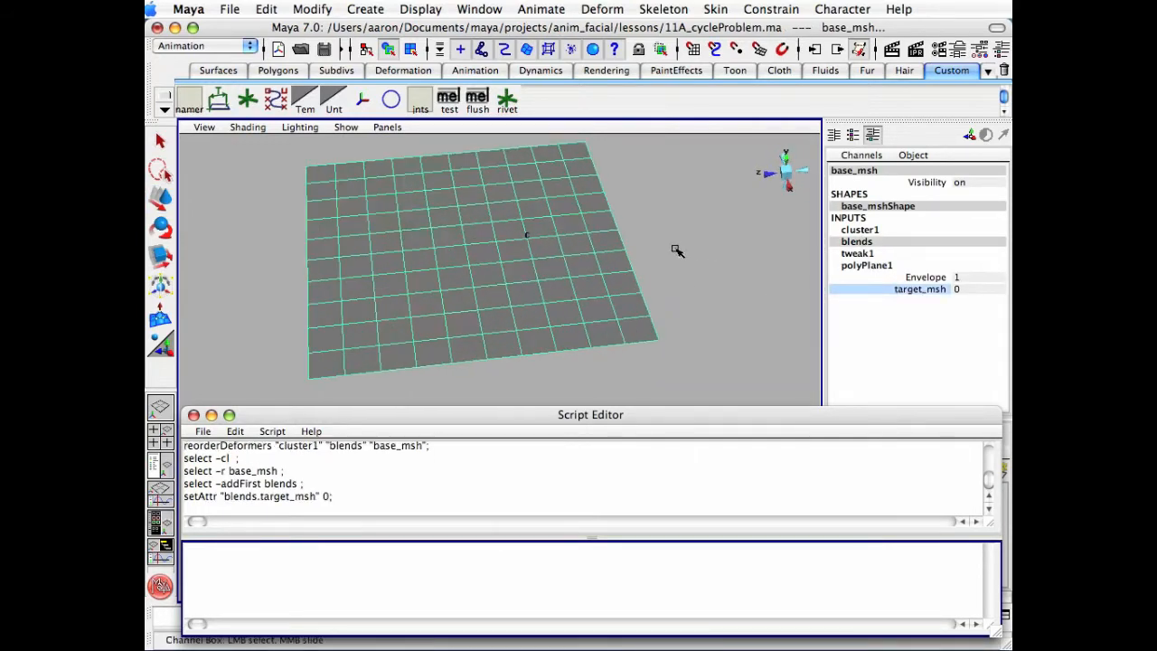
pyautogui.click(676, 250)
# Create a rivet from base_msh edges 156 and 160, two parallel edges beside the cluster handle
pyautogui.press('w')
pyautogui.keyDown('alt'); pyautogui.moveTo(561, 242); pyautogui.dragTo(569, 260); pyautogui.keyUp('alt')
pyautogui.press('q')
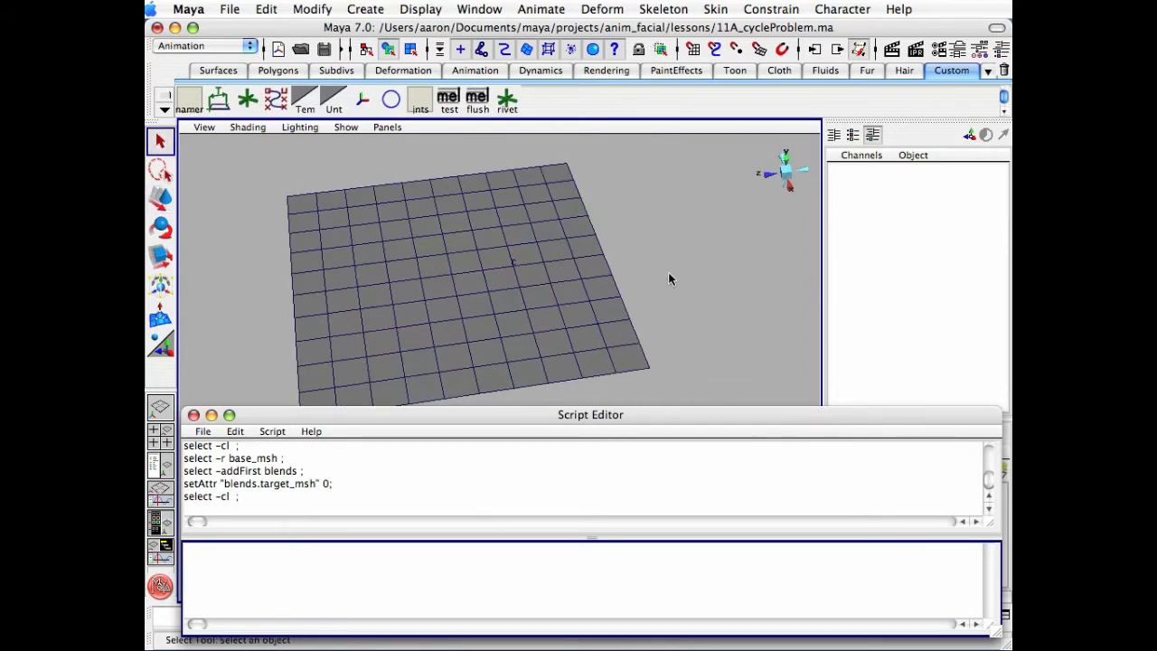
pyautogui.keyDown('alt'); pyautogui.moveTo(669, 276); pyautogui.dragTo(516, 180); pyautogui.keyUp('alt')
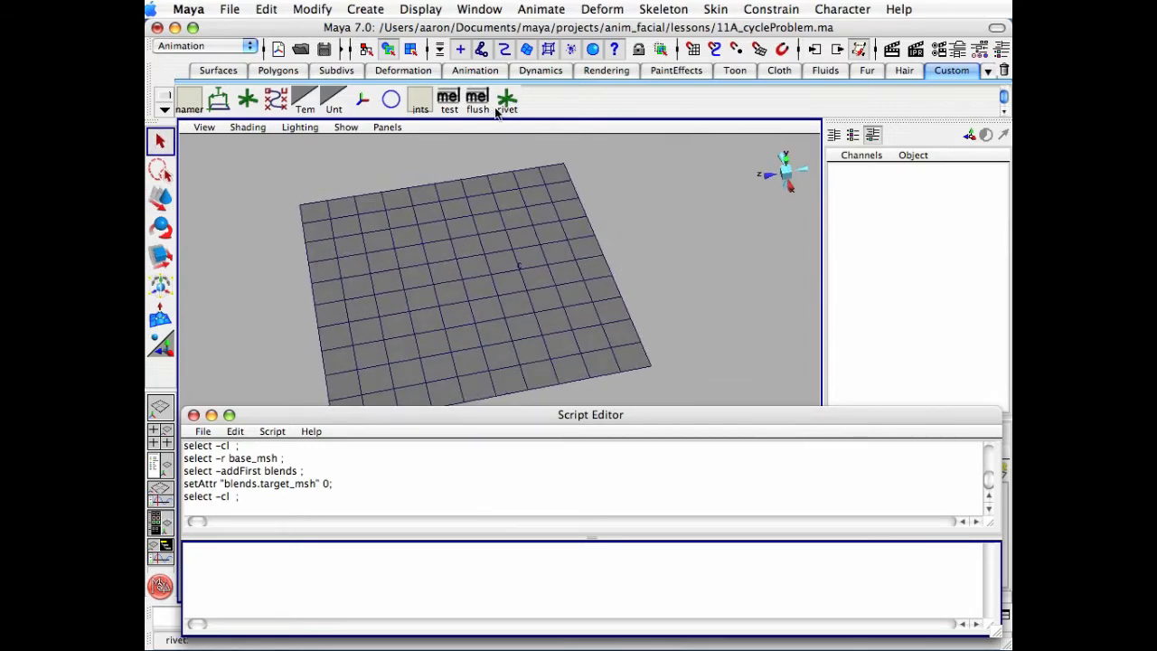
pyautogui.keyDown('alt'); pyautogui.moveTo(604, 237); pyautogui.dragTo(571, 296); pyautogui.keyUp('alt')
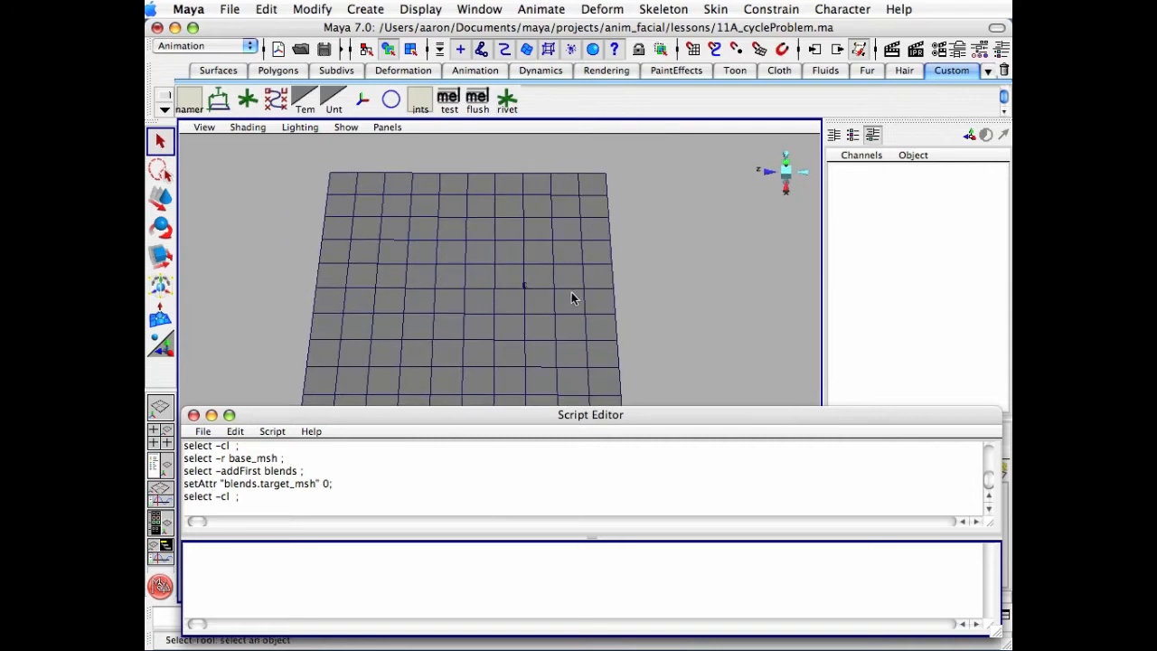
pyautogui.moveTo(534, 291); pyautogui.dragTo(537, 262, button='right')
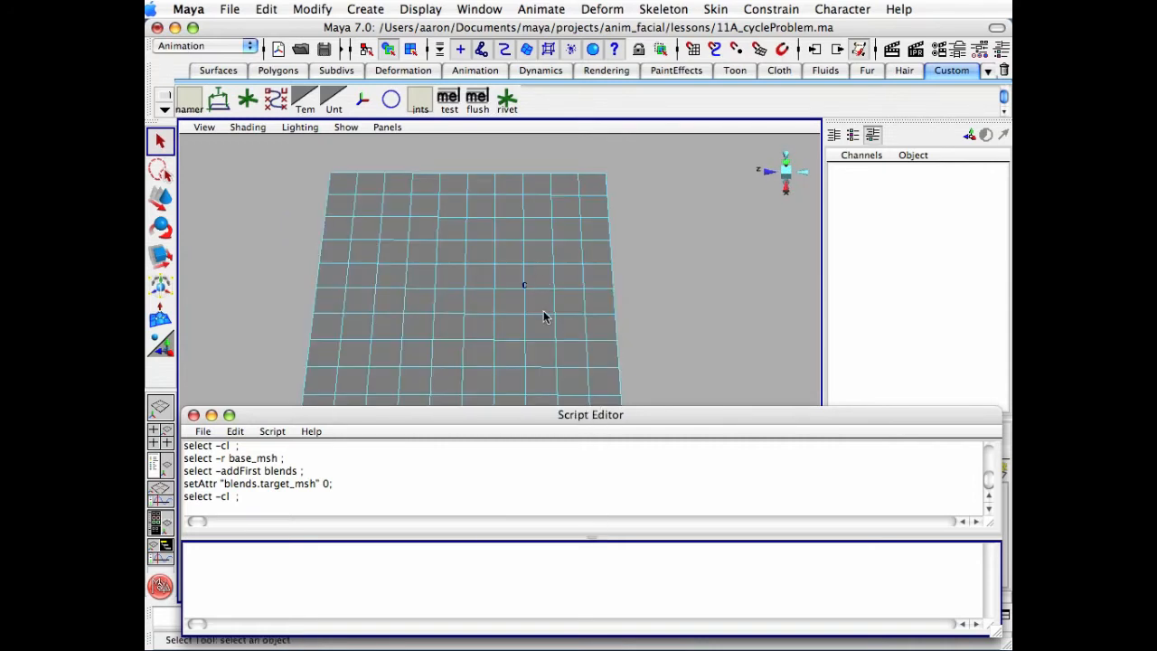
pyautogui.click(536, 265)
pyautogui.keyDown('shift'); pyautogui.click(536, 320); pyautogui.keyUp('shift')
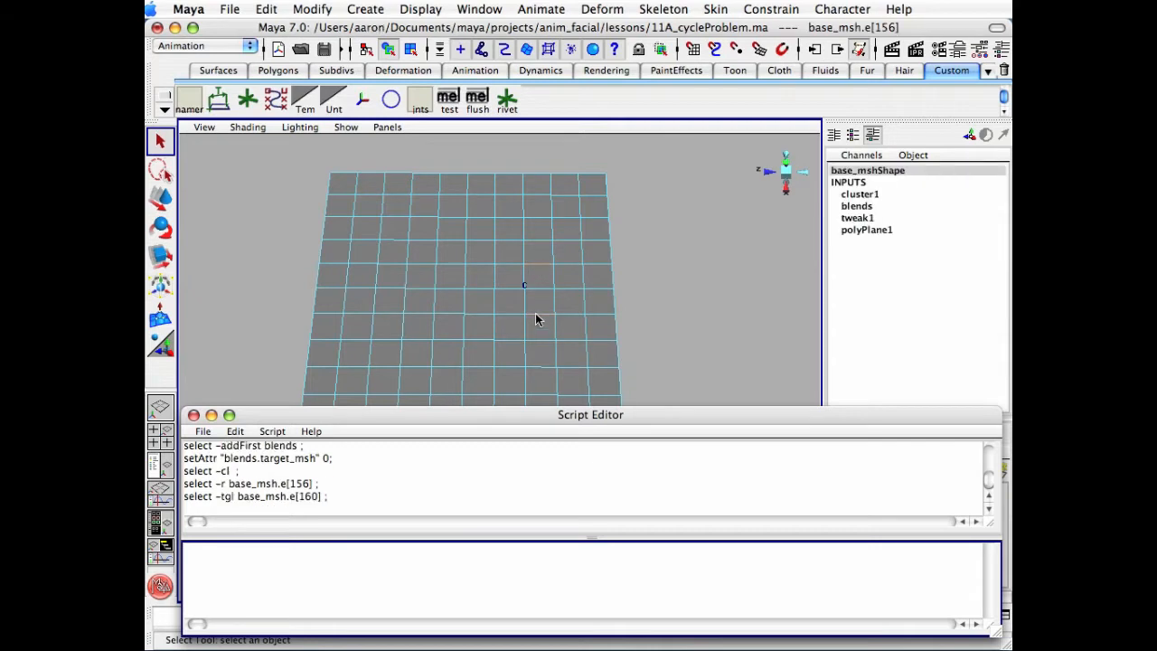
pyautogui.keyDown('alt'); pyautogui.moveTo(540, 294); pyautogui.dragTo(632, 323, button='right'); pyautogui.keyUp('alt')
pyautogui.keyDown('alt'); pyautogui.moveTo(633, 322); pyautogui.dragTo(618, 314); pyautogui.keyUp('alt')
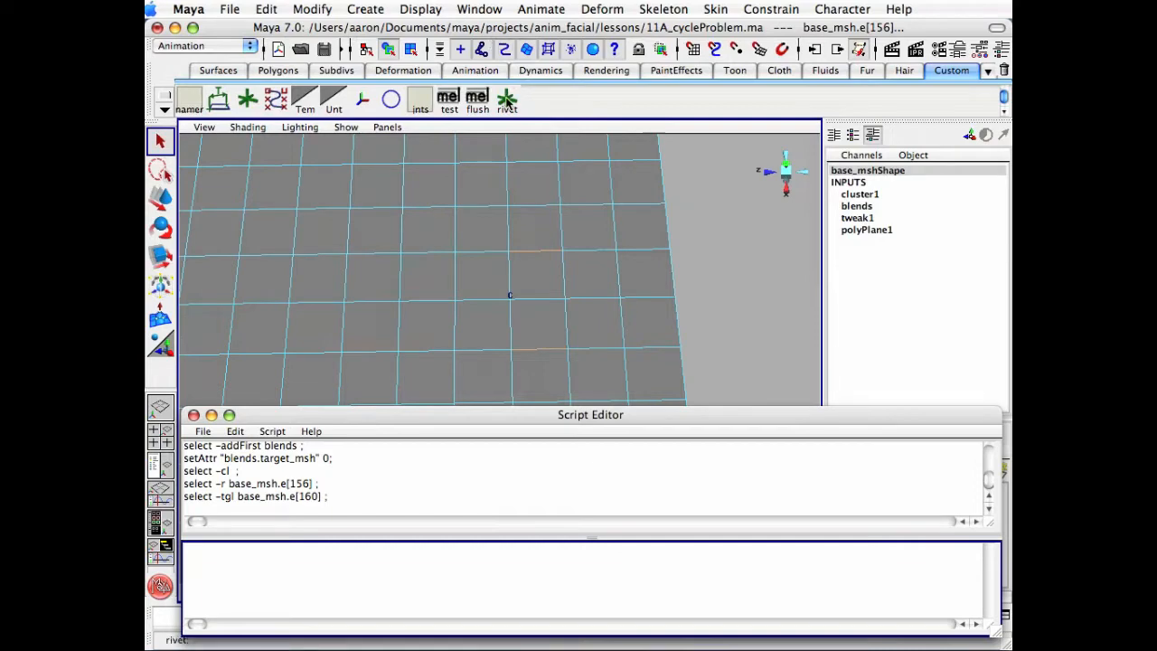
pyautogui.click(506, 101)
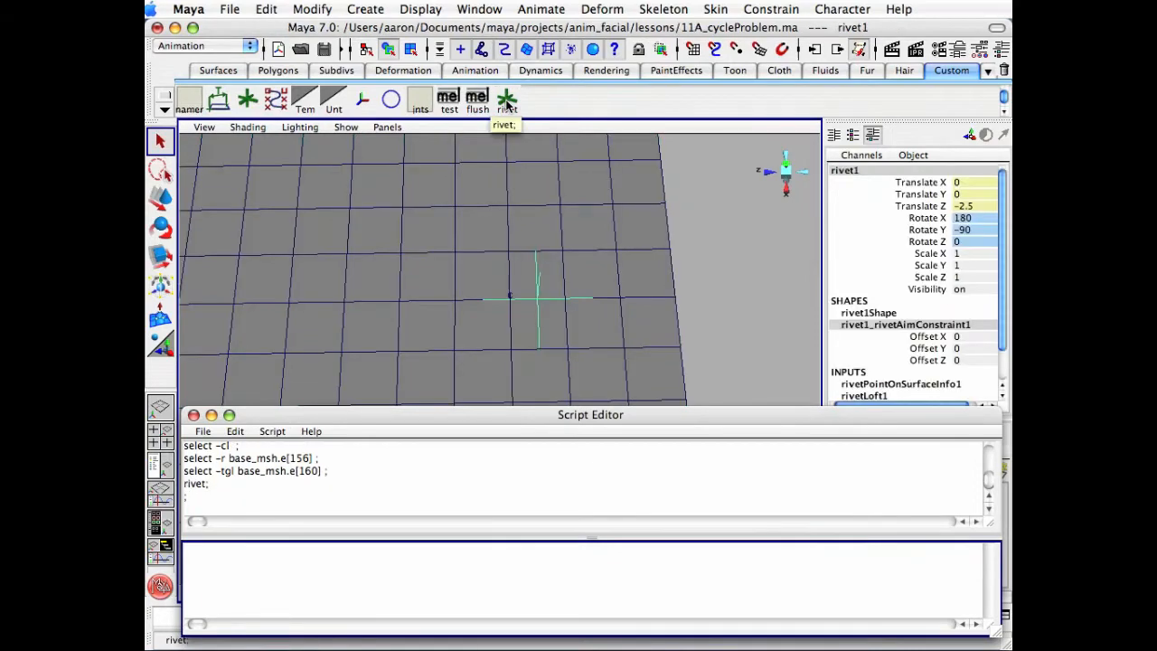
# Display the scene in wireframe to show the rivet locator on the plane, and clear the selection
pyautogui.keyDown('alt'); pyautogui.moveTo(623, 255); pyautogui.dragTo(542, 244); pyautogui.keyUp('alt')
pyautogui.keyDown('alt'); pyautogui.moveTo(542, 244); pyautogui.dragTo(500, 234, button='right'); pyautogui.keyUp('alt')
pyautogui.keyDown('alt'); pyautogui.moveTo(500, 234); pyautogui.dragTo(561, 210); pyautogui.keyUp('alt')
pyautogui.press('4')
pyautogui.click(630, 260)
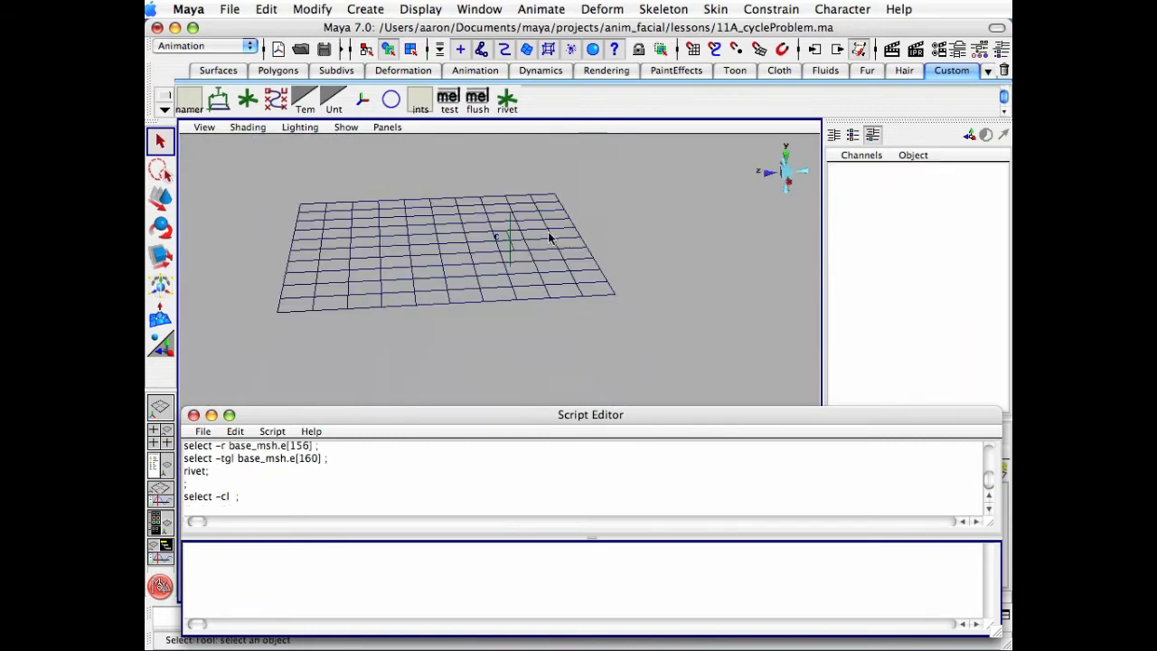
# Set the target_msh weight of base_msh's blends input to 1 and clear the selection
pyautogui.click(538, 289)
pyautogui.keyDown('alt'); pyautogui.moveTo(568, 190); pyautogui.dragTo(586, 230, button='middle'); pyautogui.keyUp('alt')
pyautogui.keyDown('alt'); pyautogui.moveTo(586, 237); pyautogui.dragTo(675, 242, button='right'); pyautogui.keyUp('alt')
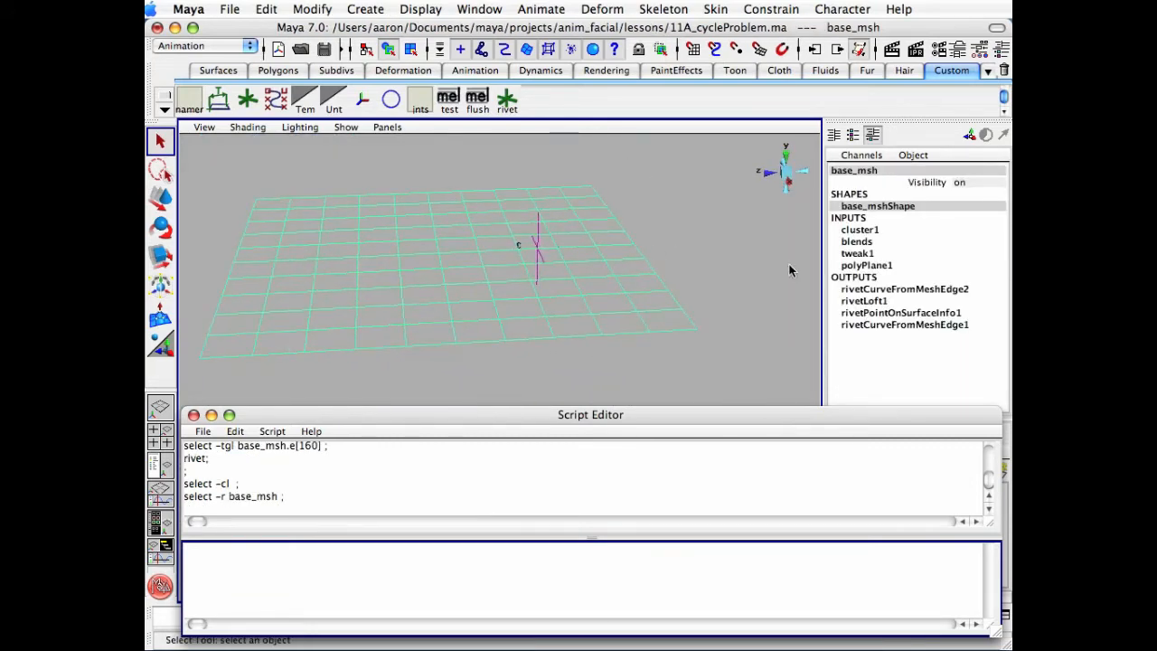
pyautogui.click(857, 241)
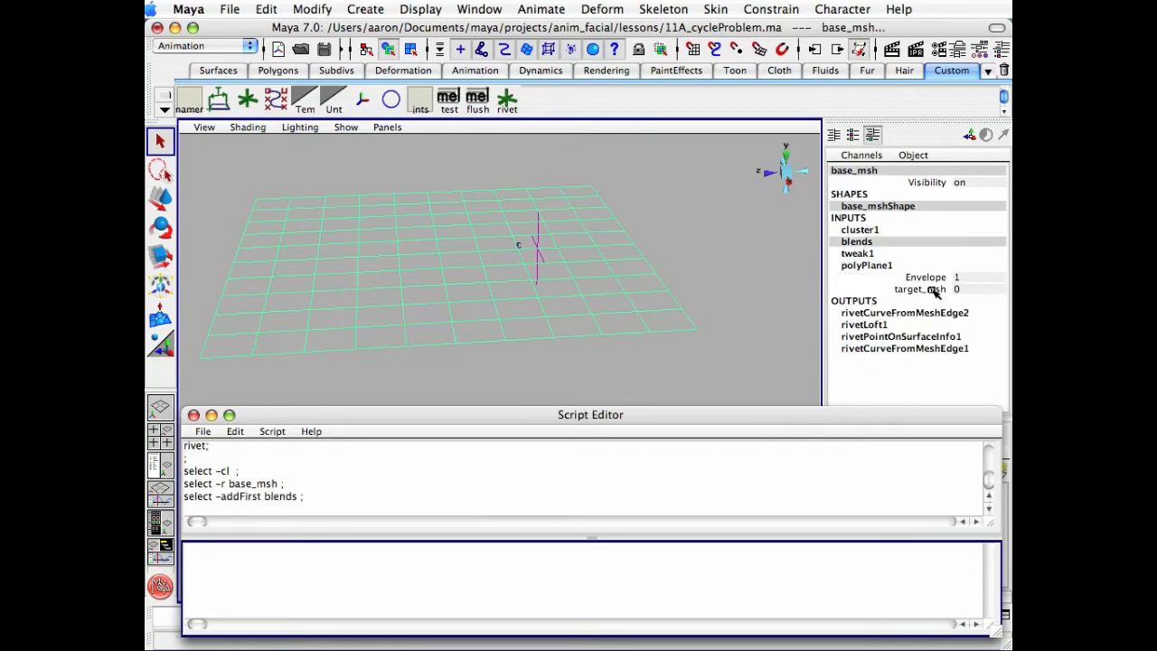
pyautogui.click(936, 289)
pyautogui.moveTo(666, 250); pyautogui.dragTo(653, 235, button='middle')
pyautogui.moveTo(653, 235)
pyautogui.keyDown('alt'); pyautogui.mouseDown()
pyautogui.moveTo(618, 255)
pyautogui.moveTo(653, 250)
pyautogui.moveTo(653, 239)
pyautogui.mouseUp(); pyautogui.keyUp('alt')
pyautogui.keyDown('alt'); pyautogui.moveTo(574, 197); pyautogui.dragTo(561, 272); pyautogui.keyUp('alt')
pyautogui.click(591, 196)
# Inspect the rivet locator on the deformed base_msh up close, in shaded and then wireframe display
pyautogui.click(644, 282)
pyautogui.press('5')
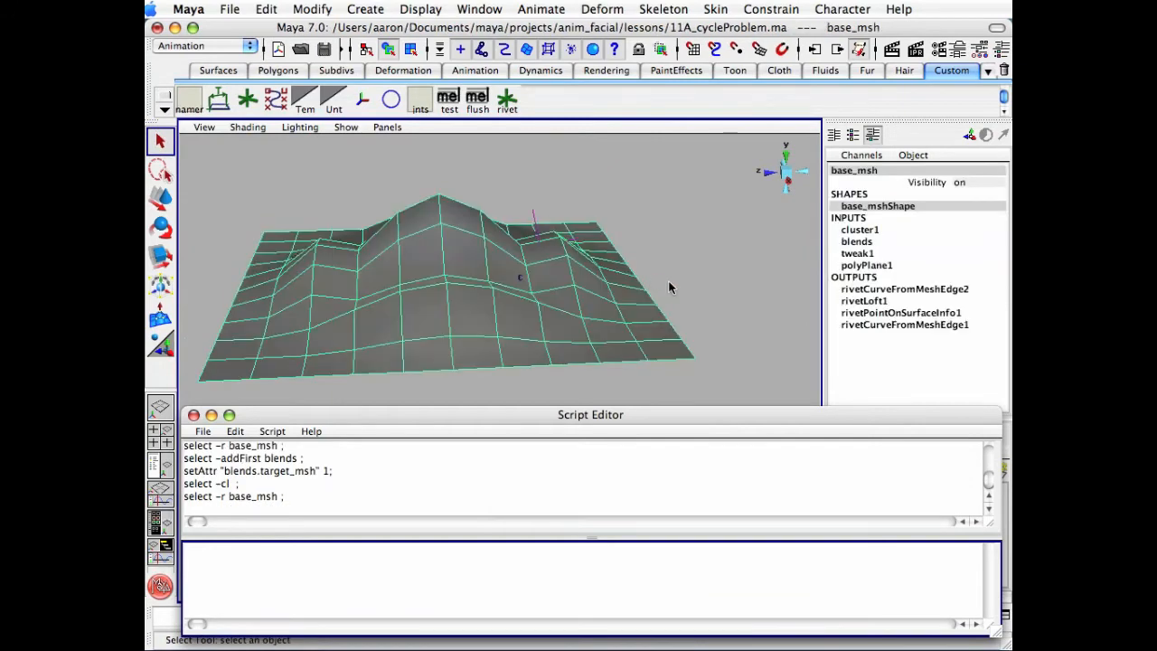
pyautogui.click(856, 245)
pyautogui.keyDown('alt'); pyautogui.moveTo(611, 233); pyautogui.dragTo(614, 253); pyautogui.keyUp('alt')
pyautogui.keyDown('alt'); pyautogui.moveTo(615, 253); pyautogui.dragTo(627, 220, button='right'); pyautogui.keyUp('alt')
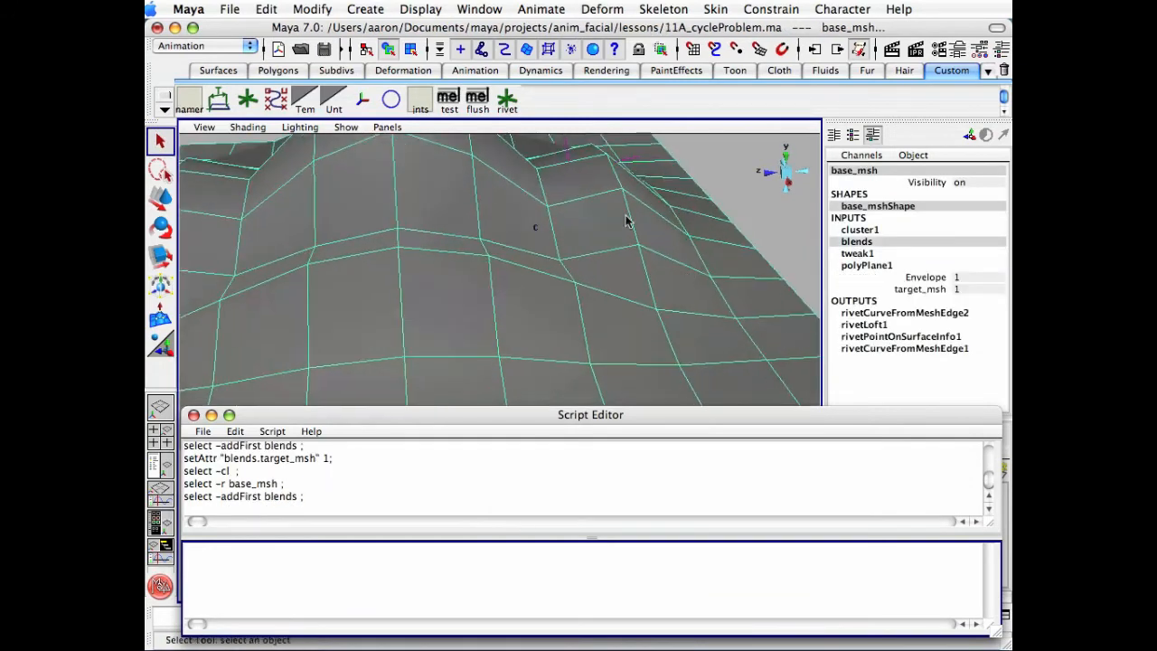
pyautogui.keyDown('alt'); pyautogui.moveTo(627, 220); pyautogui.dragTo(586, 307, button='middle'); pyautogui.keyUp('alt')
pyautogui.keyDown('alt'); pyautogui.moveTo(586, 307); pyautogui.dragTo(584, 302); pyautogui.keyUp('alt')
pyautogui.press('4')
pyautogui.moveTo(584, 302)
pyautogui.keyDown('alt'); pyautogui.mouseDown(button='right')
pyautogui.moveTo(656, 277)
pyautogui.moveTo(673, 253)
pyautogui.moveTo(680, 271)
pyautogui.mouseUp(button='right'); pyautogui.keyUp('alt')
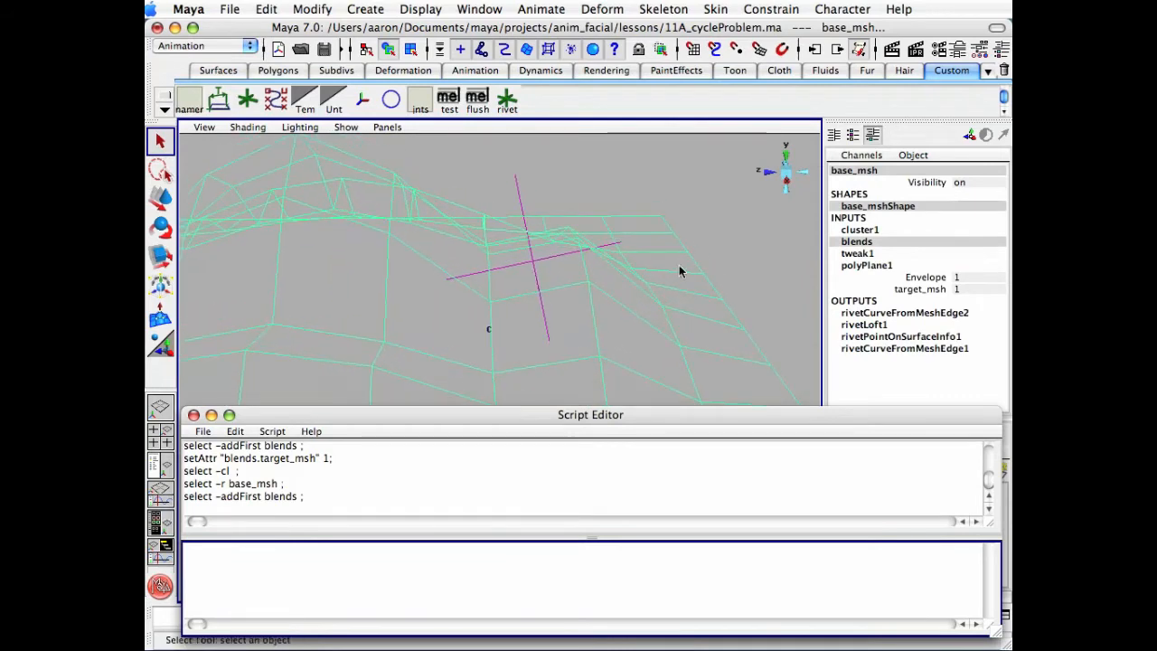
# Set base_msh's target_msh blend weight back to 0 and deselect everything
pyautogui.click(907, 290)
pyautogui.moveTo(749, 261); pyautogui.dragTo(729, 235, button='middle')
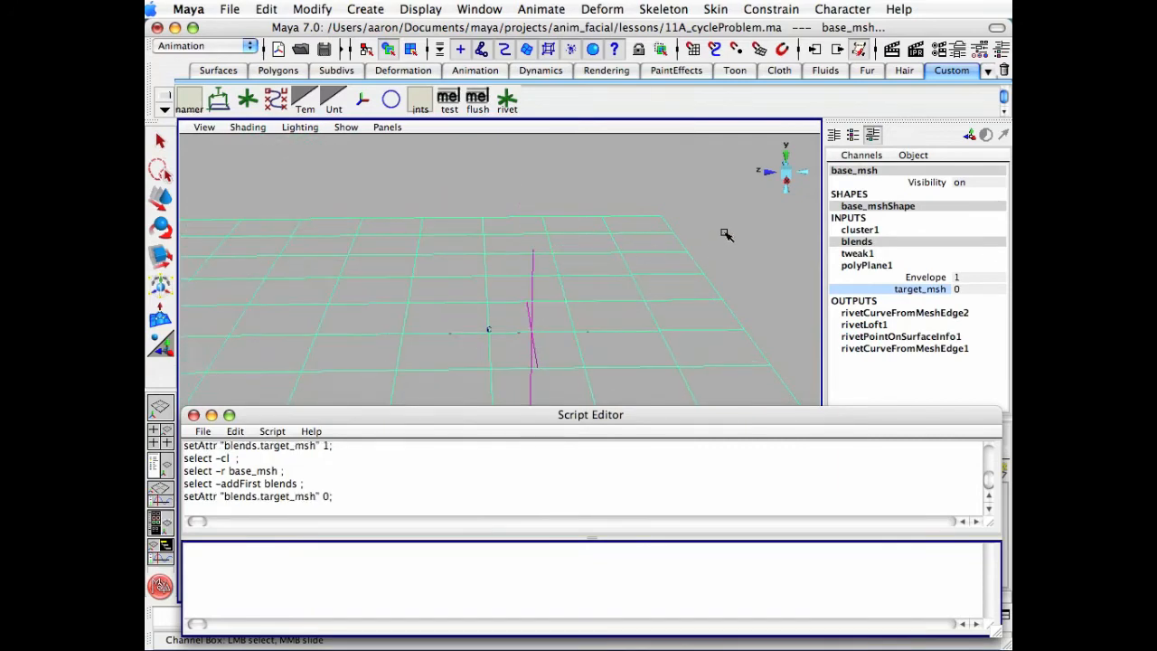
pyautogui.keyDown('alt'); pyautogui.moveTo(729, 235); pyautogui.dragTo(601, 217, button='right'); pyautogui.keyUp('alt')
pyautogui.keyDown('alt'); pyautogui.moveTo(600, 217); pyautogui.dragTo(566, 161, button='middle'); pyautogui.keyUp('alt')
pyautogui.moveTo(566, 161)
pyautogui.keyDown('alt'); pyautogui.mouseDown()
pyautogui.moveTo(540, 168)
pyautogui.moveTo(570, 179)
pyautogui.mouseUp(); pyautogui.keyUp('alt')
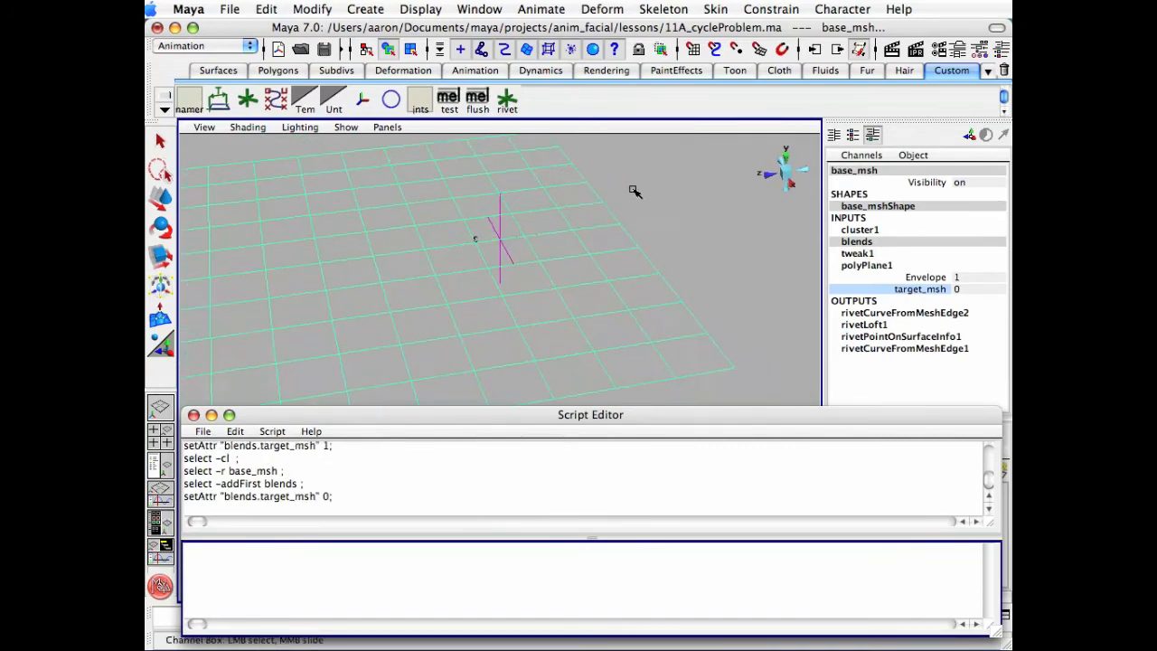
pyautogui.click(646, 217)
pyautogui.keyDown('alt'); pyautogui.moveTo(646, 220); pyautogui.dragTo(567, 230, button='right'); pyautogui.keyUp('alt')
pyautogui.keyDown('alt'); pyautogui.moveTo(566, 230); pyautogui.dragTo(574, 231, button='middle'); pyautogui.keyUp('alt')
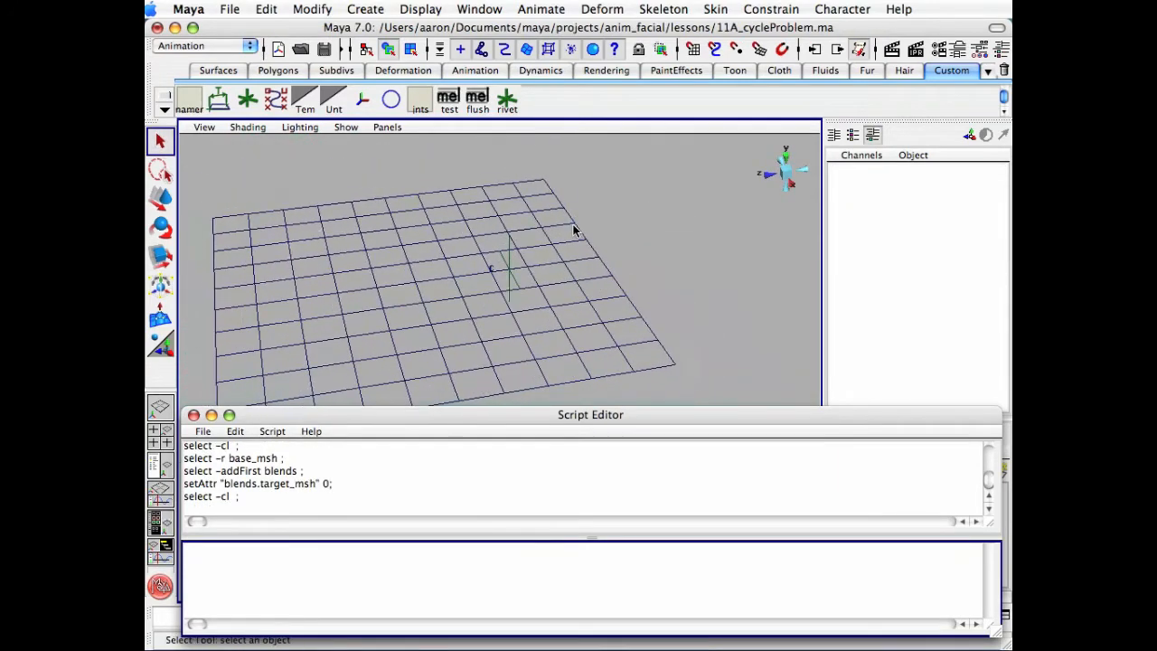
# Parent cluster1Handle under rivet1 and clear the selection
pyautogui.click(494, 271)
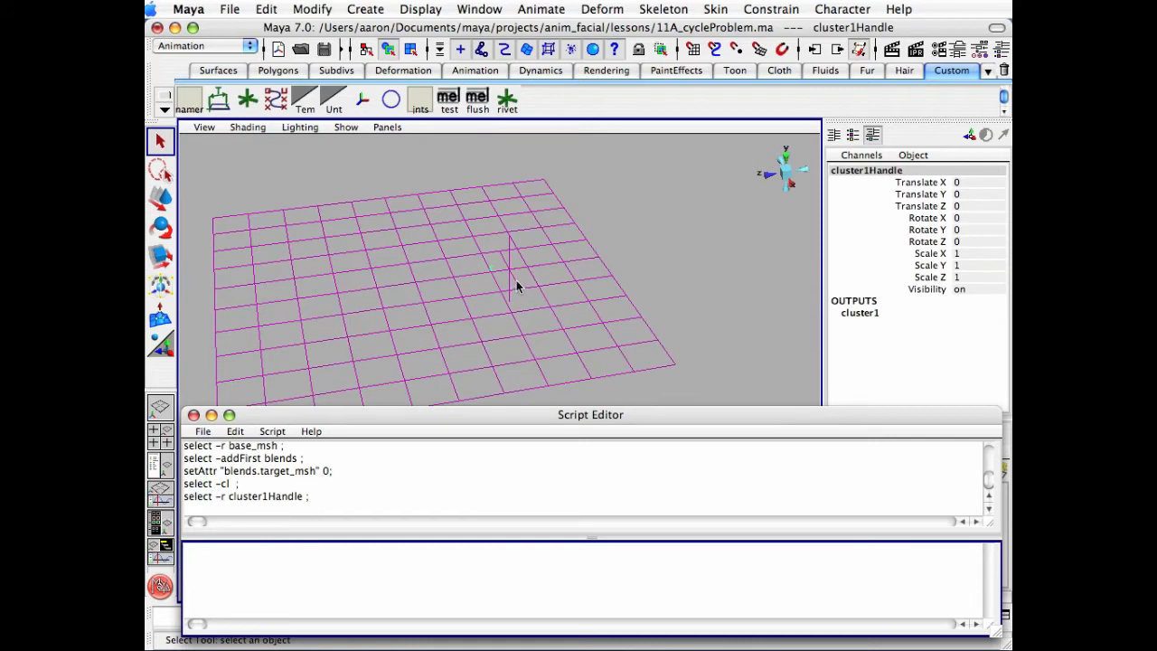
pyautogui.keyDown('shift'); pyautogui.click(516, 281); pyautogui.keyUp('shift')
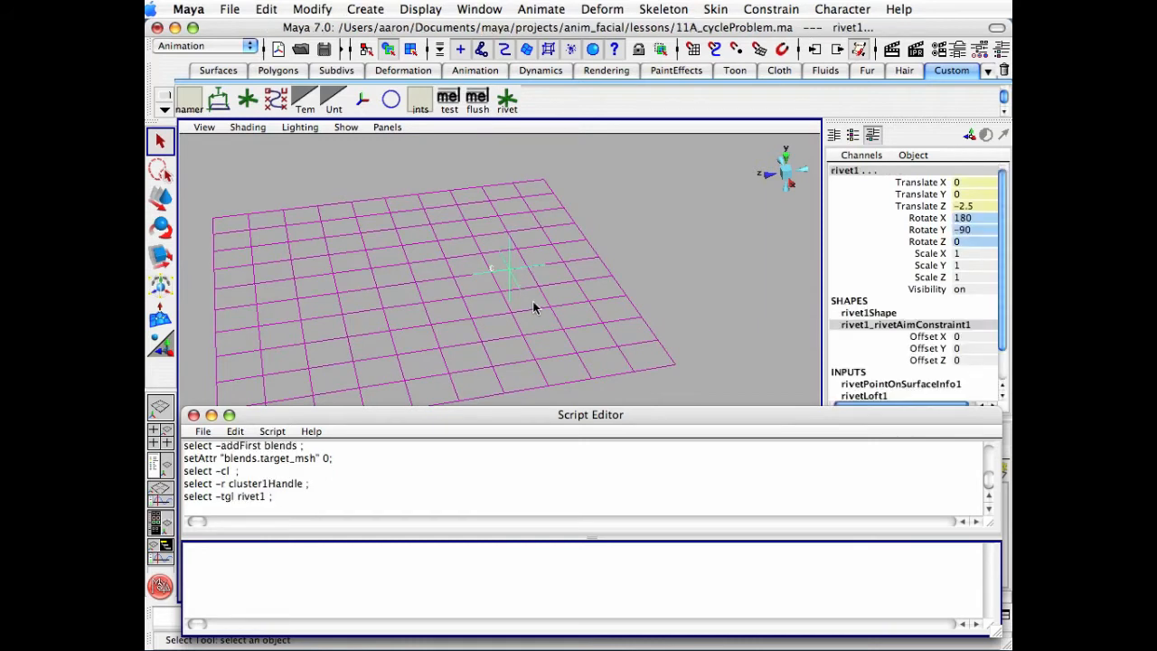
pyautogui.press('p')
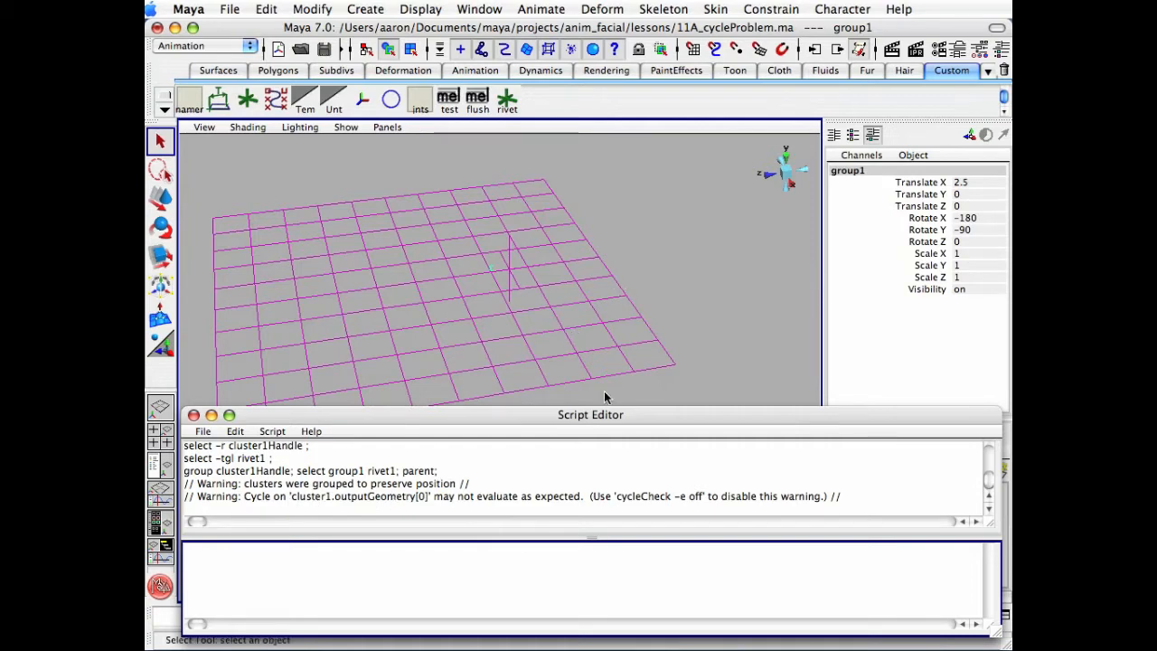
pyautogui.click(625, 243)
pyautogui.keyDown('alt'); pyautogui.moveTo(625, 244); pyautogui.dragTo(460, 314); pyautogui.keyUp('alt')
# Try raising cluster1Handle about 2.18 units in Y, undo the test moves, and clear the selection
pyautogui.click(517, 257)
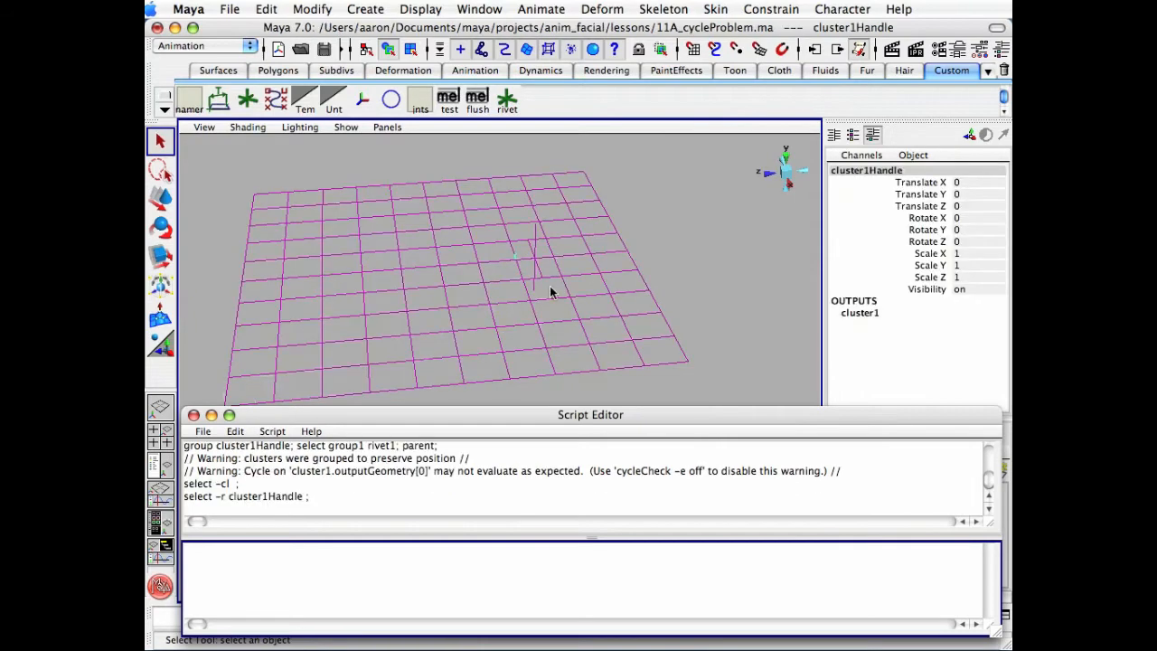
pyautogui.press('w')
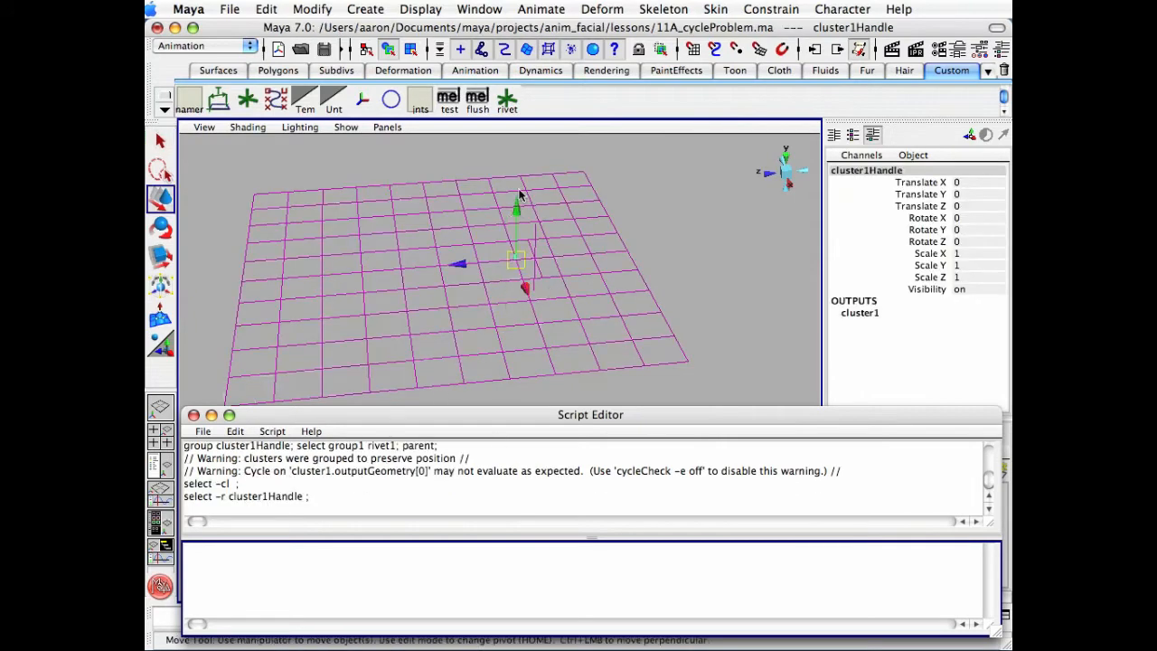
pyautogui.moveTo(520, 194); pyautogui.dragTo(543, 248)
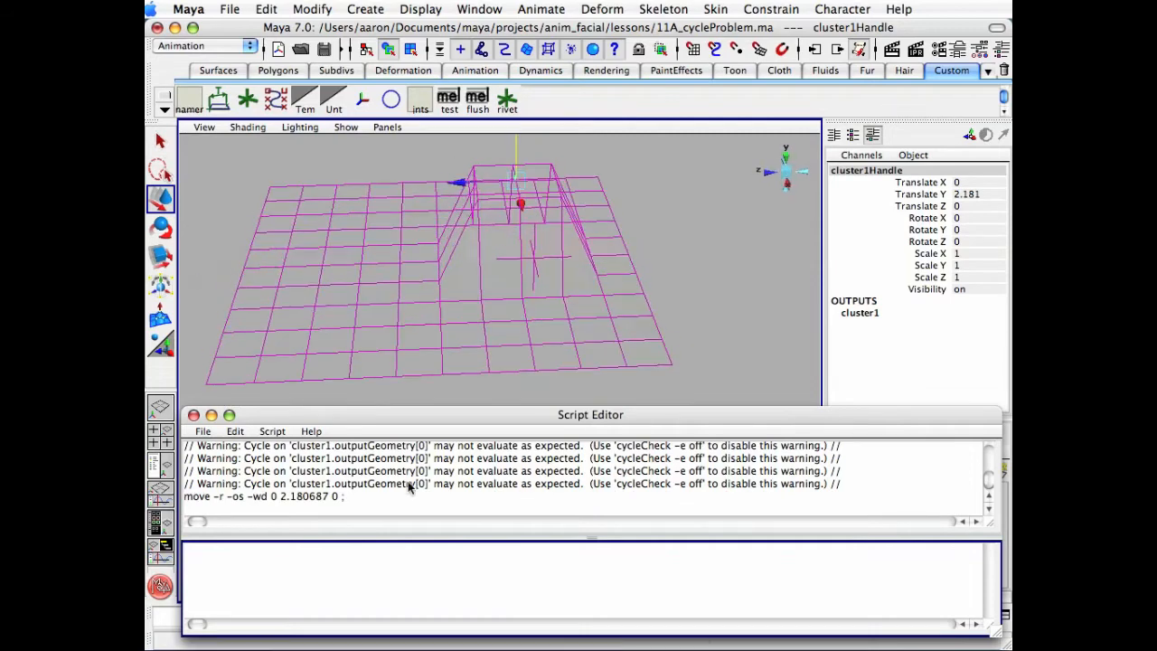
pyautogui.hotkey('ctrl', 'z')
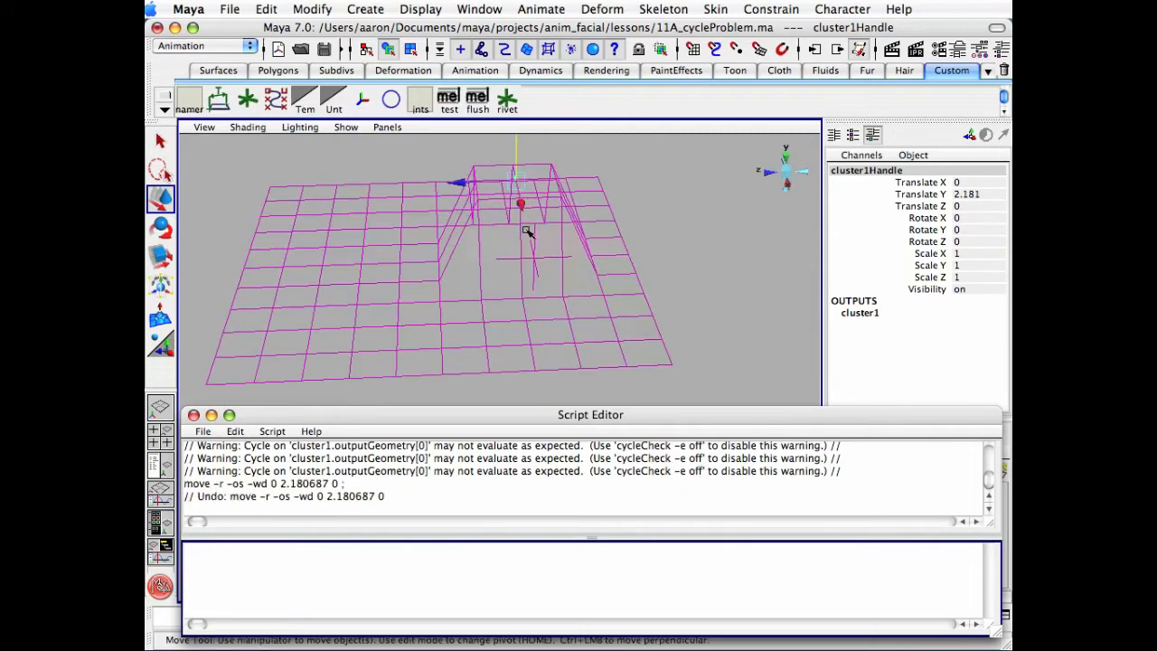
pyautogui.moveTo(517, 214); pyautogui.dragTo(518, 189)
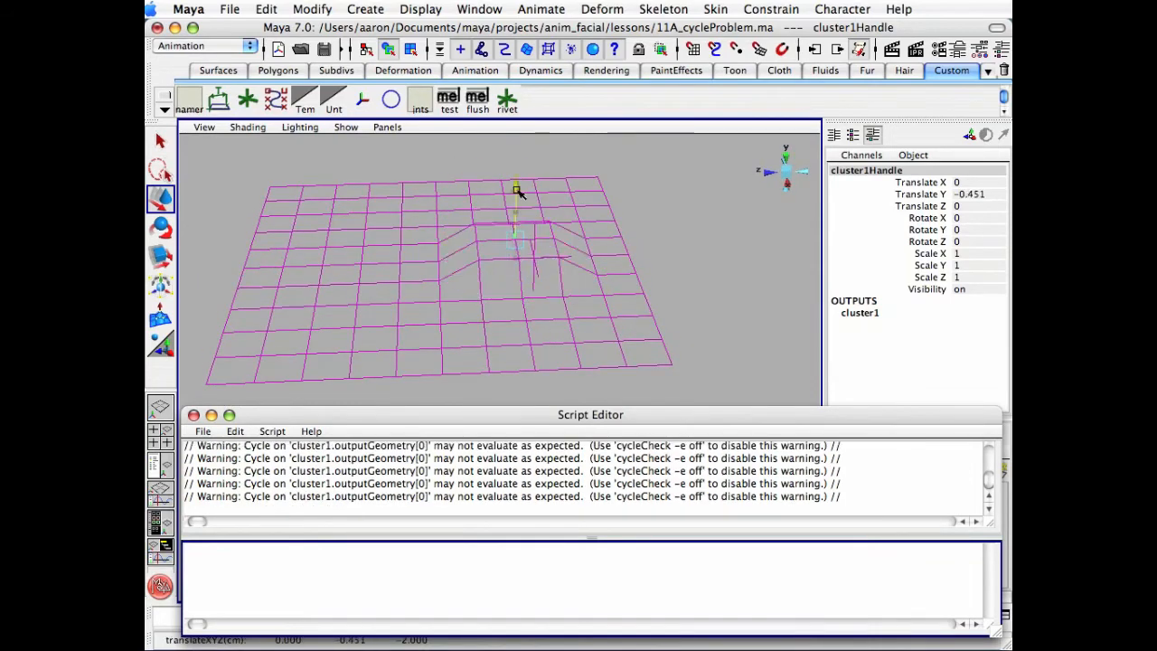
pyautogui.hotkey('ctrl', 'z')
pyautogui.click(677, 270)
pyautogui.keyDown('alt'); pyautogui.moveTo(677, 270); pyautogui.dragTo(607, 316); pyautogui.keyUp('alt')
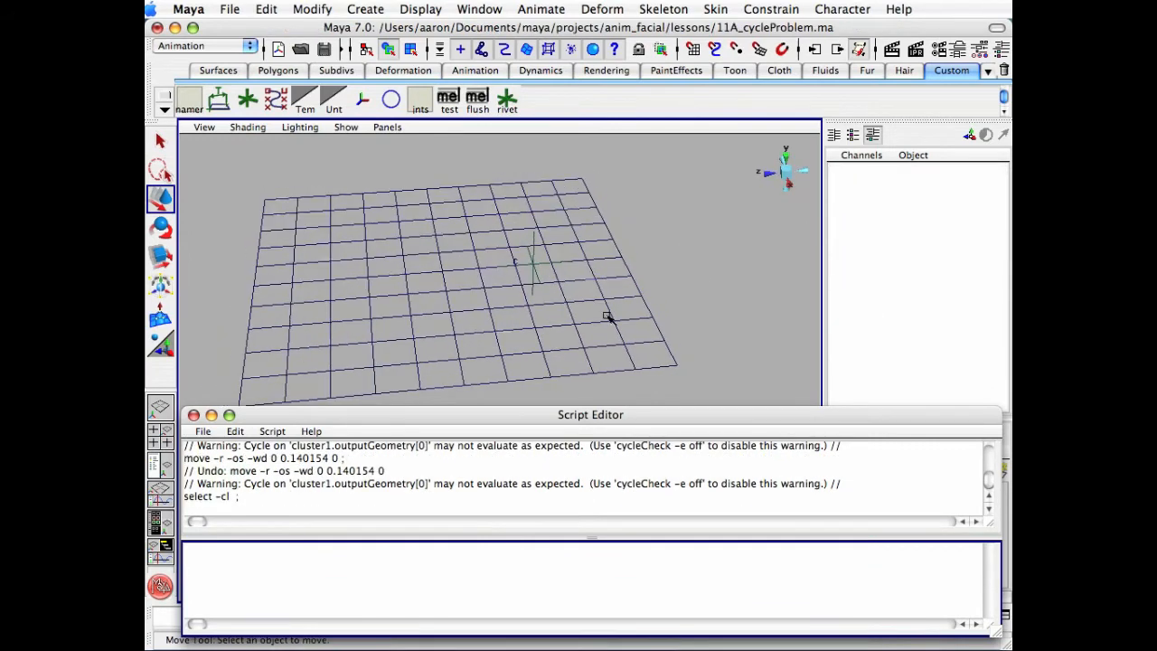
# With the cluster parented to the rivet, set the target_msh weight of base_msh's blends to 1 and deselect the mesh
pyautogui.click(585, 264)
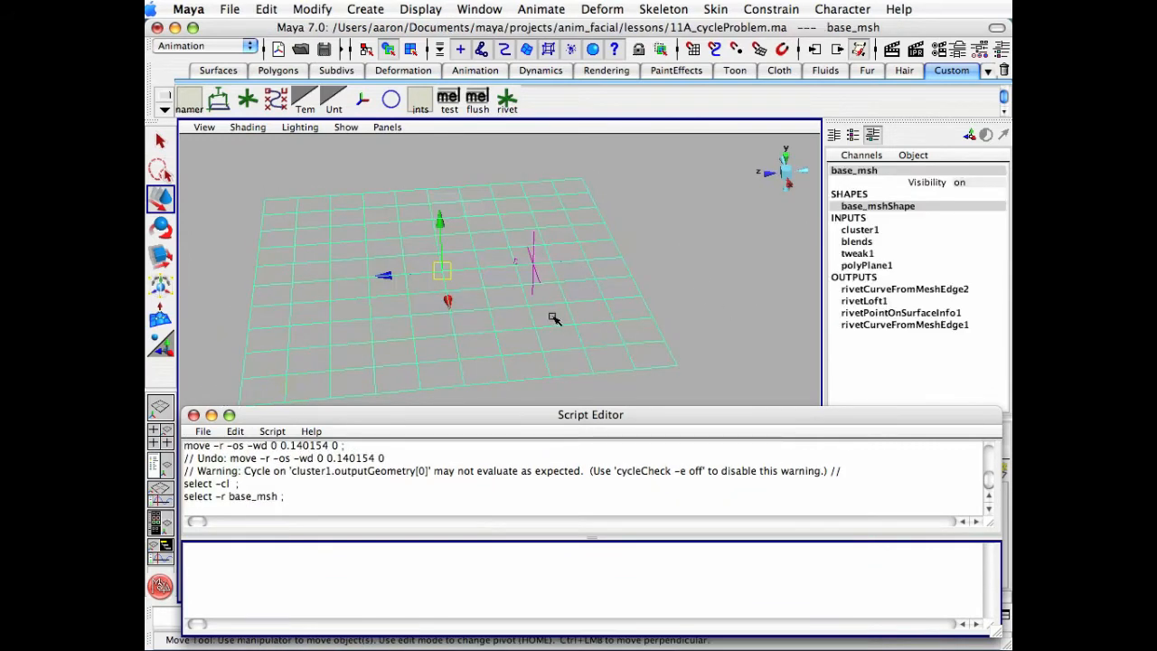
pyautogui.press('q')
pyautogui.click(856, 242)
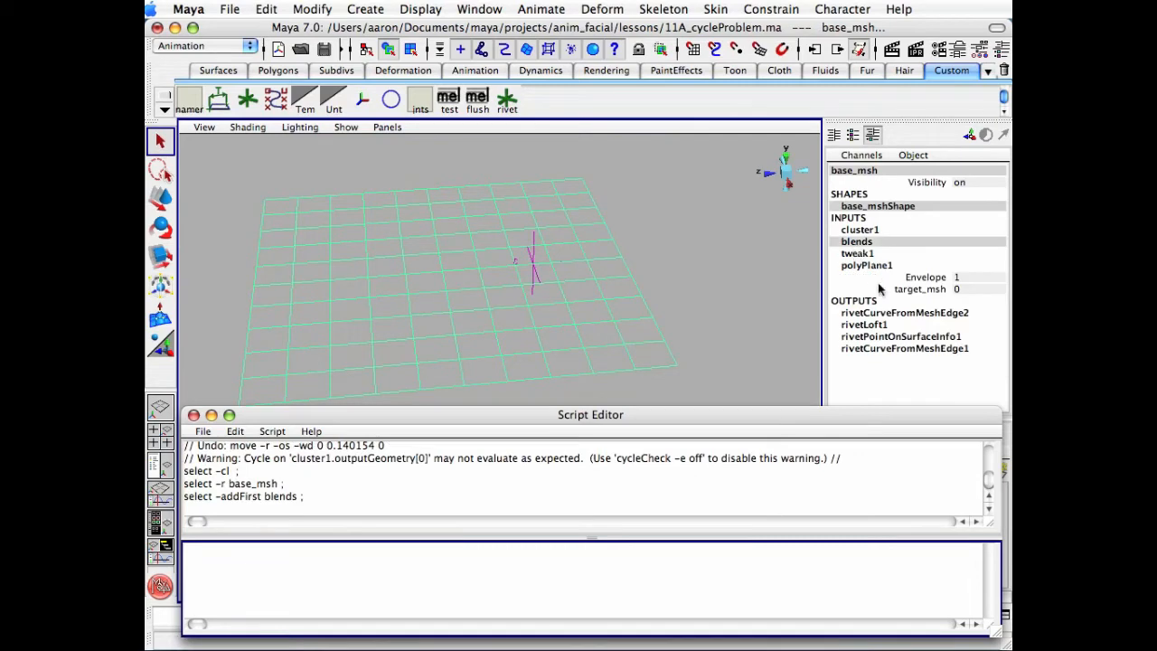
pyautogui.click(919, 289)
pyautogui.moveTo(680, 285); pyautogui.dragTo(703, 282, button='middle')
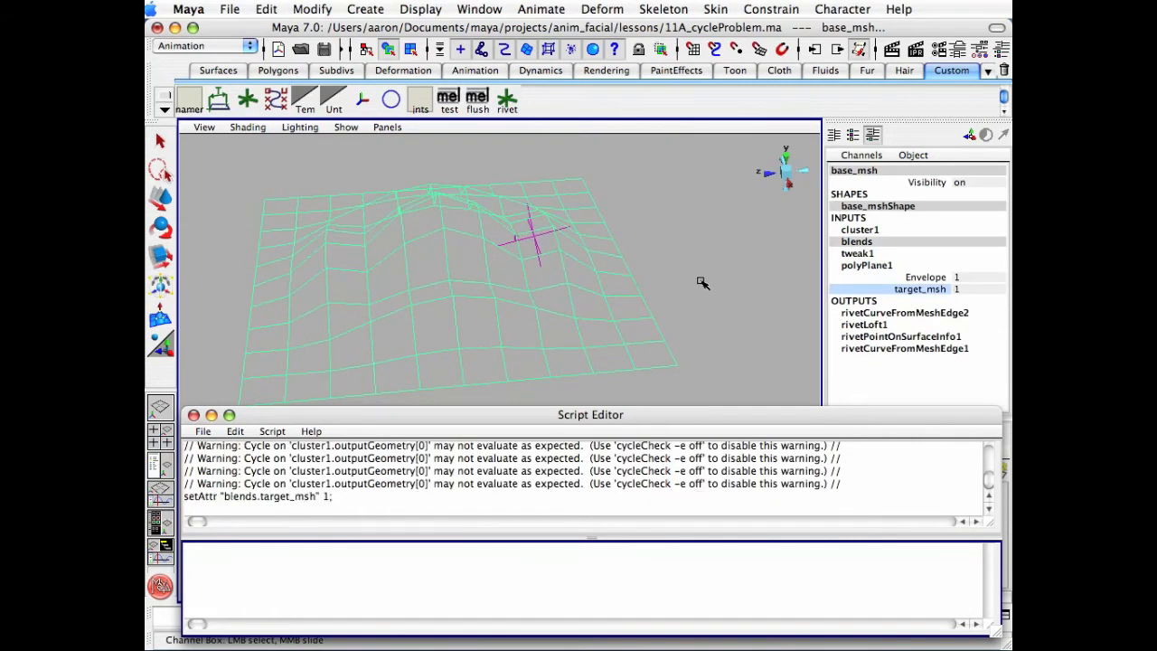
pyautogui.click(680, 283)
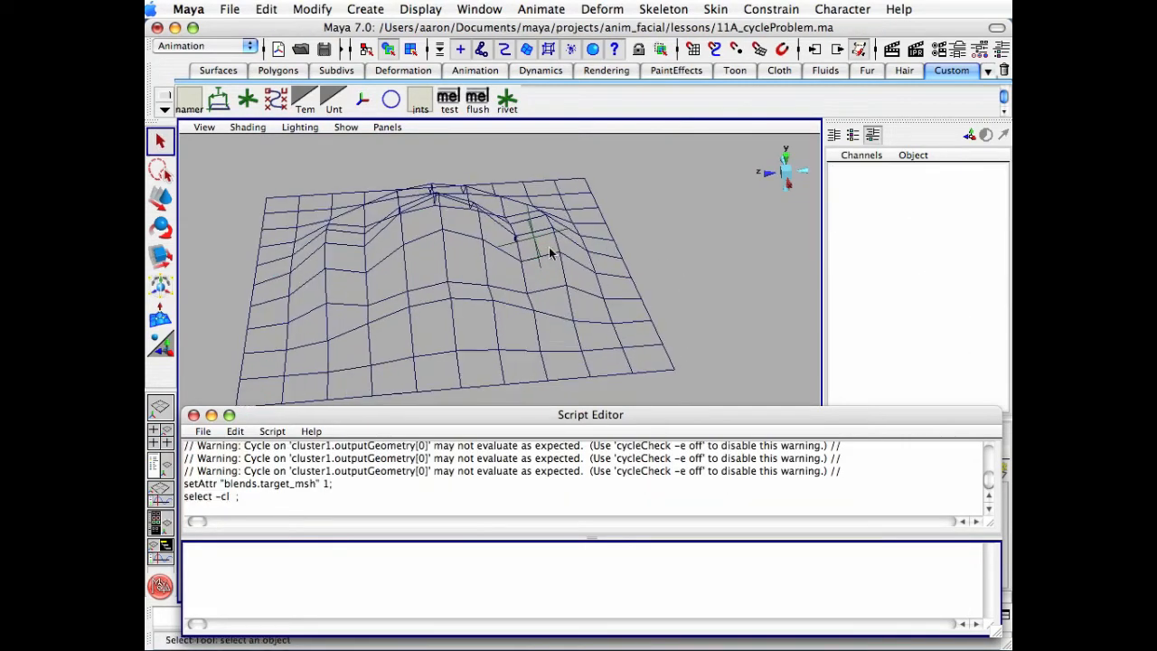
# Try raising cluster1Handle about 2.31 units in Y on the blended mesh and undo the move
pyautogui.click(519, 244)
pyautogui.click(516, 240)
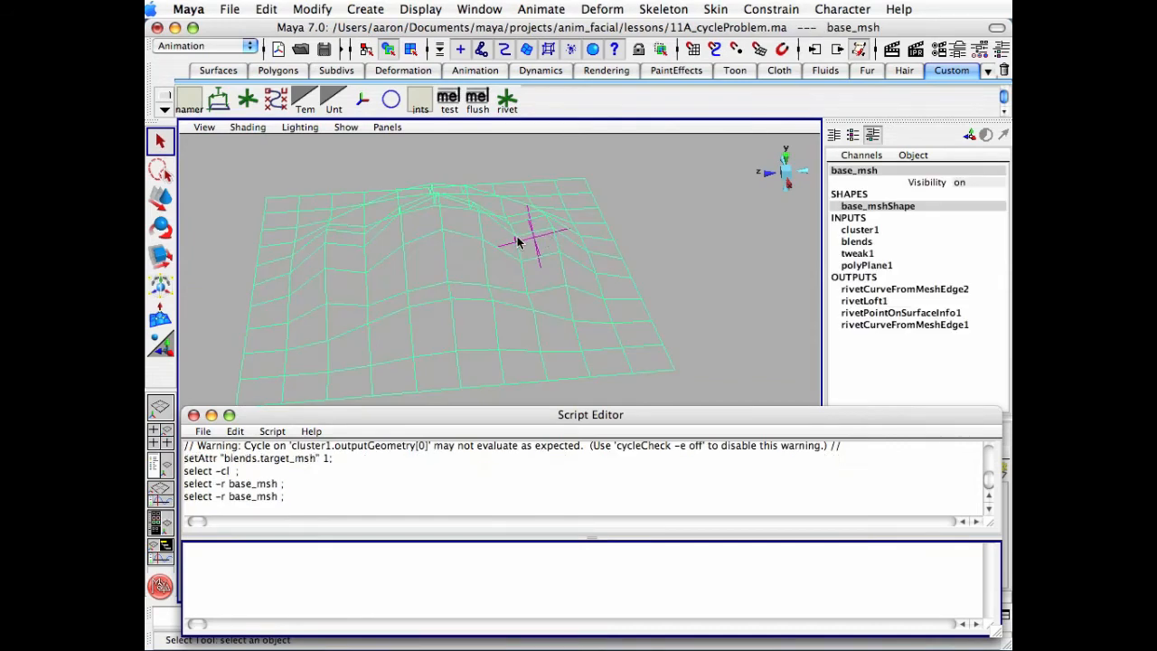
pyautogui.keyDown('alt'); pyautogui.moveTo(551, 239); pyautogui.dragTo(560, 262, button='middle'); pyautogui.keyUp('alt')
pyautogui.keyDown('alt'); pyautogui.moveTo(560, 263); pyautogui.dragTo(634, 250, button='right'); pyautogui.keyUp('alt')
pyautogui.keyDown('alt'); pyautogui.moveTo(634, 249); pyautogui.dragTo(562, 179); pyautogui.keyUp('alt')
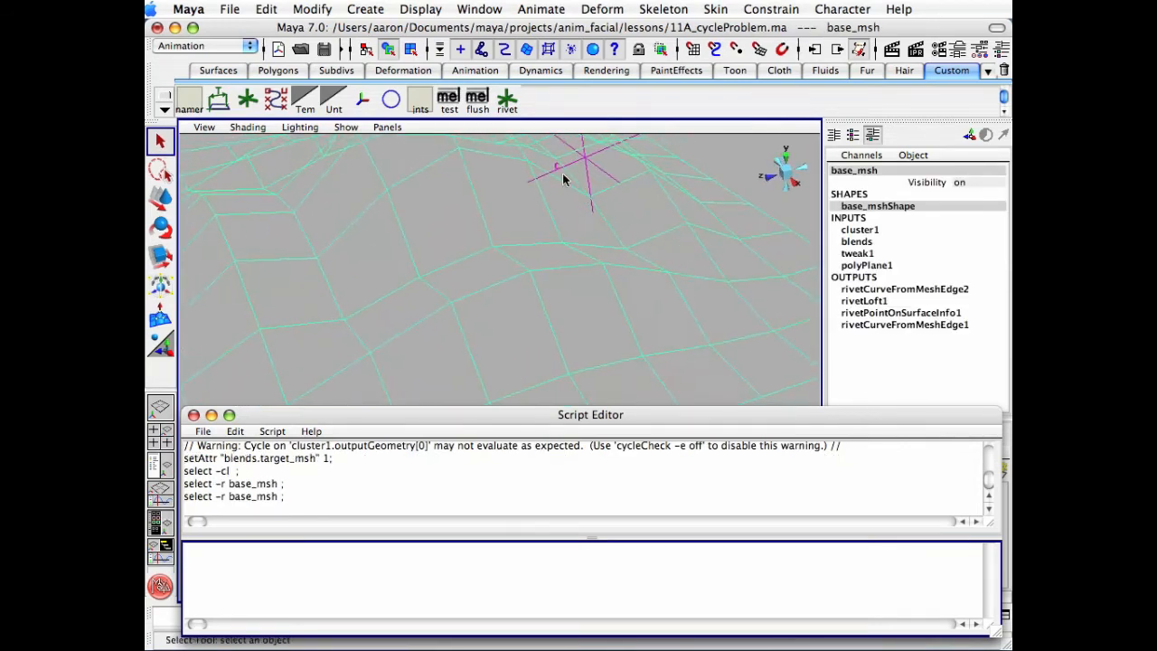
pyautogui.click(558, 173)
pyautogui.keyDown('alt'); pyautogui.moveTo(558, 173); pyautogui.dragTo(446, 227, button='right'); pyautogui.keyUp('alt')
pyautogui.keyDown('alt'); pyautogui.moveTo(446, 227); pyautogui.dragTo(550, 193); pyautogui.keyUp('alt')
pyautogui.press('w')
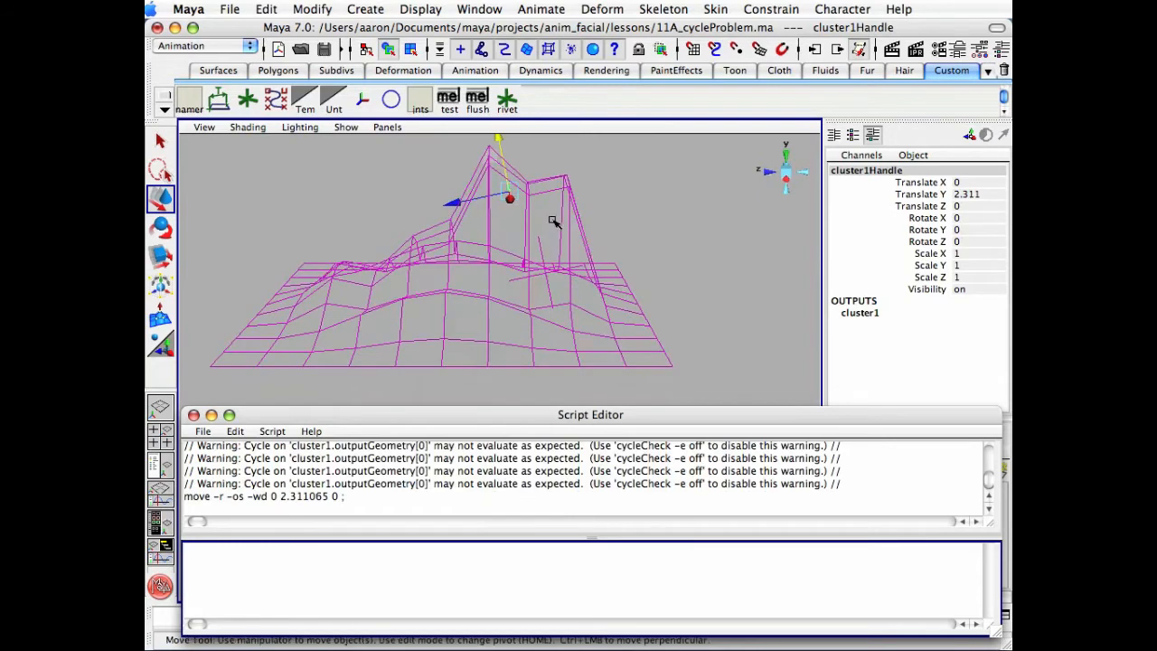
pyautogui.press('z')
# Display the scene shaded, try raising cluster1Handle about 2.11 units in Y, and undo the move
pyautogui.press('5')
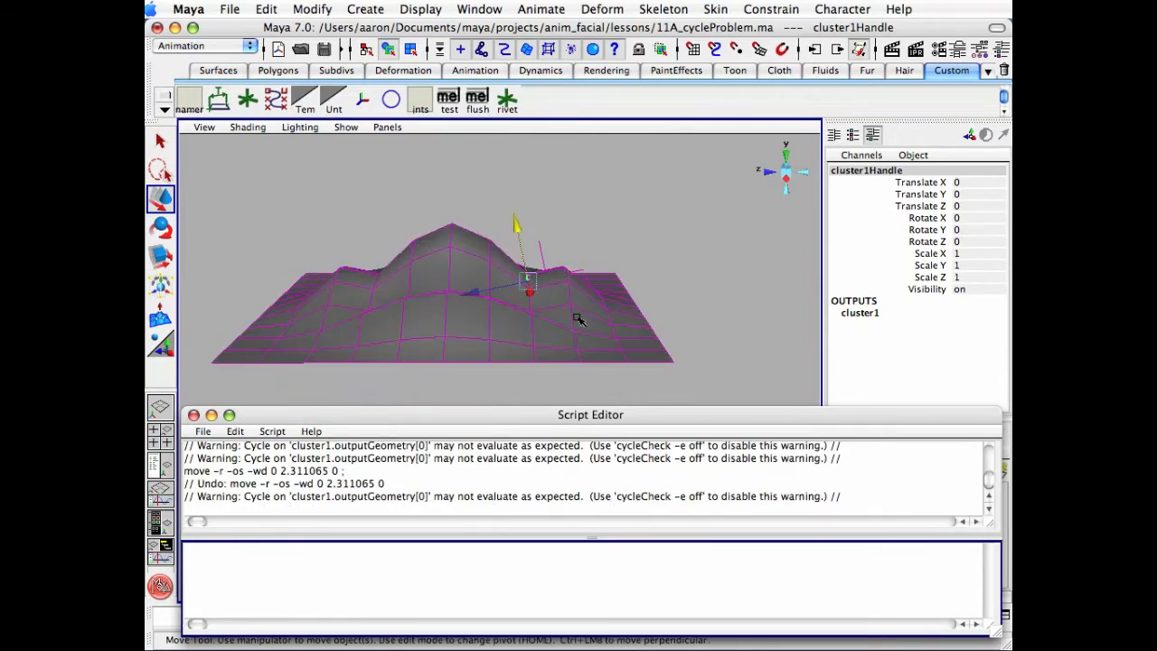
pyautogui.moveTo(517, 227); pyautogui.dragTo(489, 156)
pyautogui.press('z')
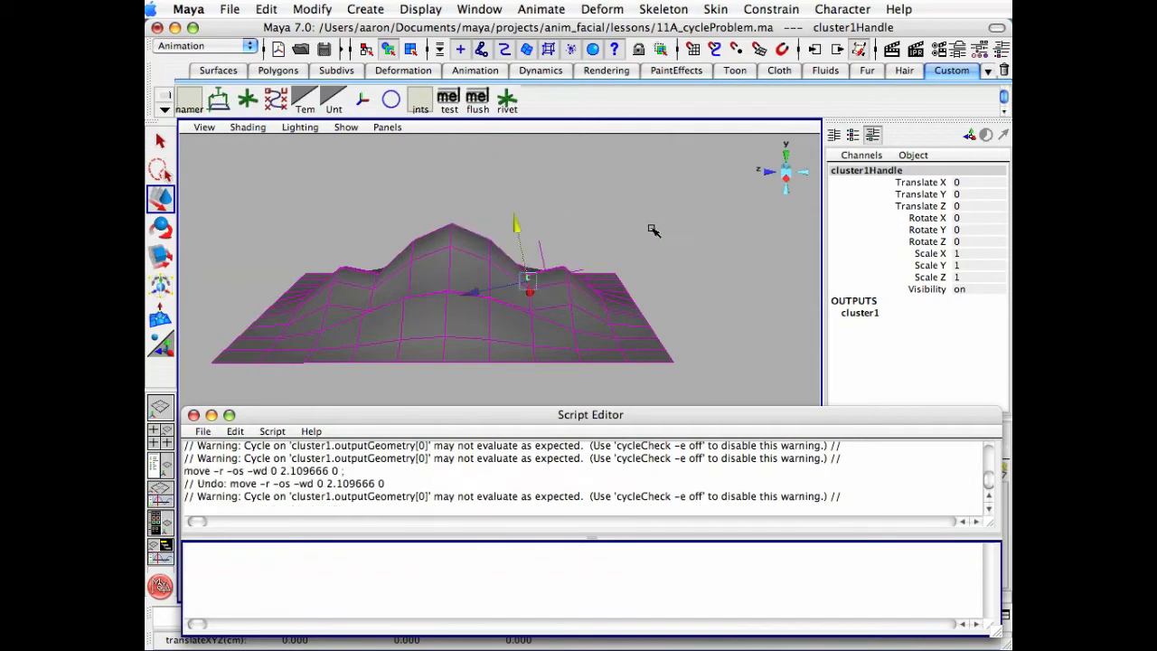
# Turn off the Relative option of cluster1 in the Attribute Editor and close the editor
pyautogui.keyDown('alt'); pyautogui.moveTo(655, 231); pyautogui.dragTo(623, 322); pyautogui.keyUp('alt')
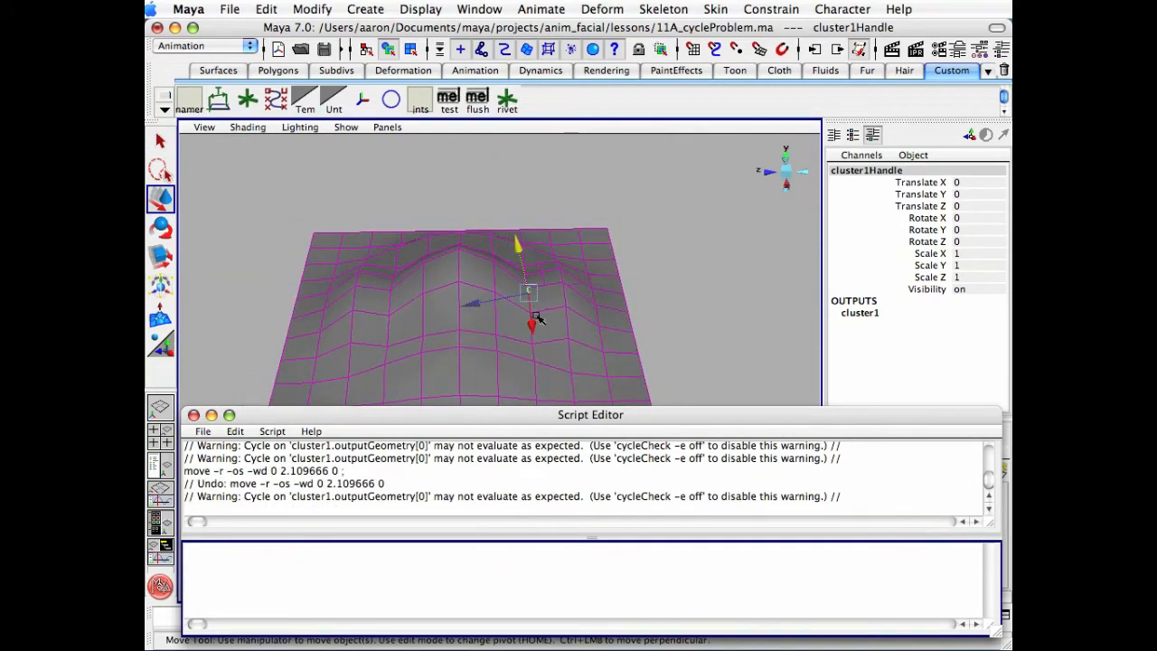
pyautogui.keyDown('alt'); pyautogui.moveTo(538, 318); pyautogui.dragTo(552, 281); pyautogui.keyUp('alt')
pyautogui.hotkey('ctrl', 'a')
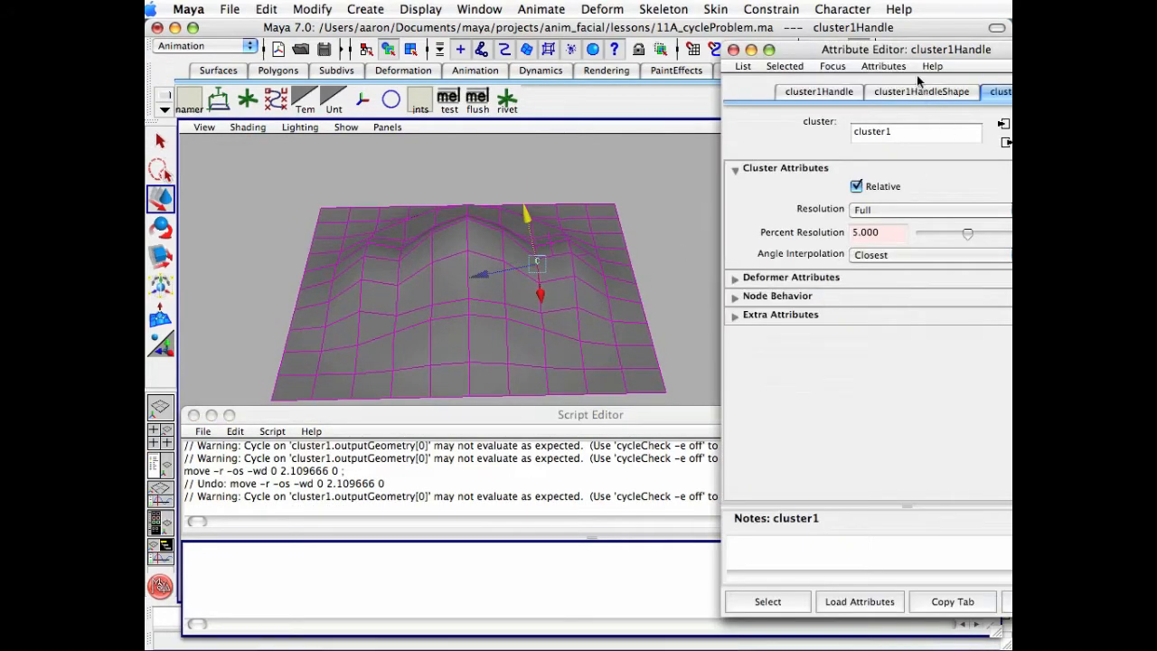
pyautogui.moveTo(918, 55); pyautogui.dragTo(807, 59)
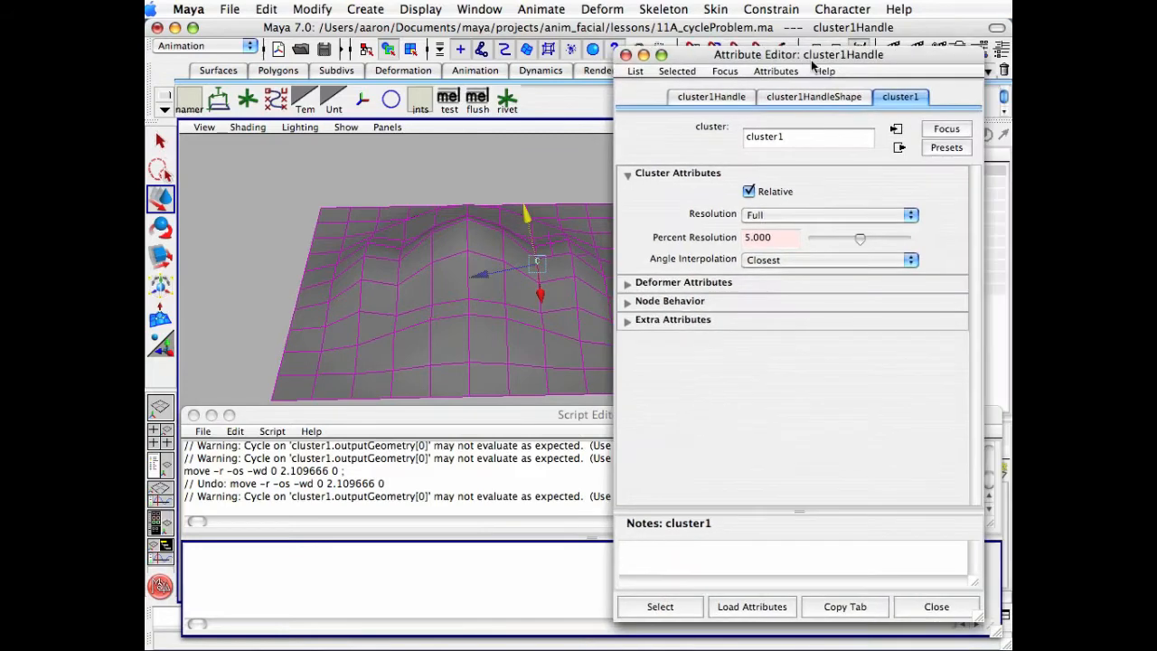
pyautogui.click(744, 192)
pyautogui.click(940, 613)
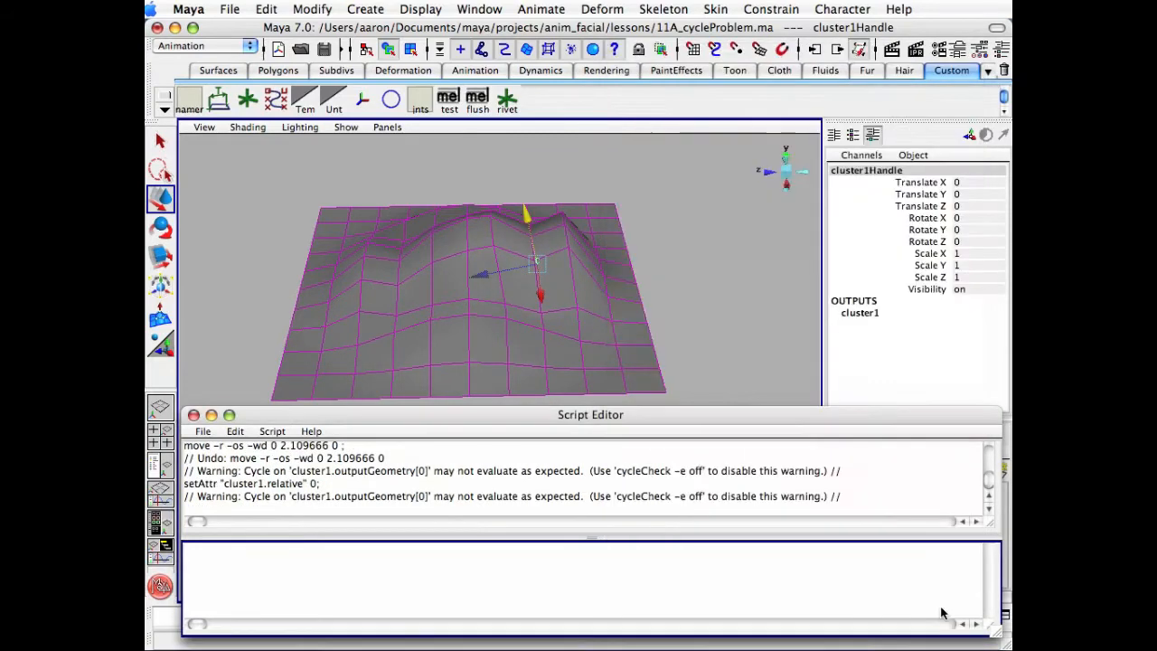
# Try raising the non-relative cluster1Handle about 2.38 units in Y, undo the move, and clear the selection
pyautogui.moveTo(606, 289)
pyautogui.keyDown('alt'); pyautogui.mouseDown()
pyautogui.moveTo(643, 349)
pyautogui.moveTo(612, 279)
pyautogui.mouseUp(); pyautogui.keyUp('alt')
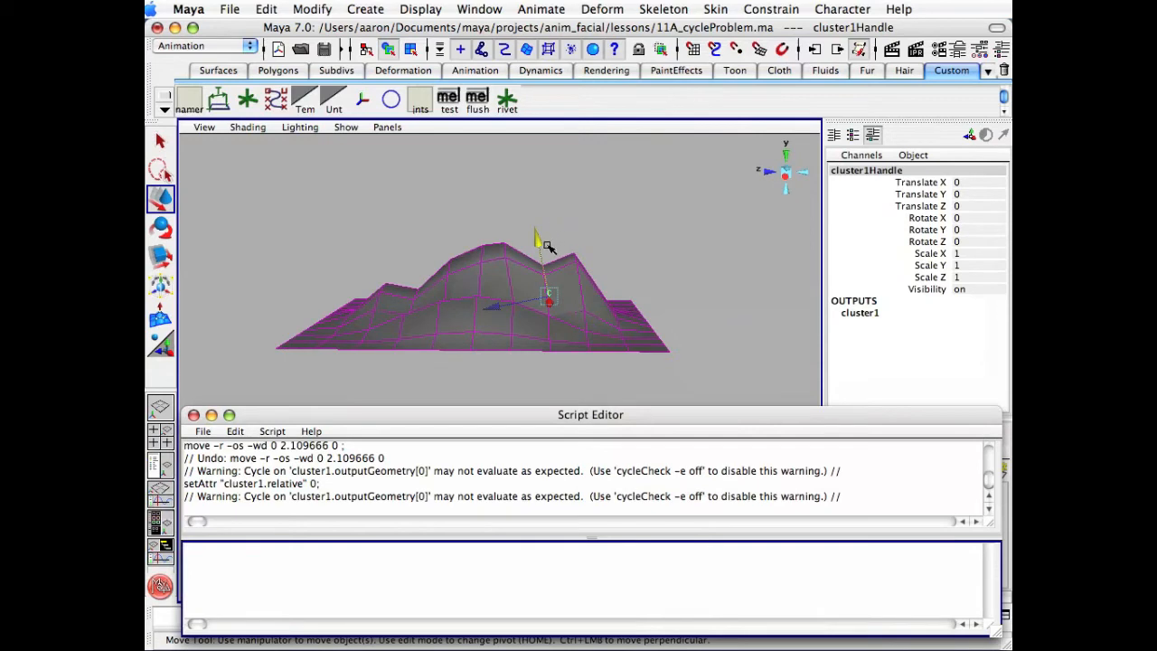
pyautogui.moveTo(545, 245); pyautogui.dragTo(516, 154)
pyautogui.press('z')
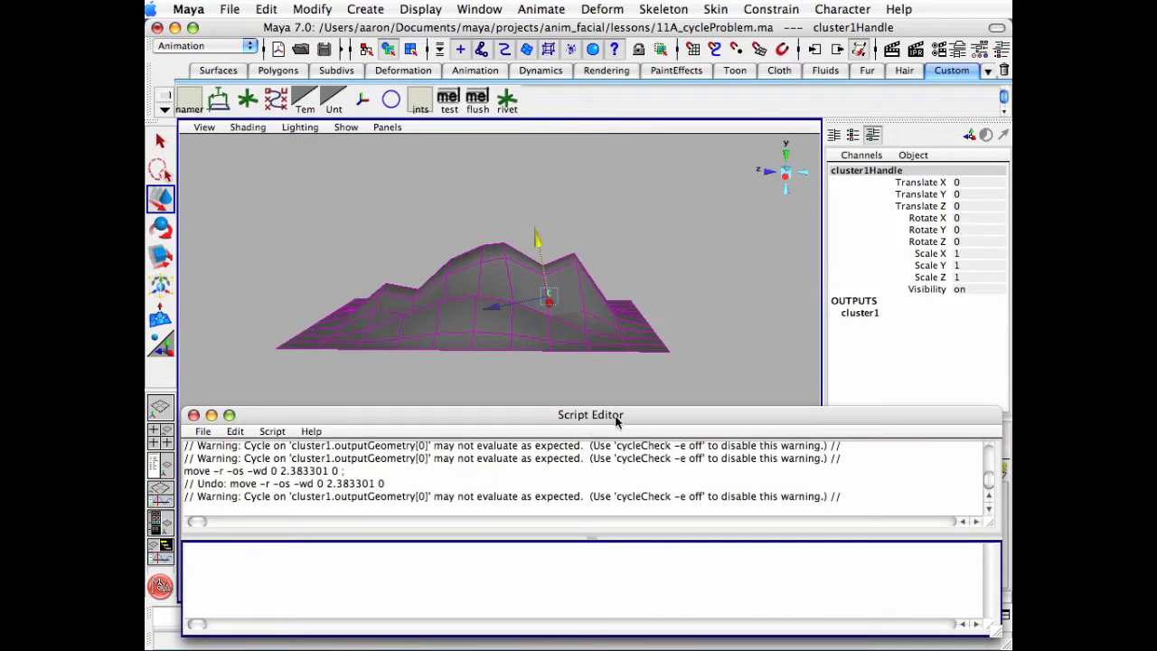
pyautogui.click(667, 325)
# Lower the target_msh weight of base_msh's blends input and return it to 1 to compare the cluster's effect
pyautogui.click(630, 342)
pyautogui.keyDown('alt'); pyautogui.moveTo(658, 258); pyautogui.dragTo(674, 315); pyautogui.keyUp('alt')
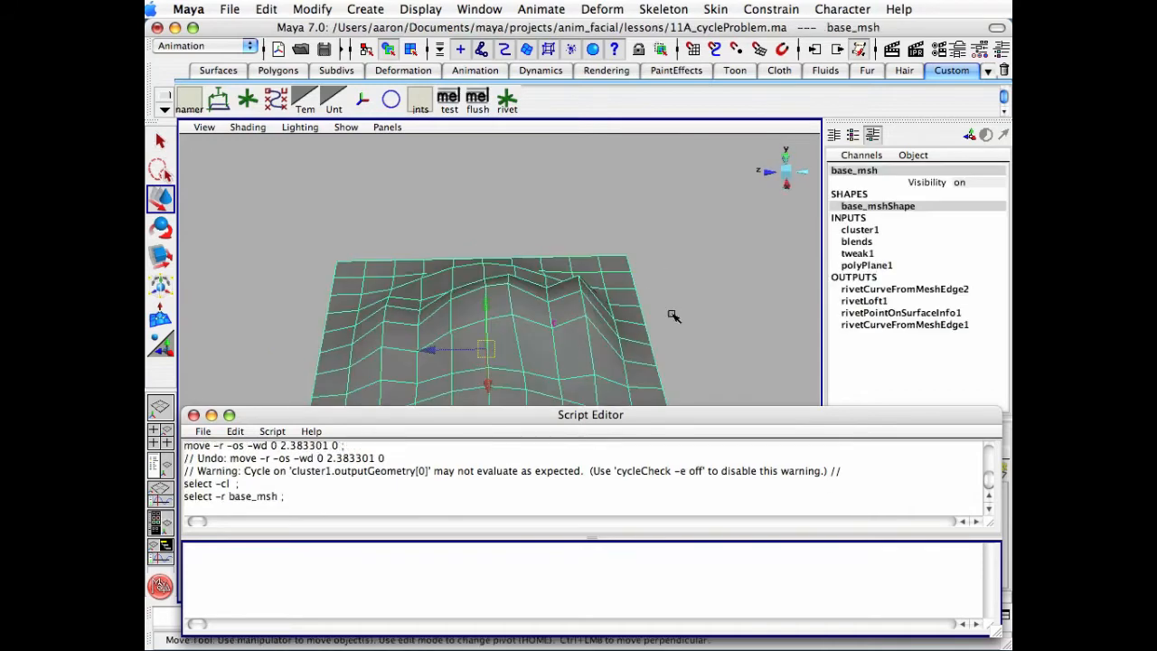
pyautogui.click(856, 241)
pyautogui.click(922, 277)
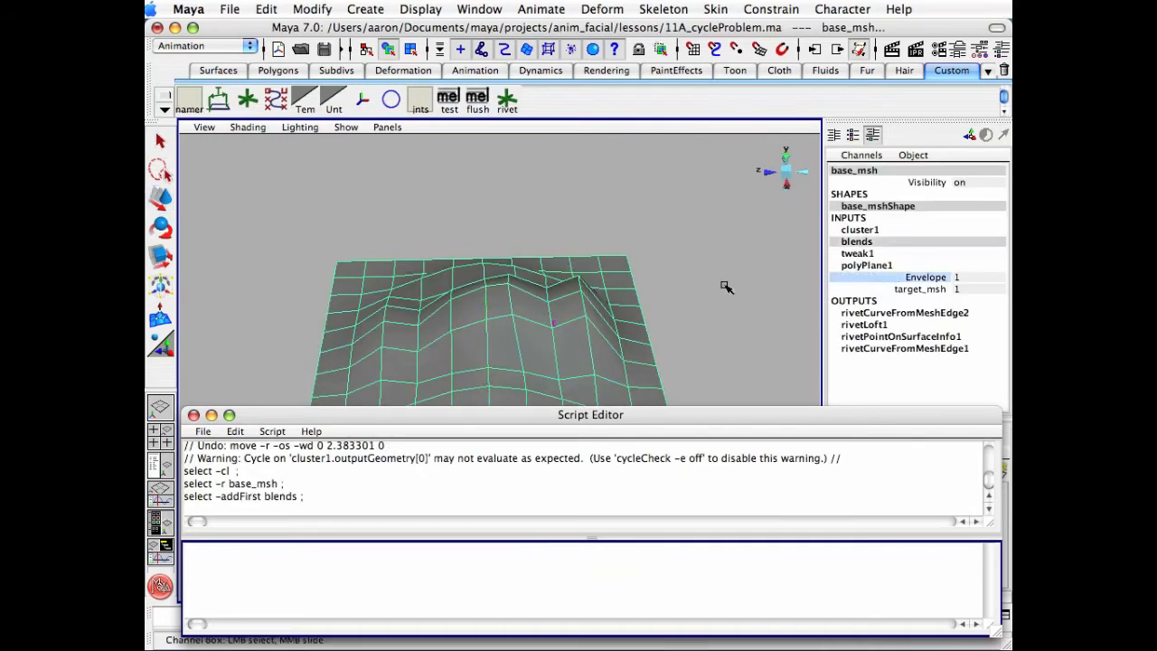
pyautogui.click(920, 288)
pyautogui.moveTo(645, 280); pyautogui.dragTo(623, 284, button='middle')
pyautogui.keyDown('alt'); pyautogui.moveTo(614, 264); pyautogui.dragTo(600, 237); pyautogui.keyUp('alt')
pyautogui.moveTo(630, 288); pyautogui.dragTo(651, 289, button='middle')
pyautogui.keyDown('alt'); pyautogui.moveTo(651, 289); pyautogui.dragTo(626, 284); pyautogui.keyUp('alt')
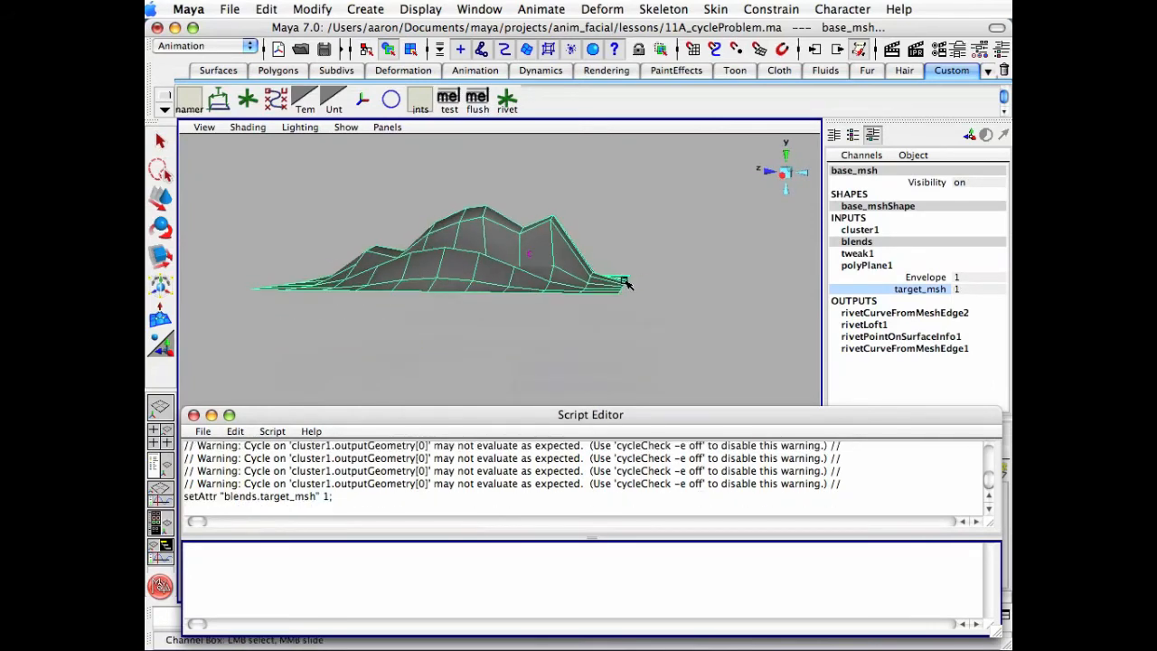
# Display the scene in wireframe and clear the selection
pyautogui.press('4')
pyautogui.keyDown('alt'); pyautogui.moveTo(615, 290); pyautogui.dragTo(632, 310, button='middle'); pyautogui.keyUp('alt')
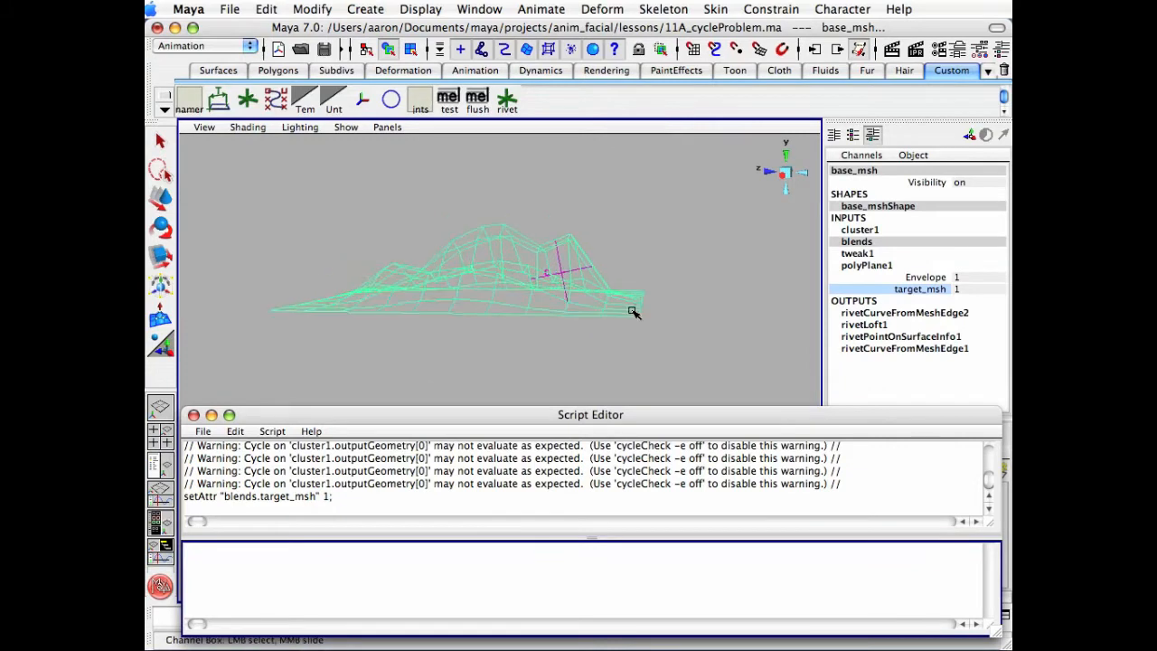
pyautogui.keyDown('alt'); pyautogui.moveTo(632, 309); pyautogui.dragTo(639, 310); pyautogui.keyUp('alt')
pyautogui.keyDown('alt'); pyautogui.moveTo(569, 272); pyautogui.dragTo(620, 269, button='right'); pyautogui.keyUp('alt')
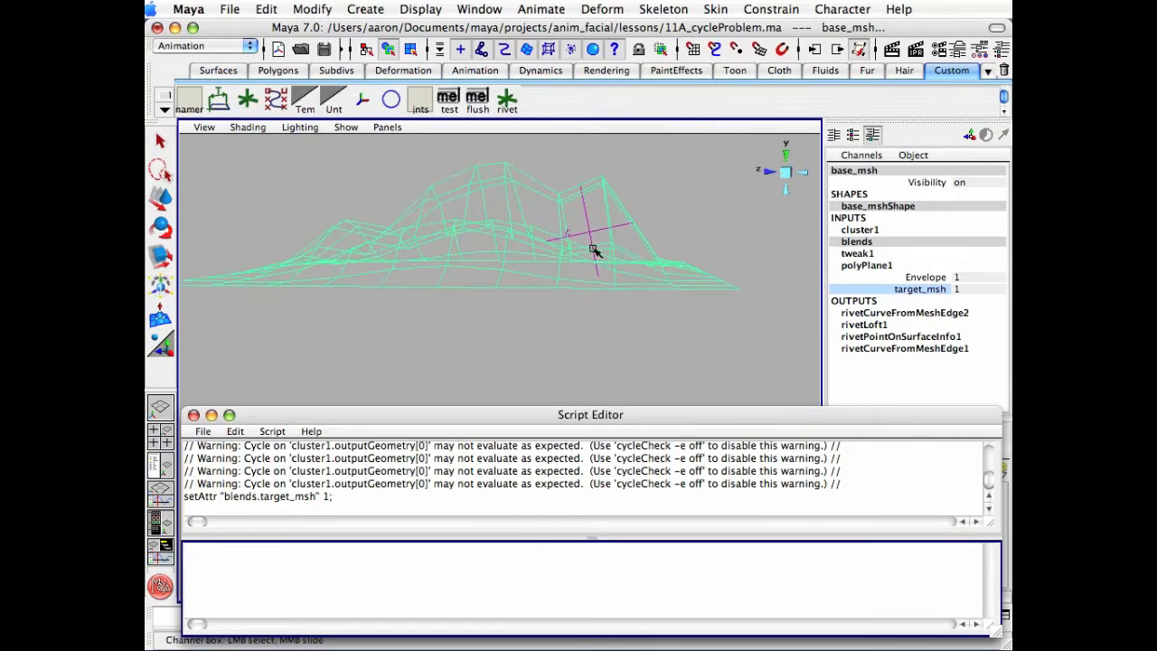
pyautogui.keyDown('alt'); pyautogui.moveTo(674, 246); pyautogui.dragTo(656, 260); pyautogui.keyUp('alt')
pyautogui.press('w')
pyautogui.click(666, 231)
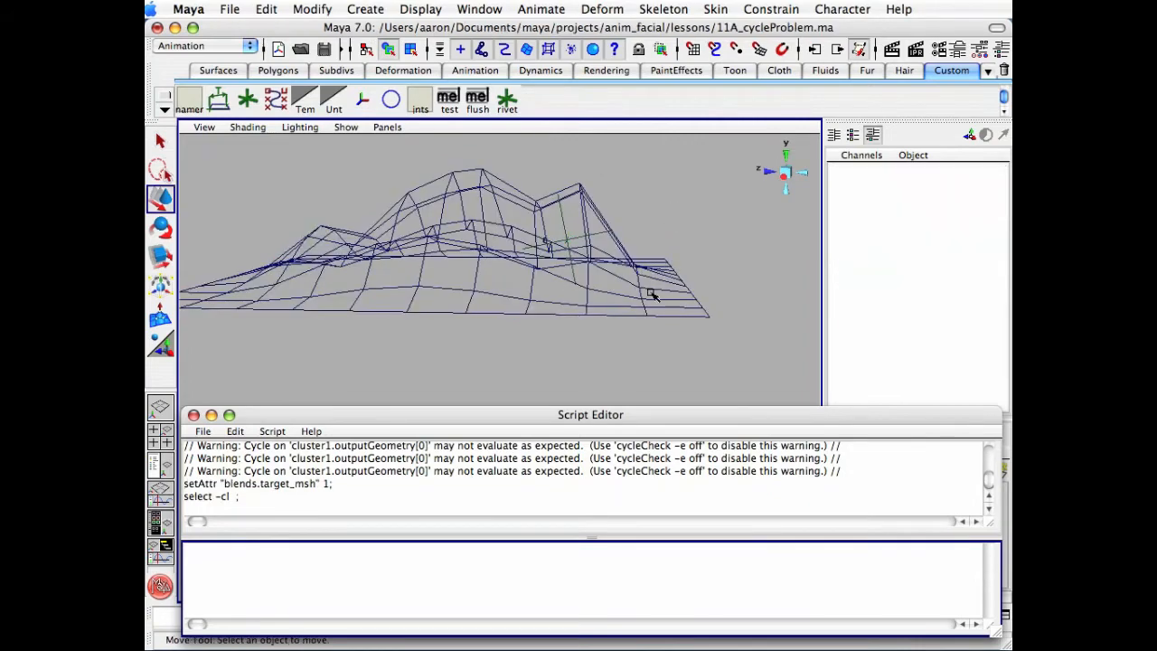
# Reorder the input operations of base_msh so the blends blend shape sits above cluster1, and close the list
pyautogui.click(642, 294)
pyautogui.press('q')
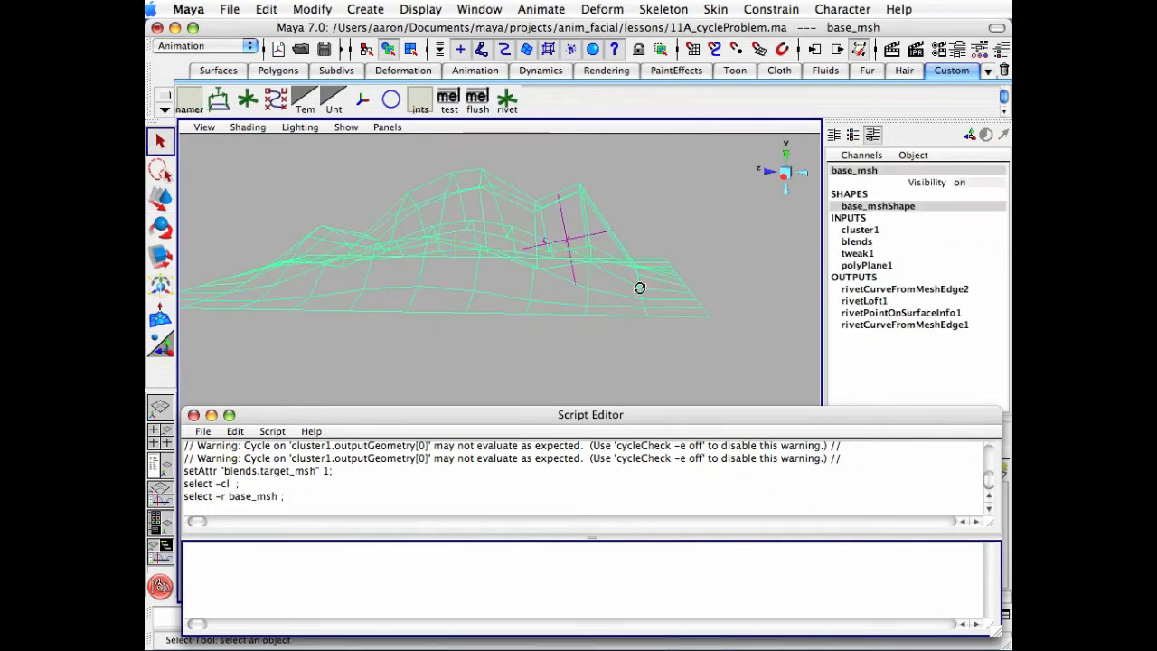
pyautogui.keyDown('alt'); pyautogui.moveTo(637, 285); pyautogui.dragTo(714, 262); pyautogui.keyUp('alt')
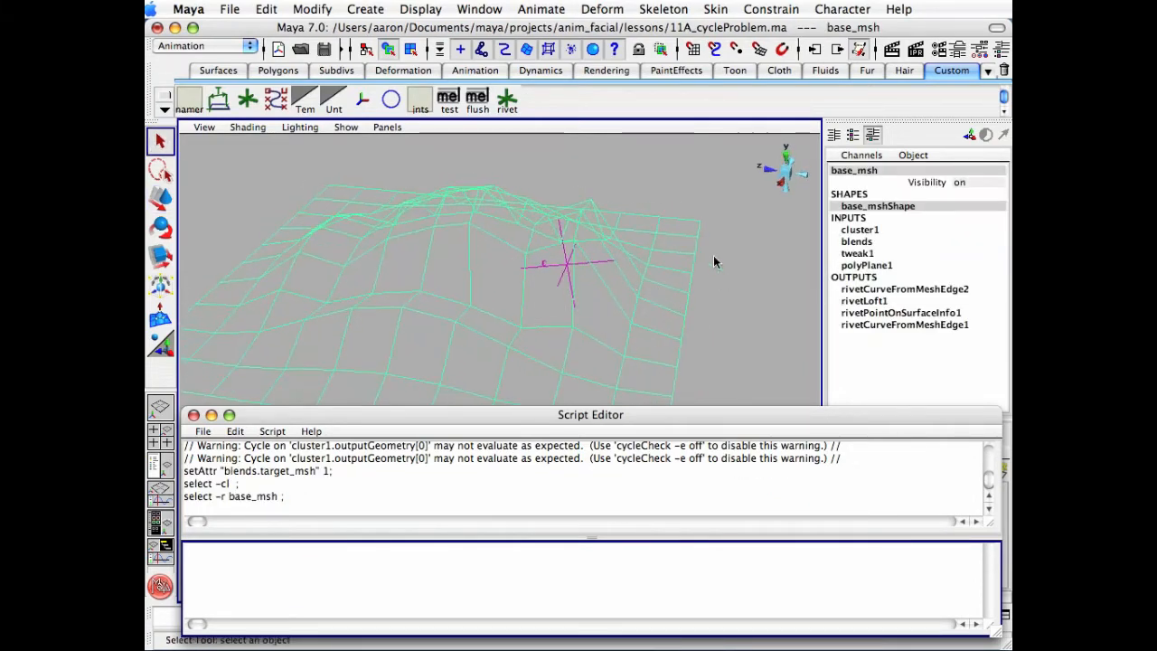
pyautogui.click(816, 49)
pyautogui.click(869, 164)
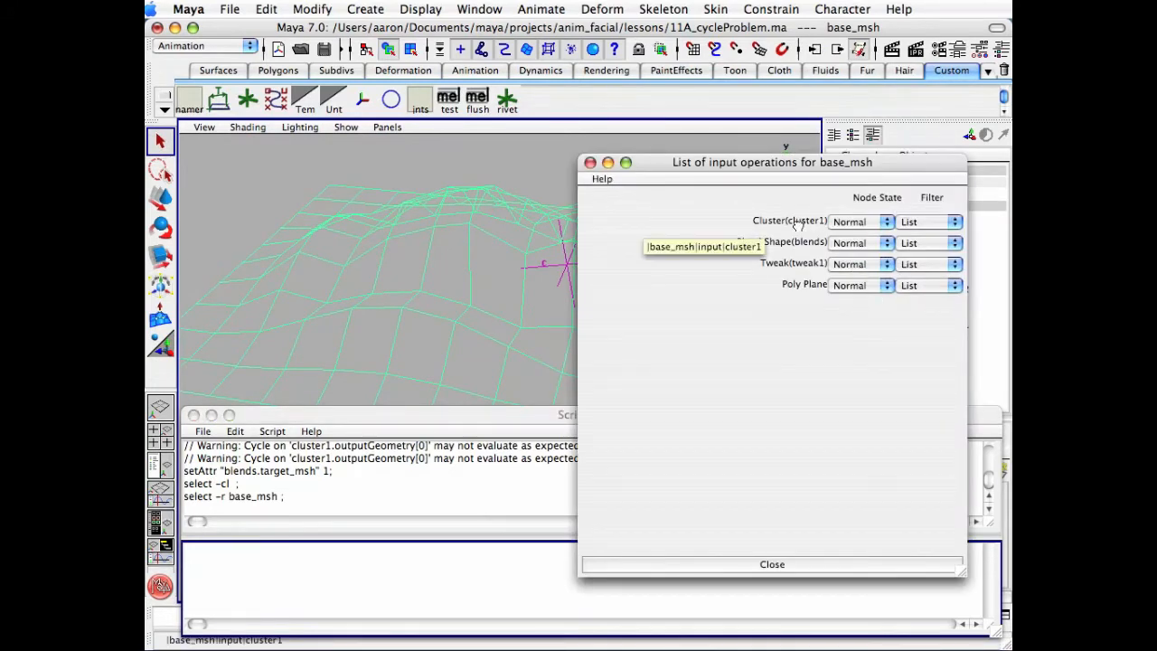
pyautogui.moveTo(793, 242); pyautogui.dragTo(794, 246, button='middle')
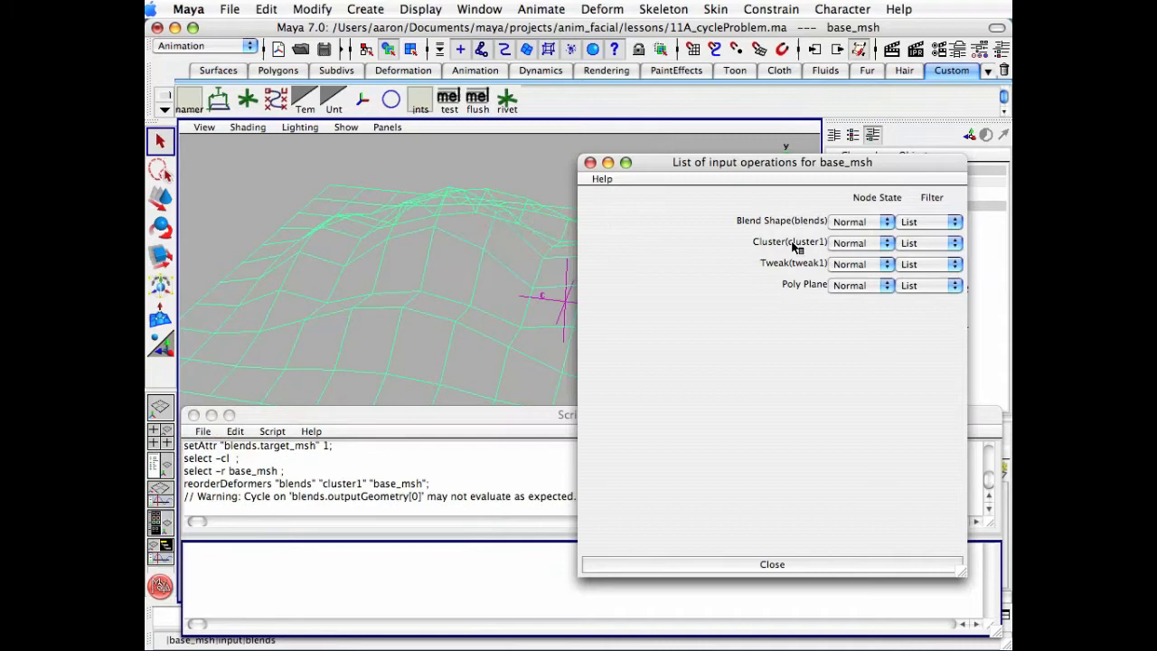
pyautogui.click(589, 164)
# Set the target_msh weight of base_msh's blends input to 0 to check the cluster with the new deformer order
pyautogui.moveTo(616, 215)
pyautogui.keyDown('alt'); pyautogui.mouseDown()
pyautogui.moveTo(640, 196)
pyautogui.moveTo(605, 200)
pyautogui.moveTo(623, 195)
pyautogui.mouseUp(); pyautogui.keyUp('alt')
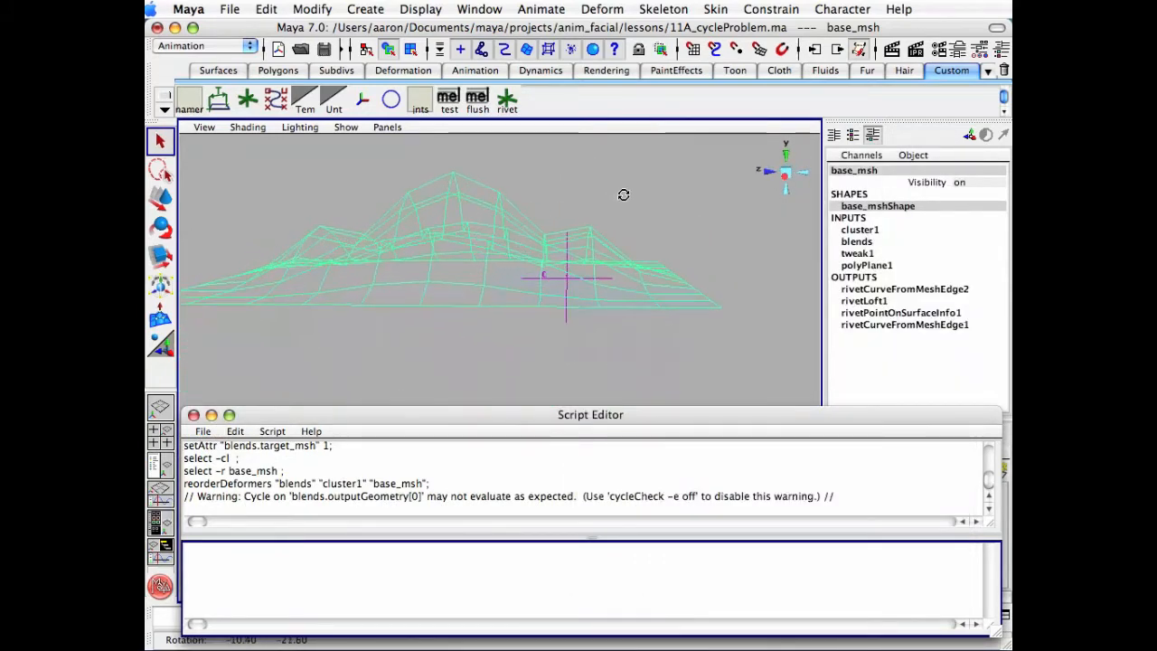
pyautogui.click(645, 230)
pyautogui.keyDown('alt'); pyautogui.moveTo(642, 232); pyautogui.dragTo(610, 306); pyautogui.keyUp('alt')
pyautogui.click(704, 309)
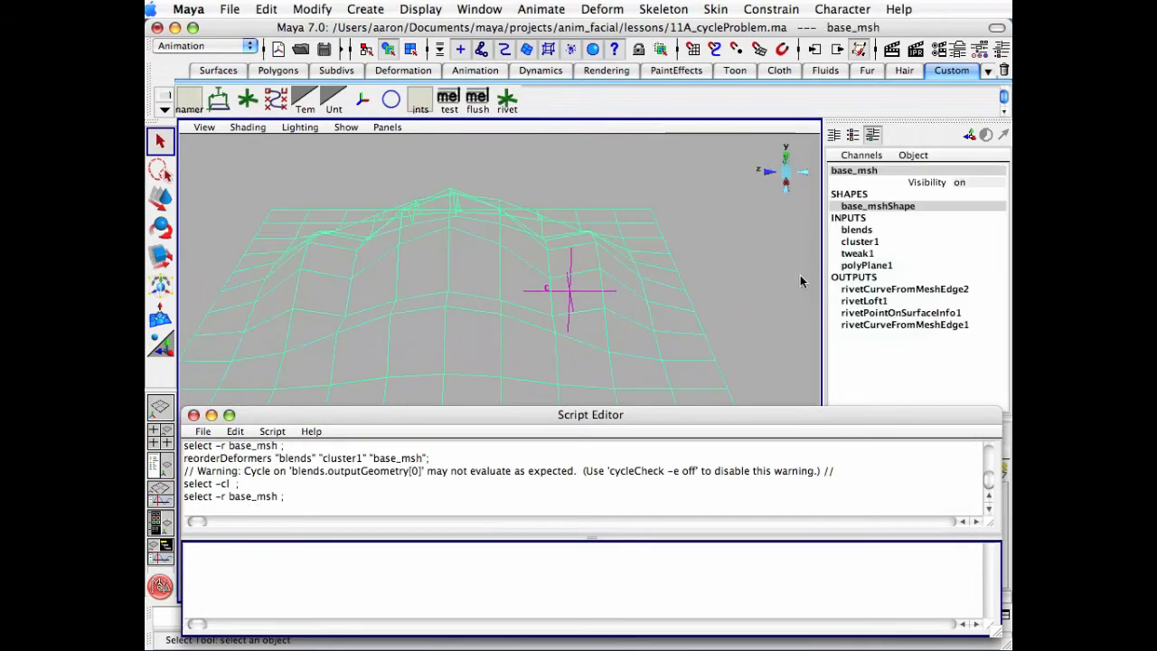
pyautogui.click(861, 242)
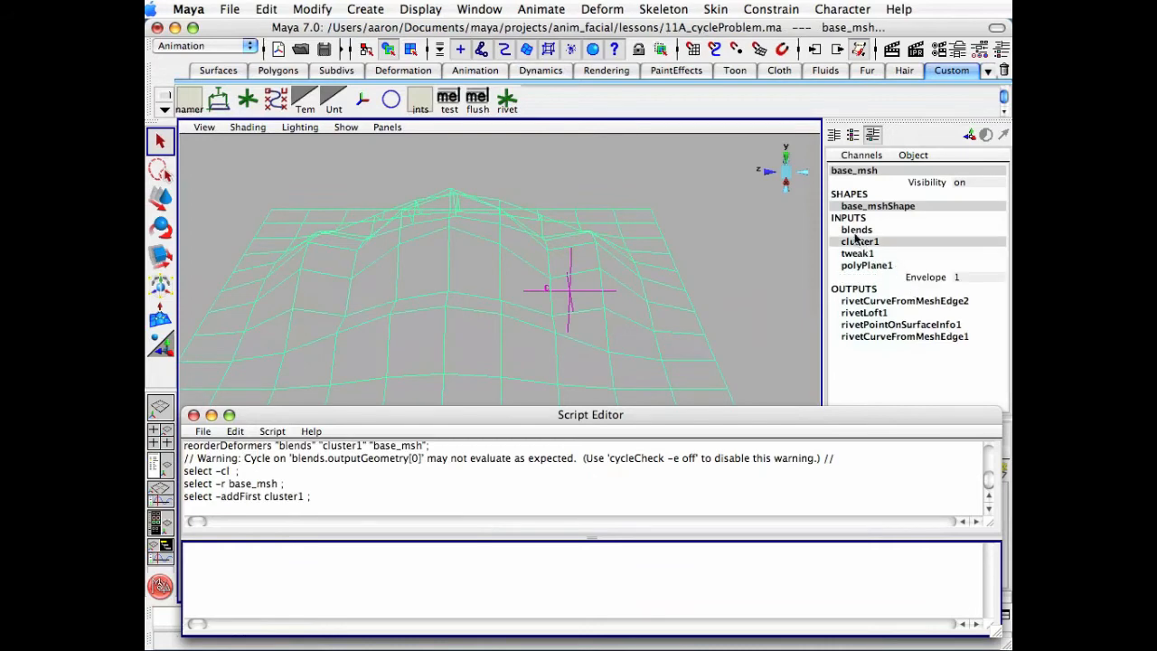
pyautogui.click(857, 230)
pyautogui.click(913, 289)
pyautogui.moveTo(687, 271); pyautogui.dragTo(631, 233, button='middle')
pyautogui.keyDown('alt'); pyautogui.moveTo(631, 234); pyautogui.dragTo(644, 272); pyautogui.keyUp('alt')
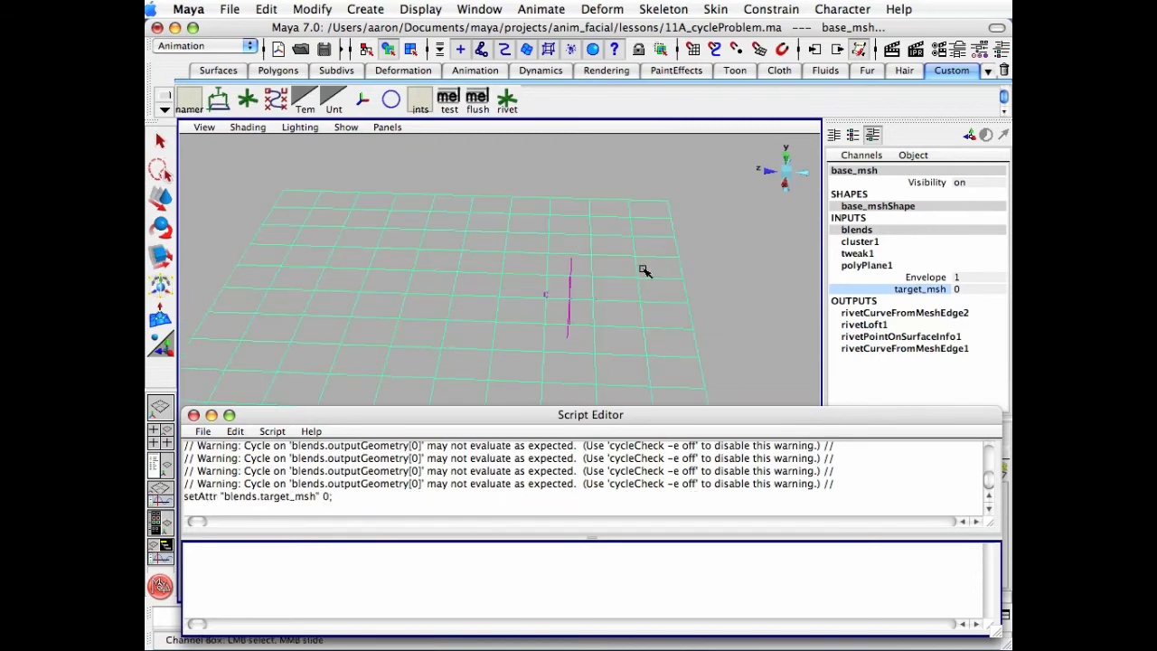
# Move cluster1 back above the blends blend shape in base_msh's list of input operations and close the list
pyautogui.press('q')
pyautogui.click(643, 271)
pyautogui.click(815, 49)
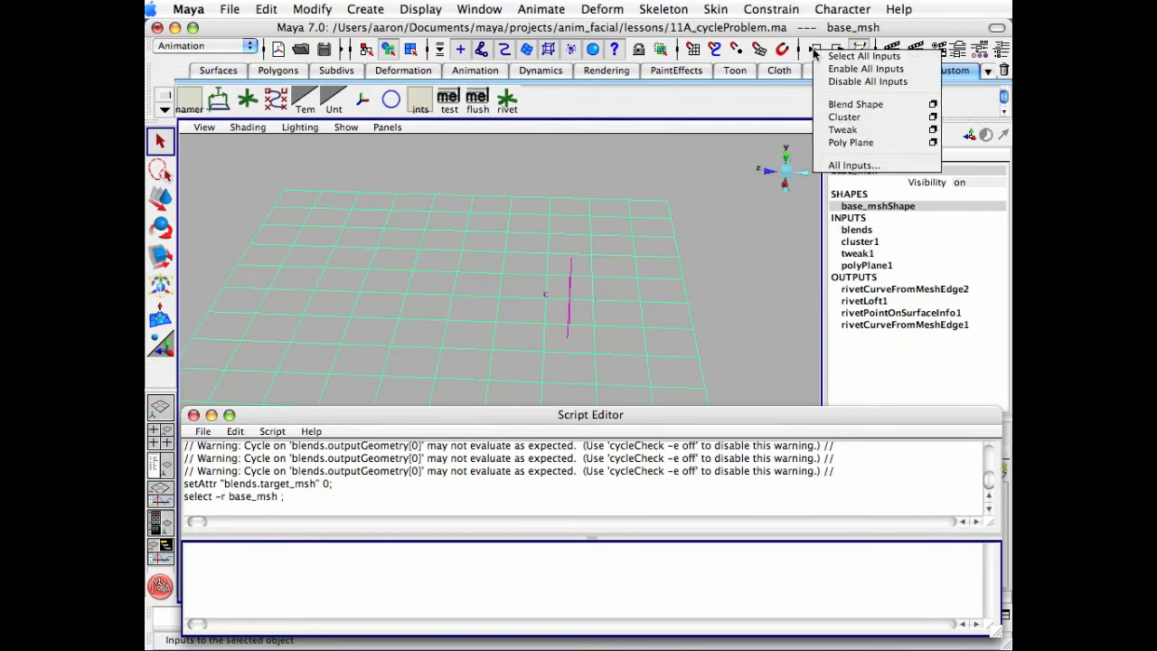
pyautogui.click(845, 166)
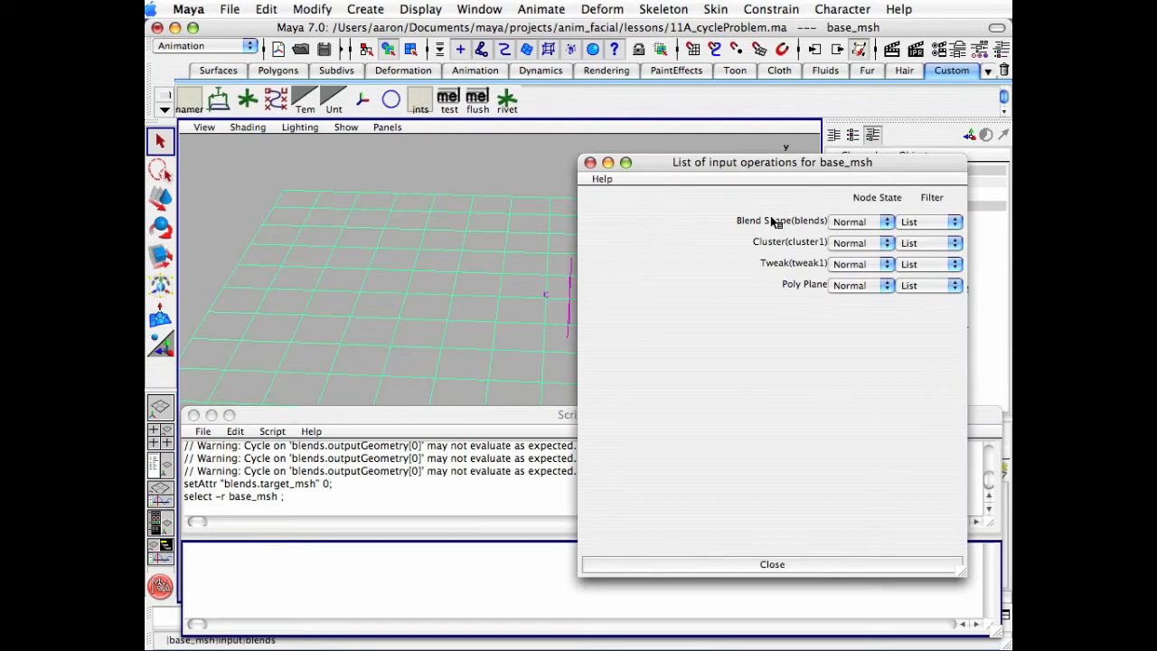
pyautogui.moveTo(770, 241); pyautogui.dragTo(779, 222, button='middle')
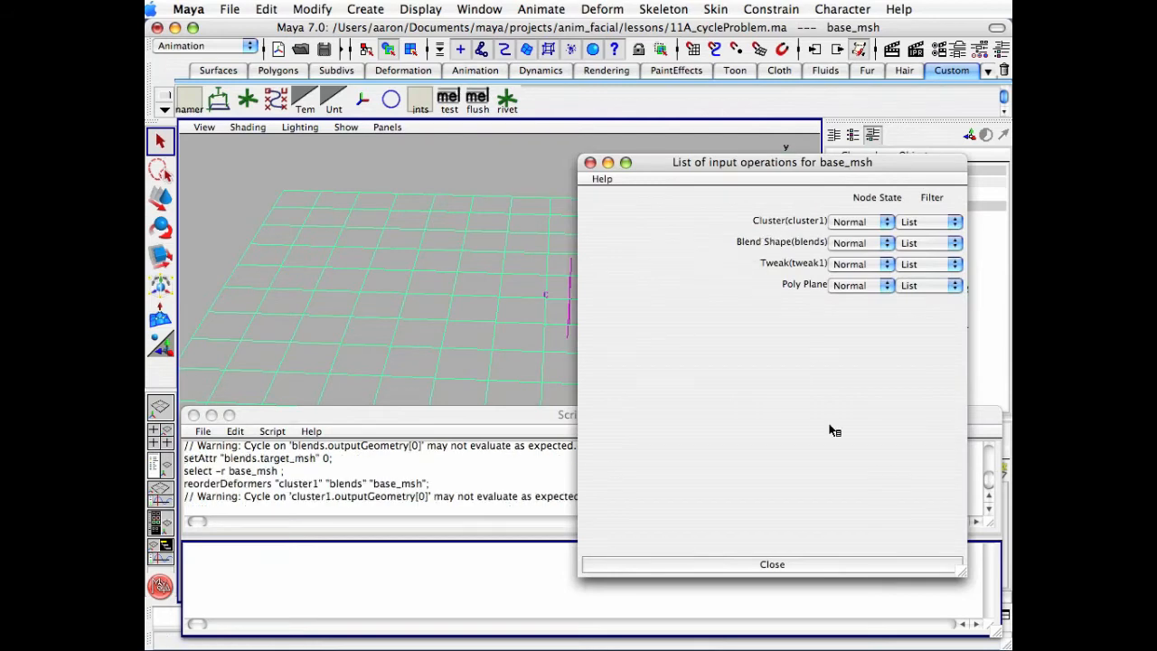
pyautogui.click(846, 562)
# Unparent cluster1Handle from group1 in the Hypergraph and delete the group1 node under rivet1
pyautogui.scroll(-4, 527, 290)
pyautogui.keyDown('alt'); pyautogui.moveTo(527, 290); pyautogui.dragTo(650, 246); pyautogui.keyUp('alt')
pyautogui.click(650, 246)
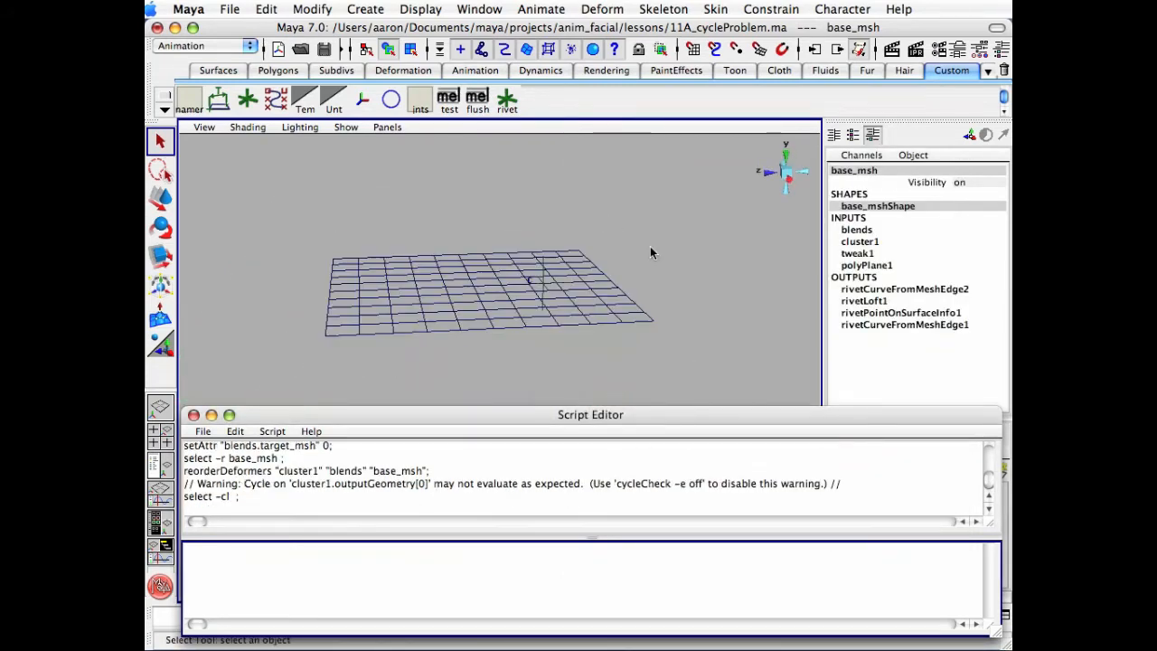
pyautogui.press('h')
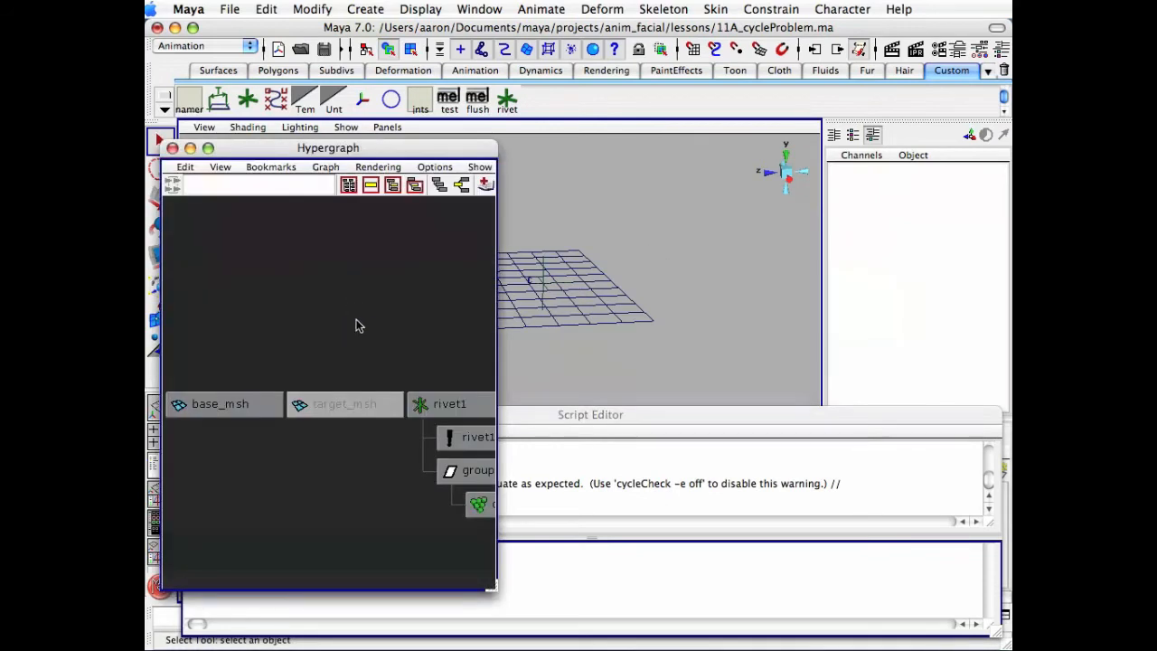
pyautogui.keyDown('alt'); pyautogui.moveTo(356, 319); pyautogui.dragTo(335, 308, button='right'); pyautogui.keyUp('alt')
pyautogui.keyDown('alt'); pyautogui.moveTo(335, 307); pyautogui.dragTo(242, 269, button='middle'); pyautogui.keyUp('alt')
pyautogui.keyDown('alt'); pyautogui.moveTo(242, 269); pyautogui.dragTo(389, 354, button='right'); pyautogui.keyUp('alt')
pyautogui.moveTo(413, 458); pyautogui.dragTo(400, 493, button='middle')
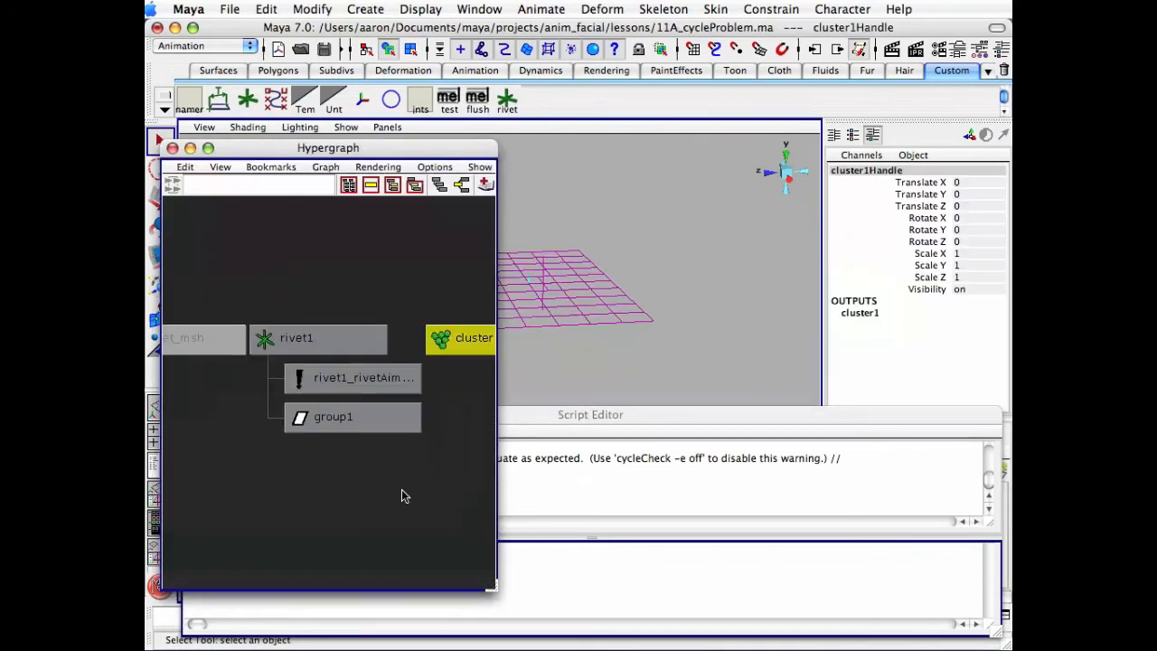
pyautogui.click(333, 417)
pyautogui.press('Delete')
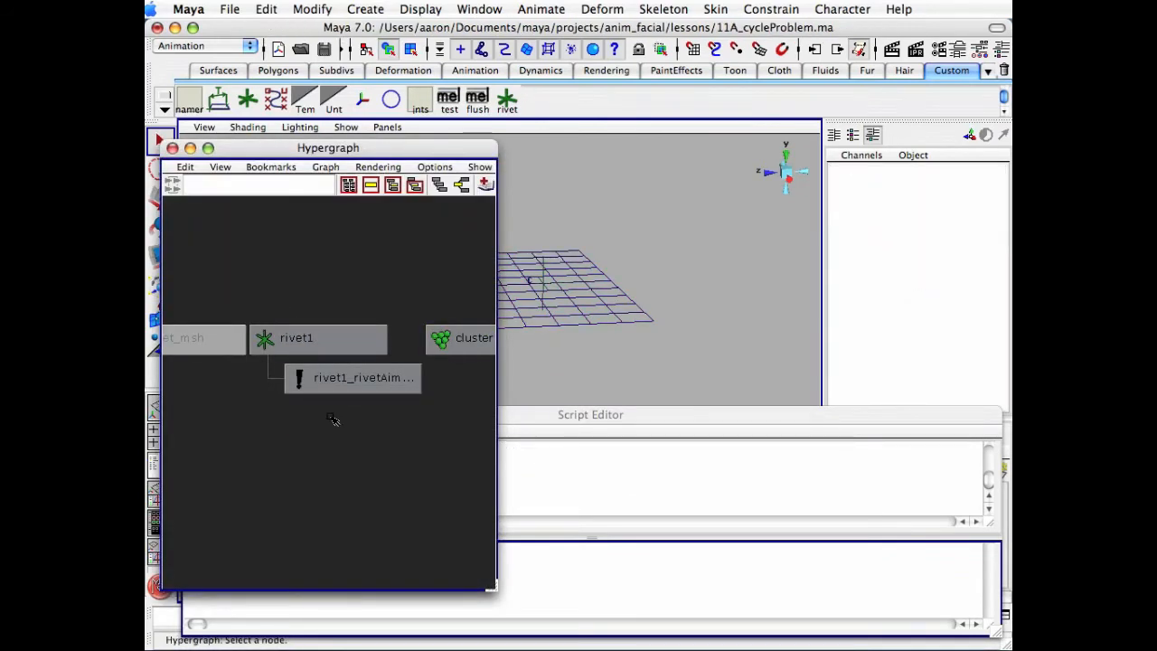
# Snap cluster1Handle's pivot onto the rivet1 locator at 0, 0, -2.5 and clear the selection
pyautogui.keyDown('alt'); pyautogui.moveTo(420, 341); pyautogui.dragTo(395, 318, button='middle'); pyautogui.keyUp('alt')
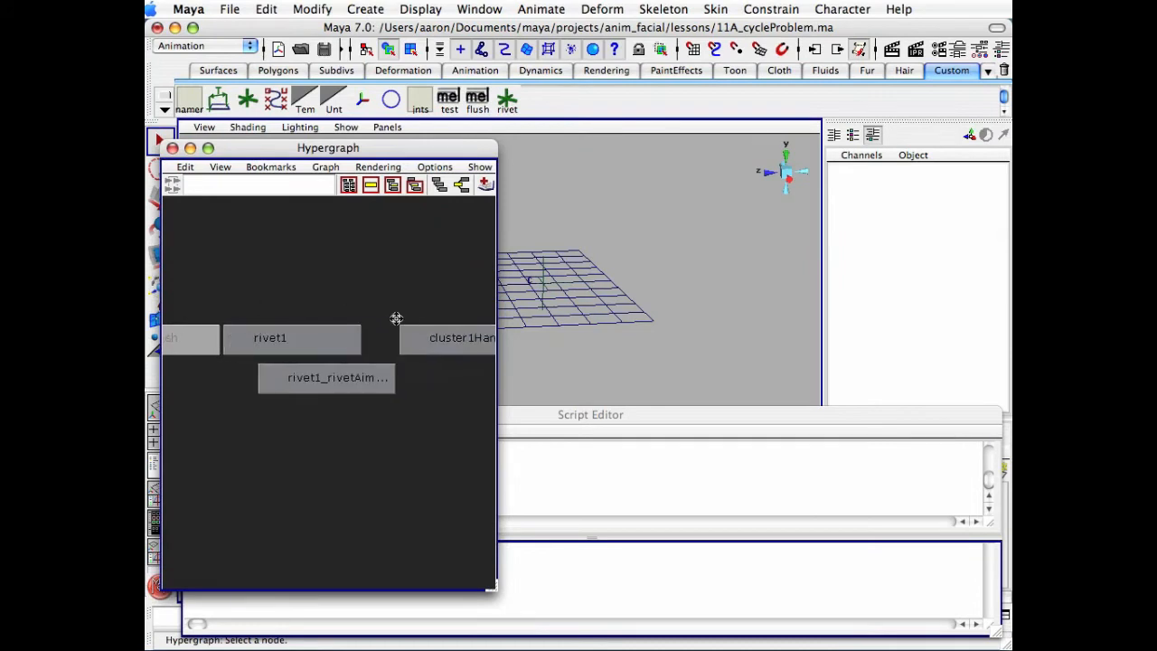
pyautogui.keyDown('alt'); pyautogui.moveTo(312, 264); pyautogui.dragTo(282, 275, button='right'); pyautogui.keyUp('alt')
pyautogui.keyDown('alt'); pyautogui.moveTo(367, 337); pyautogui.dragTo(328, 316, button='middle'); pyautogui.keyUp('alt')
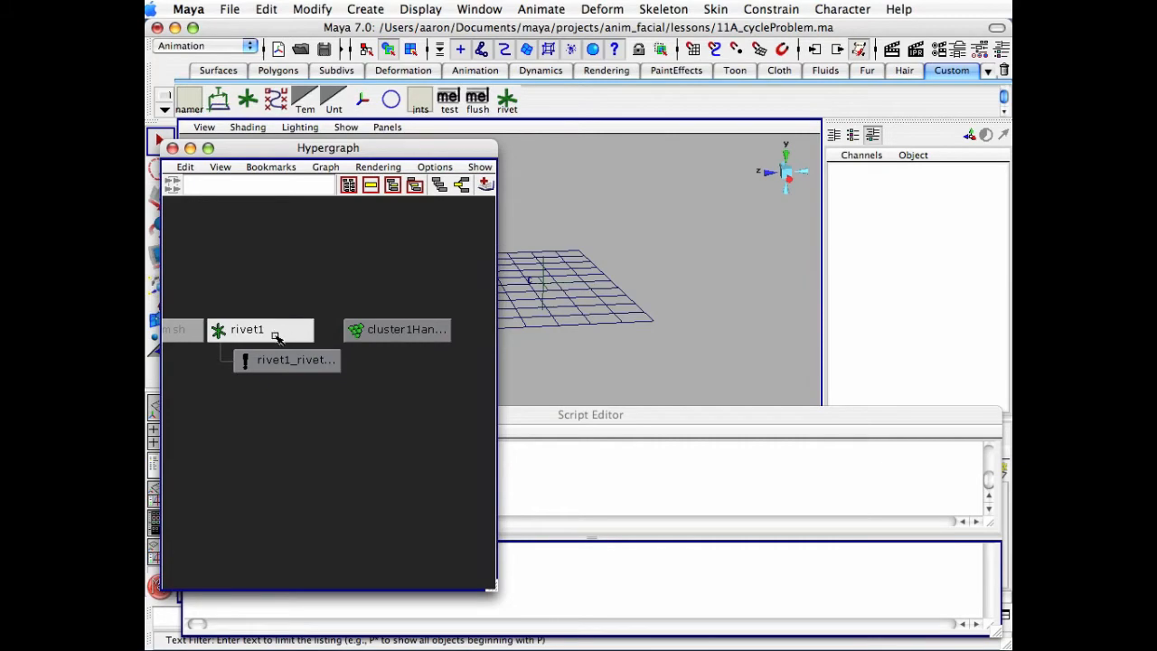
pyautogui.click(357, 330)
pyautogui.press('w')
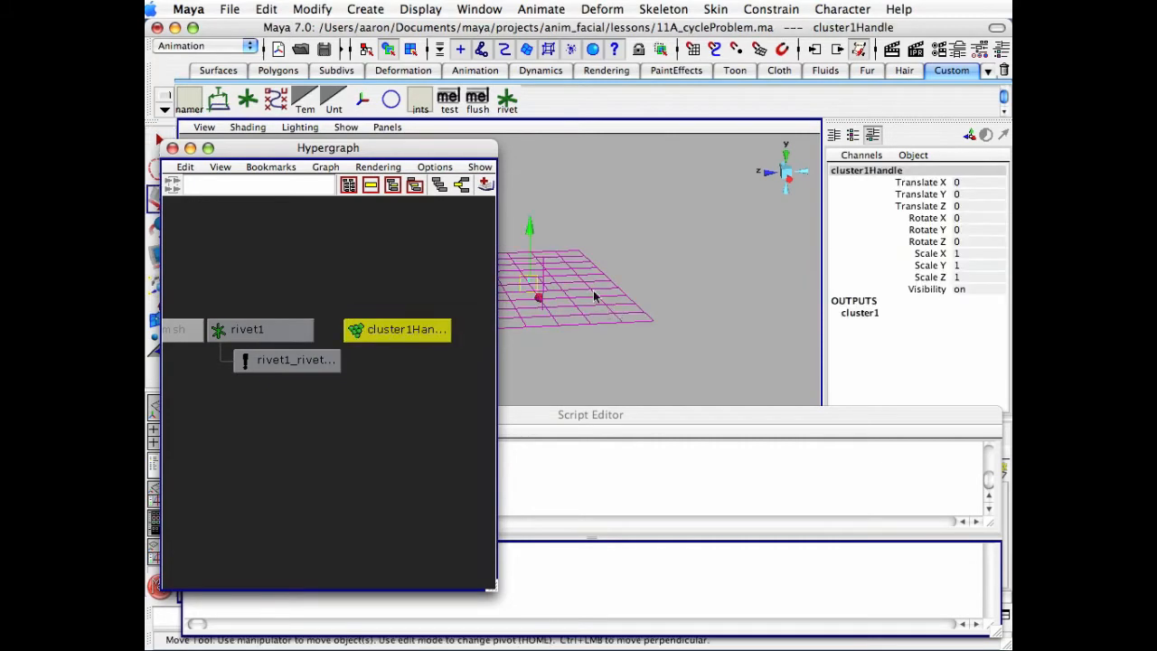
pyautogui.keyDown('alt'); pyautogui.moveTo(594, 296); pyautogui.dragTo(618, 273); pyautogui.keyUp('alt')
pyautogui.keyDown('alt'); pyautogui.moveTo(617, 274); pyautogui.dragTo(685, 304, button='right'); pyautogui.keyUp('alt')
pyautogui.keyDown('alt'); pyautogui.moveTo(684, 305); pyautogui.dragTo(649, 283, button='middle'); pyautogui.keyUp('alt')
pyautogui.keyDown('alt'); pyautogui.moveTo(649, 283); pyautogui.dragTo(629, 216); pyautogui.keyUp('alt')
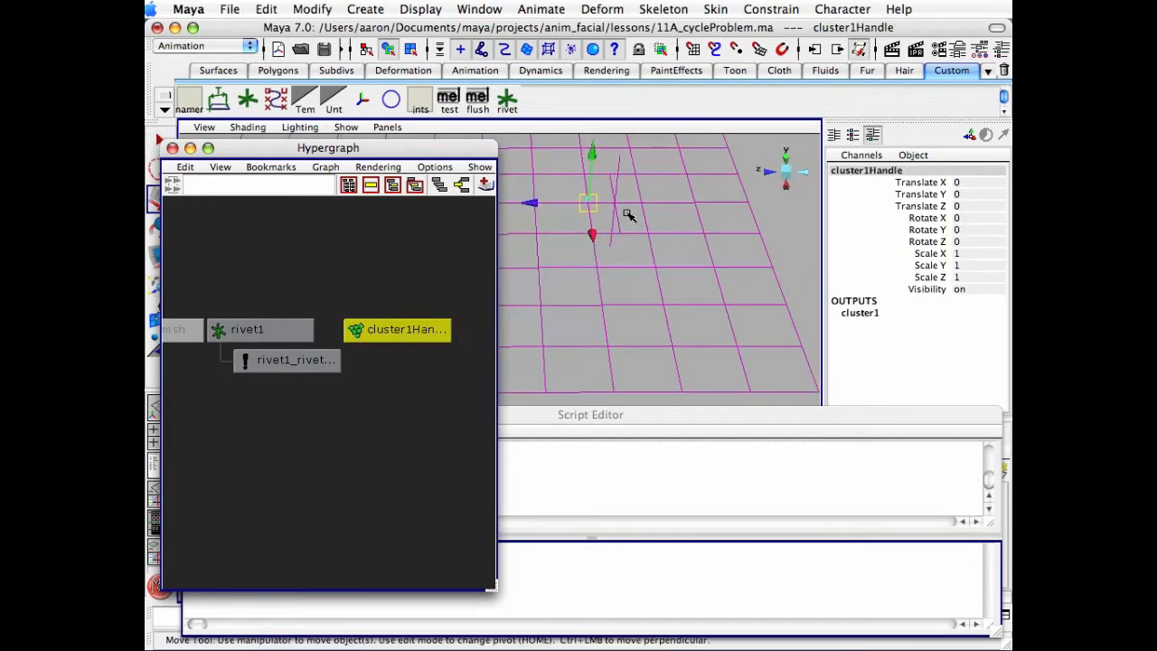
pyautogui.keyDown('alt'); pyautogui.moveTo(675, 224); pyautogui.dragTo(686, 273, button='middle'); pyautogui.keyUp('alt')
pyautogui.click(172, 147)
pyautogui.keyDown('alt'); pyautogui.moveTo(389, 177); pyautogui.dragTo(308, 215, button='middle'); pyautogui.keyUp('alt')
pyautogui.press('Home')
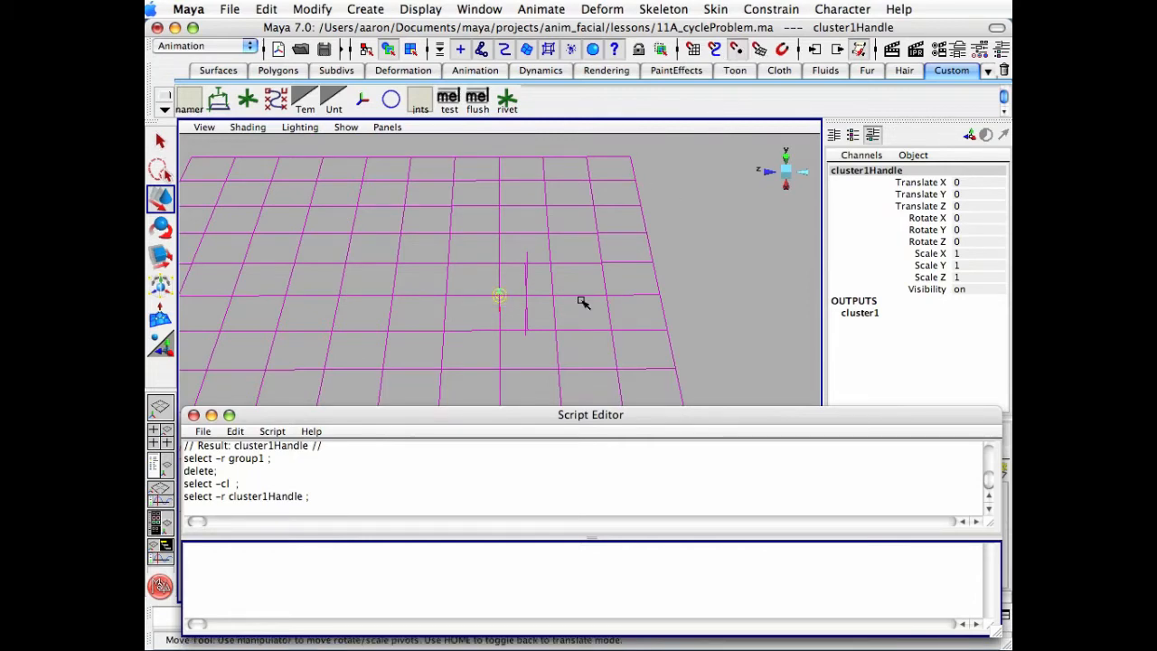
pyautogui.moveTo(503, 298); pyautogui.dragTo(638, 271)
pyautogui.press('Home')
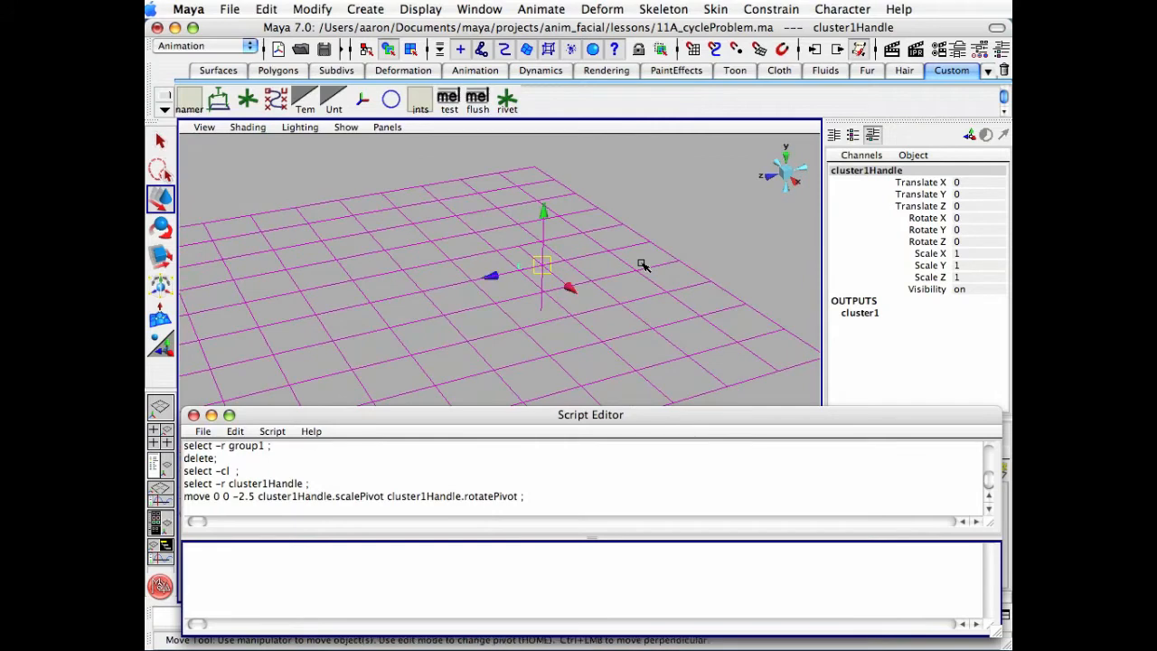
pyautogui.click(661, 217)
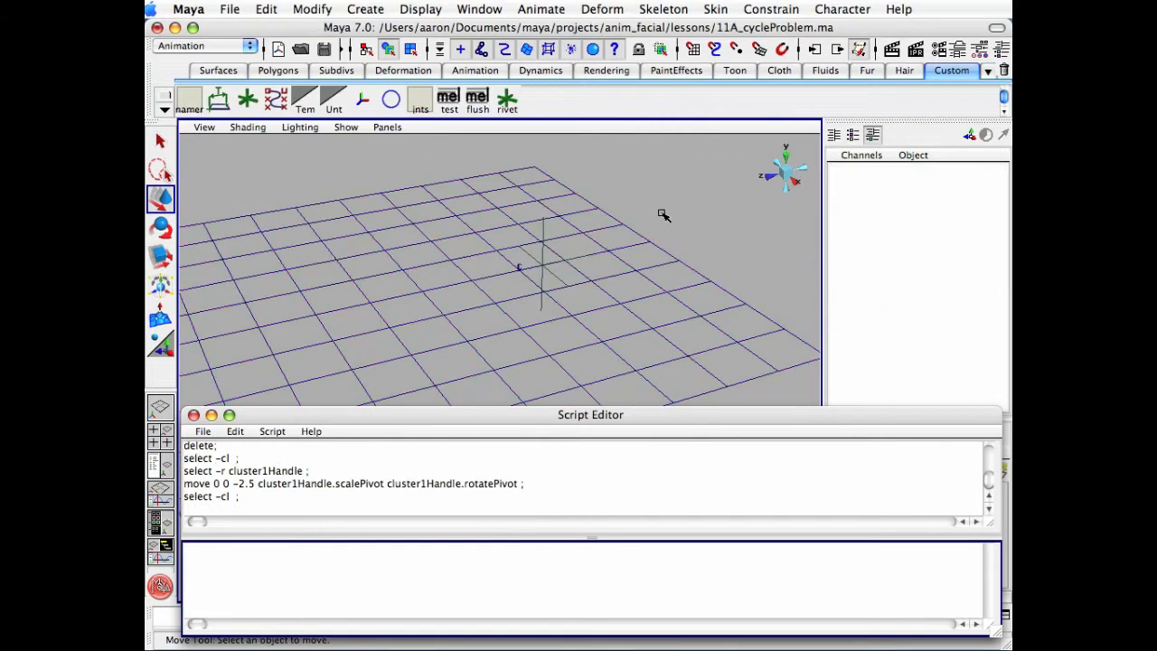
# Point-constrain cluster1Handle to rivet1 with zero offset and a weight of 1, and clear the selection
pyautogui.hotkey('shift', 'h')
pyautogui.click(253, 330)
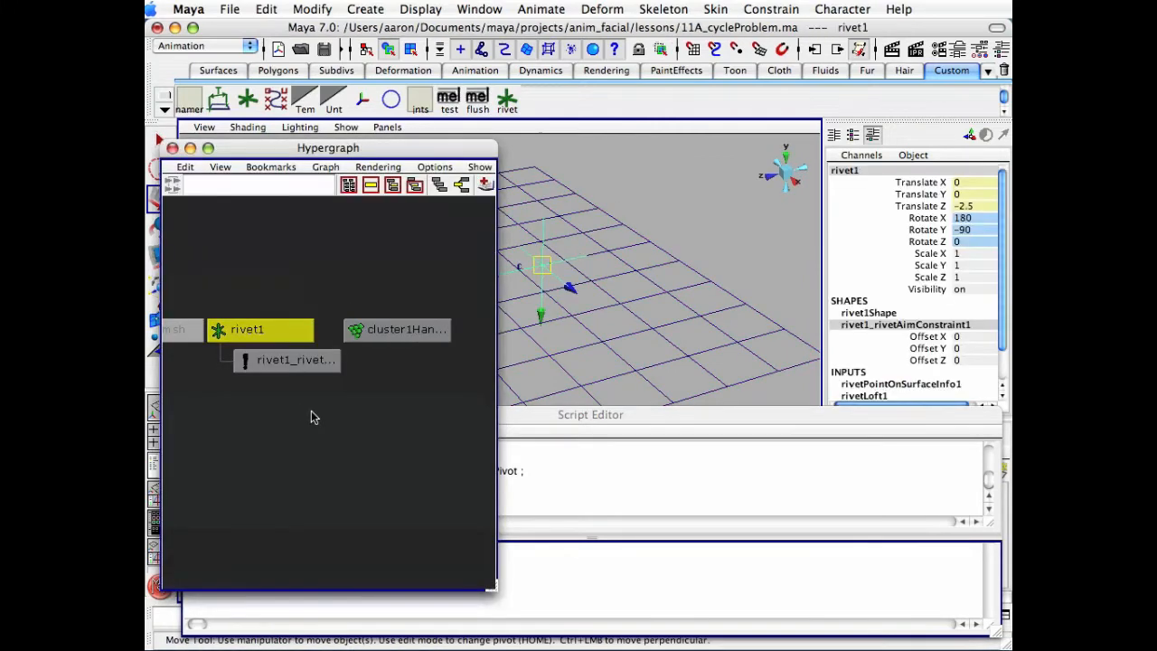
pyautogui.keyDown('alt'); pyautogui.moveTo(569, 271); pyautogui.dragTo(638, 260); pyautogui.keyUp('alt')
pyautogui.click(389, 330)
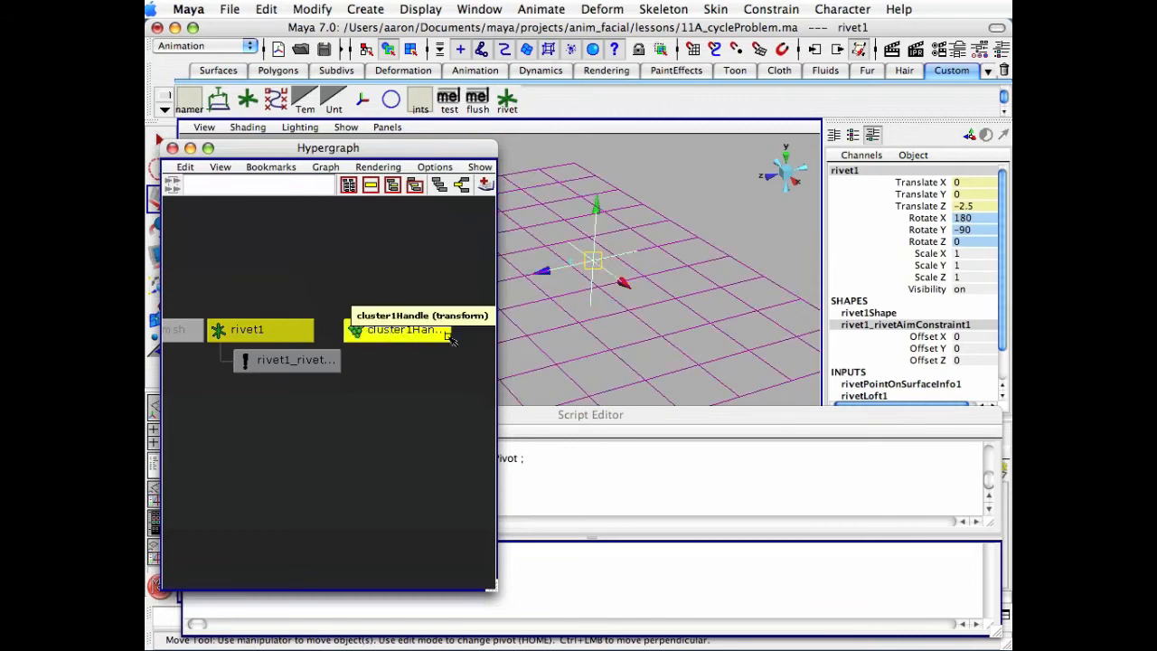
pyautogui.click(172, 148)
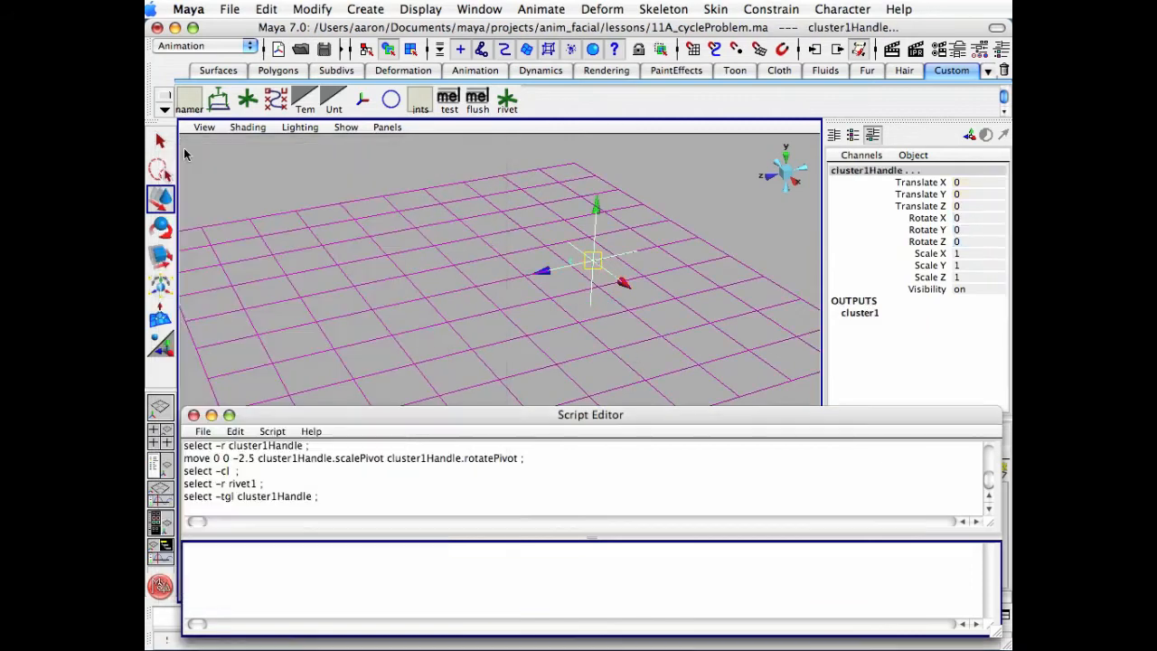
pyautogui.click(767, 10)
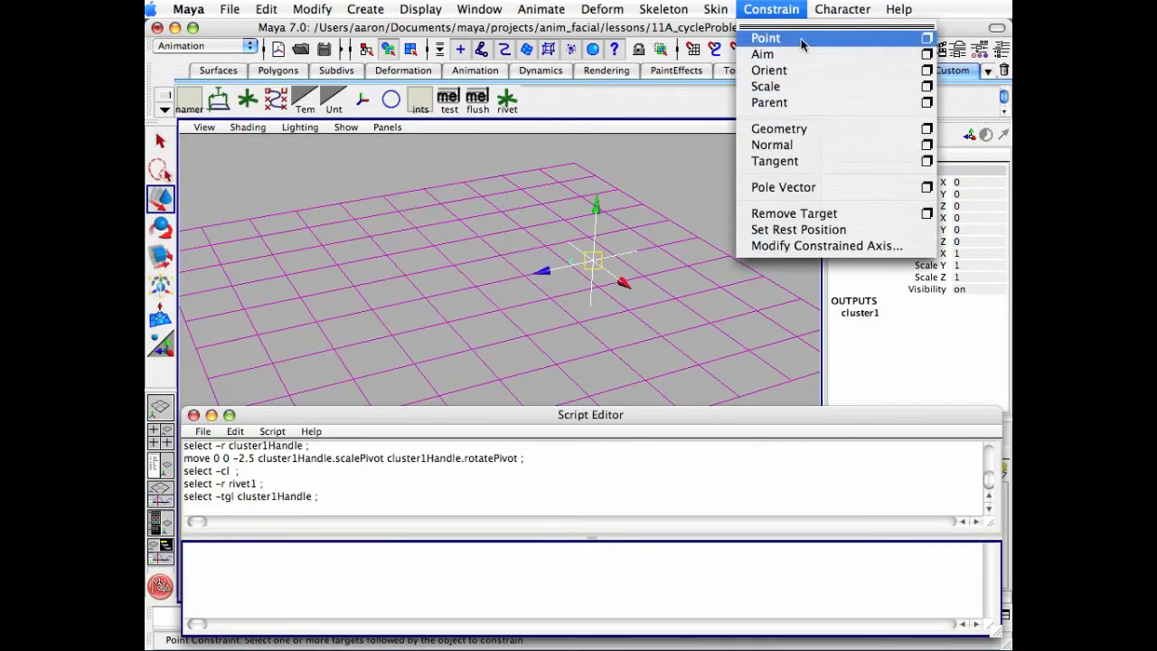
pyautogui.click(801, 41)
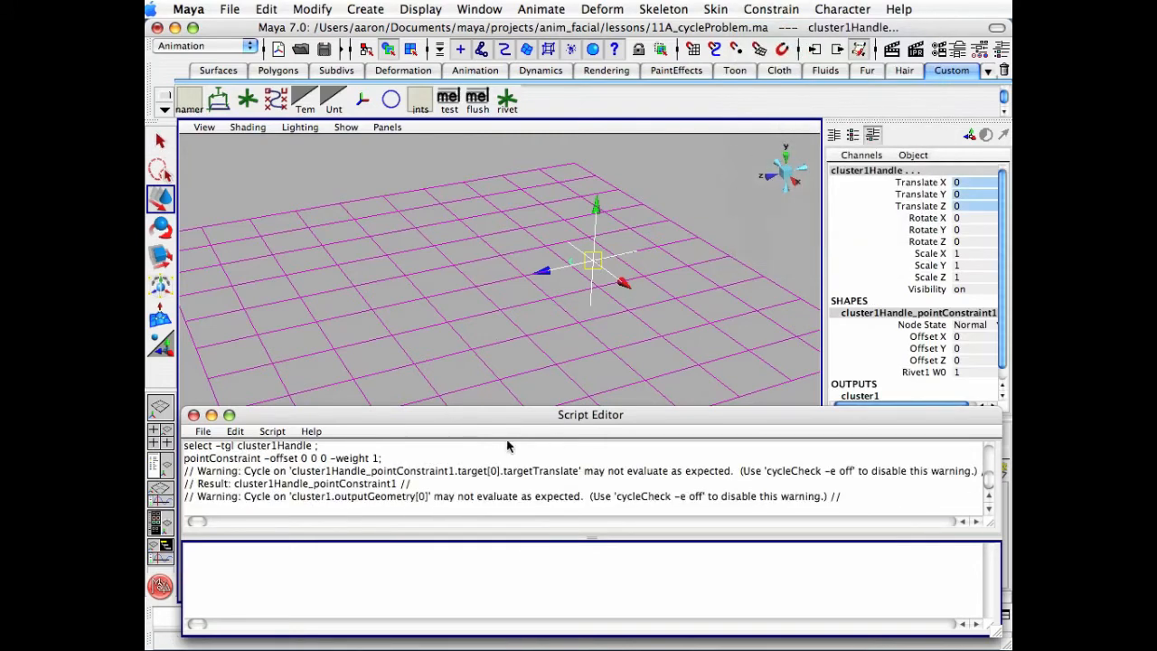
pyautogui.click(654, 200)
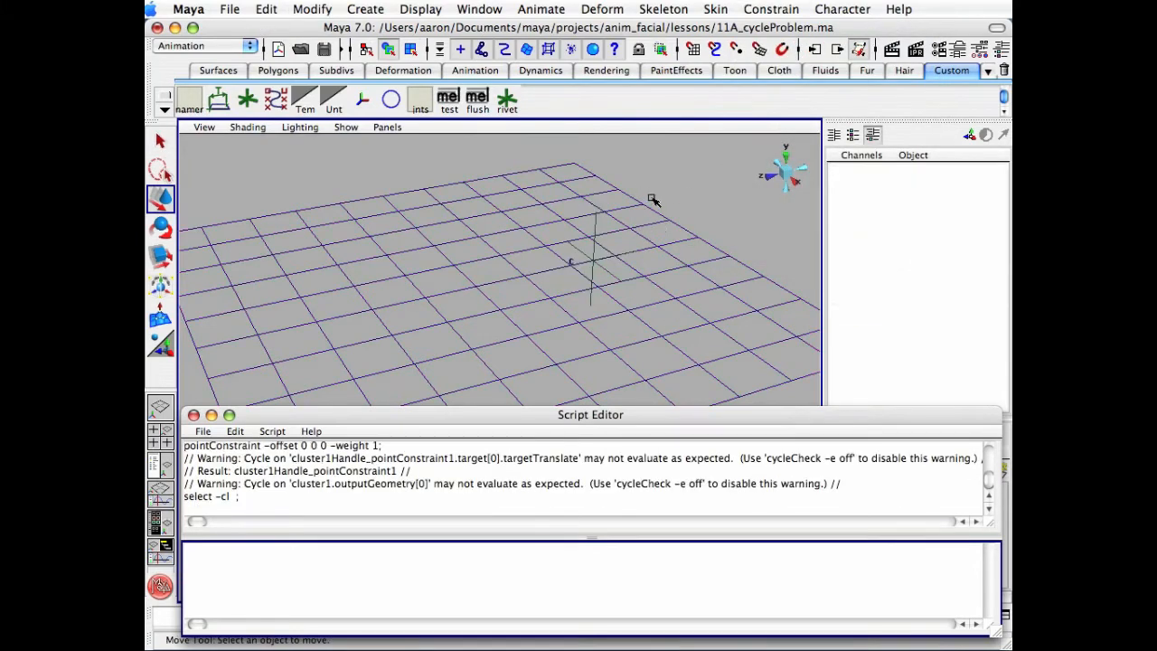
# Try raising the point-constrained cluster1Handle about 0.85 units in Y
pyautogui.press('h')
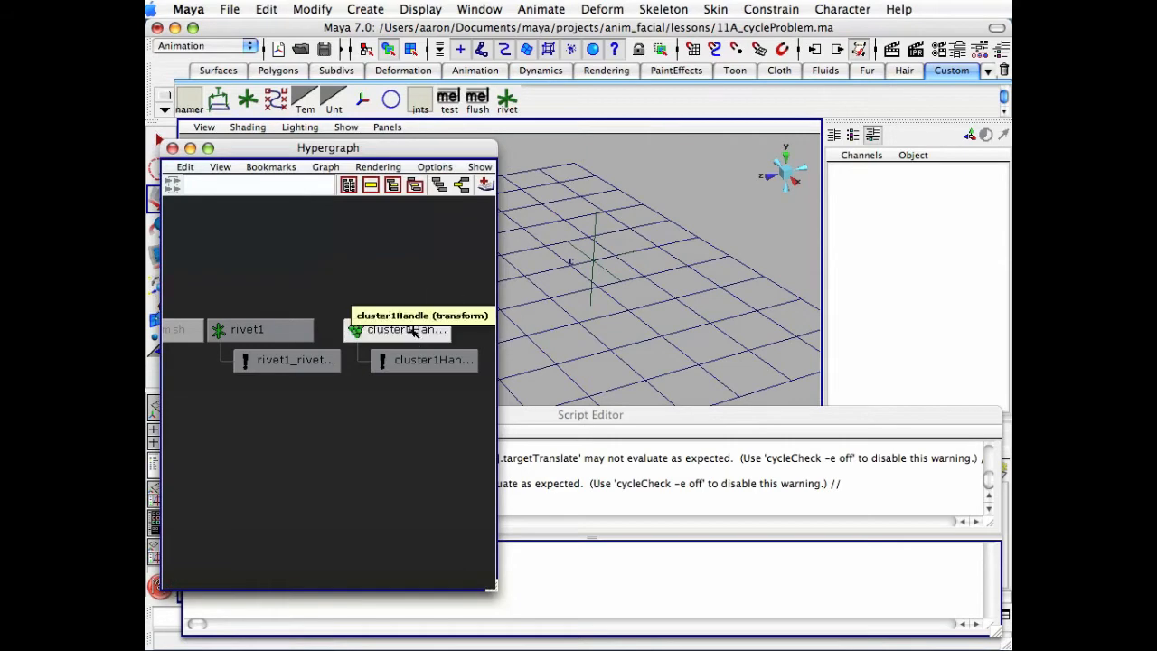
pyautogui.click(412, 331)
pyautogui.click(172, 147)
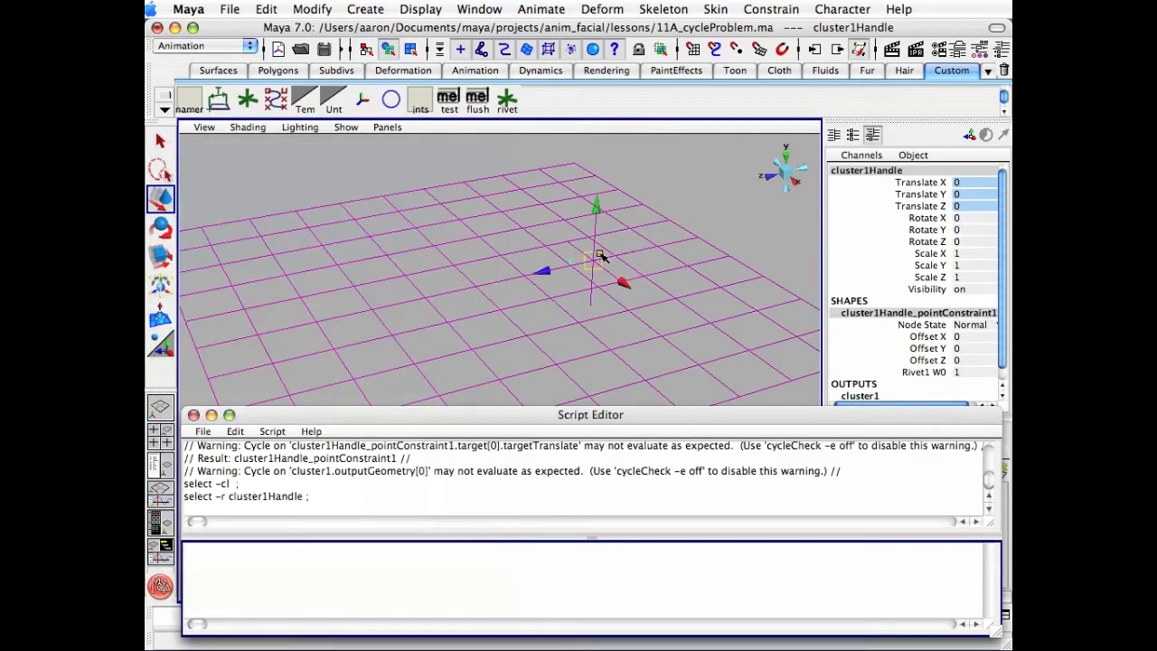
pyautogui.moveTo(599, 208); pyautogui.dragTo(602, 164)
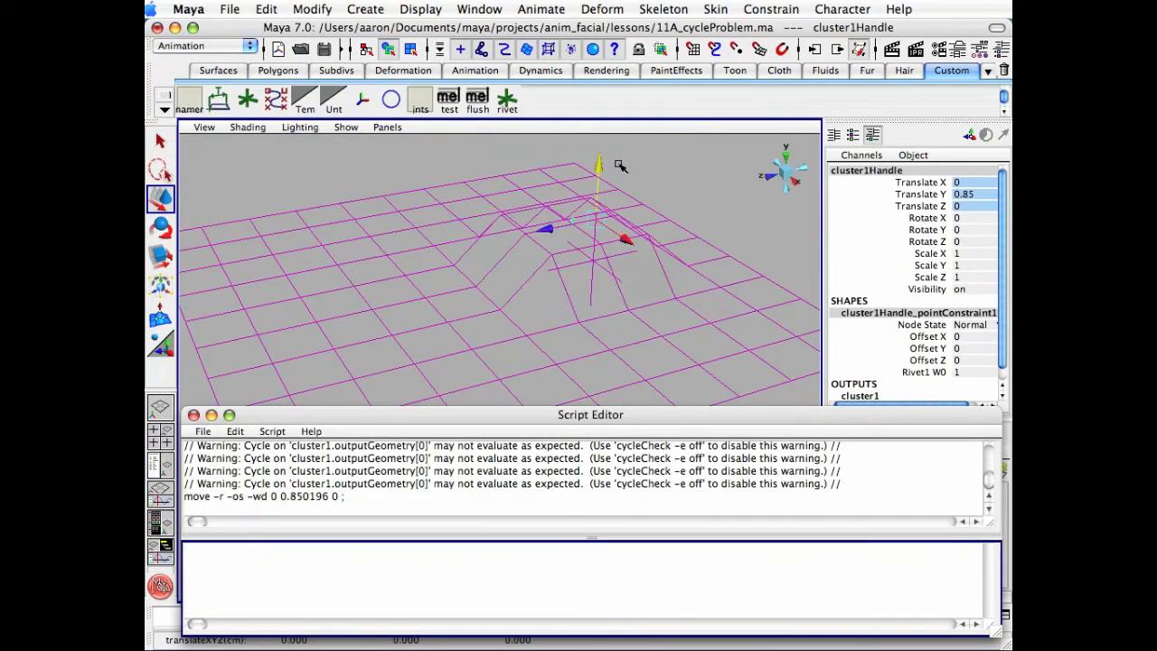
# Undo the cluster1Handle move and the point constraint to rivet1
pyautogui.press('z')
pyautogui.press('z')
pyautogui.press('z')
pyautogui.press('z')
pyautogui.press('z')
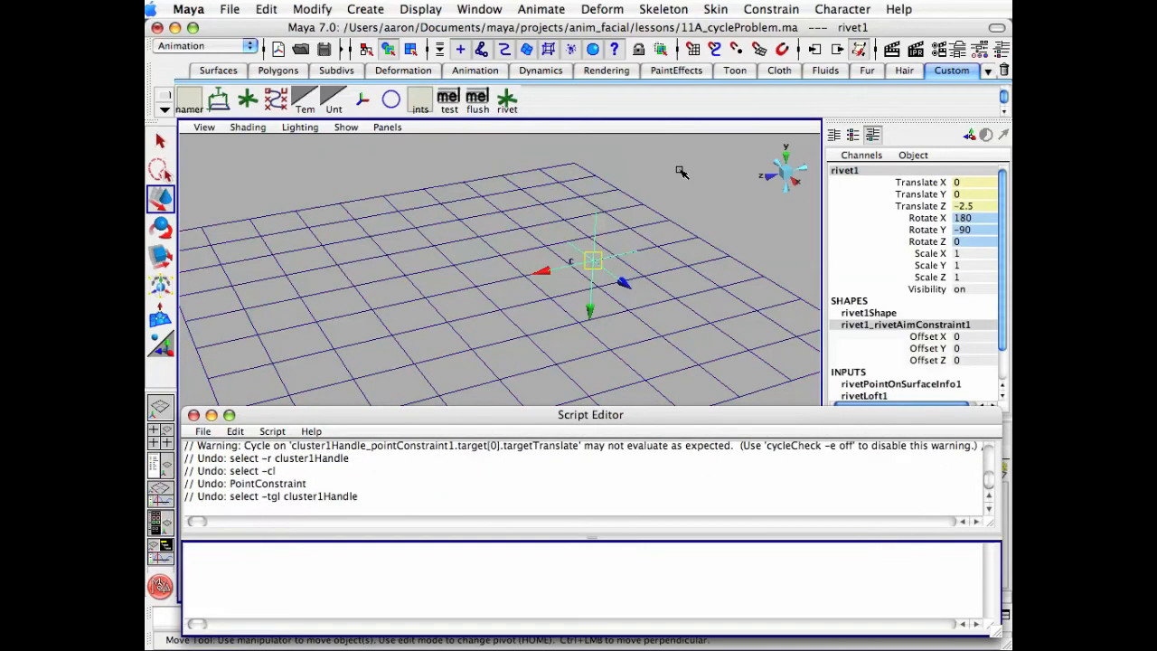
# Undo the cluster1Handle pivot move, clear the selection and clear the Script Editor history
pyautogui.press('z')
pyautogui.press('z')
pyautogui.press('z')
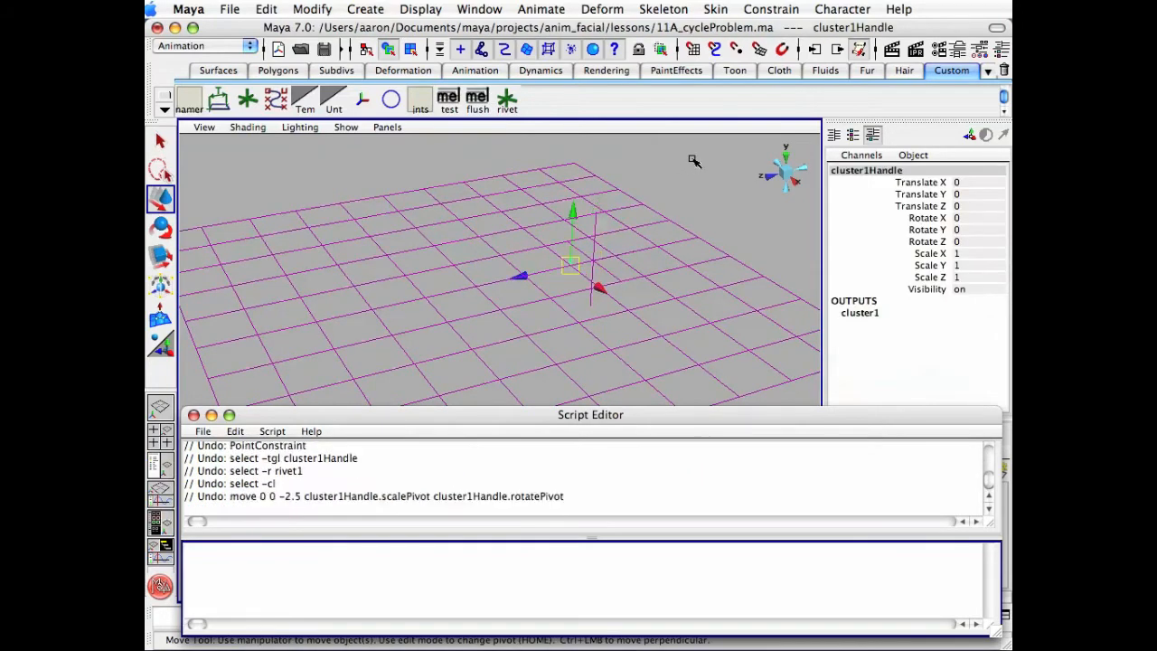
pyautogui.click(700, 149)
pyautogui.keyDown('alt'); pyautogui.moveTo(654, 181); pyautogui.dragTo(614, 176); pyautogui.keyUp('alt')
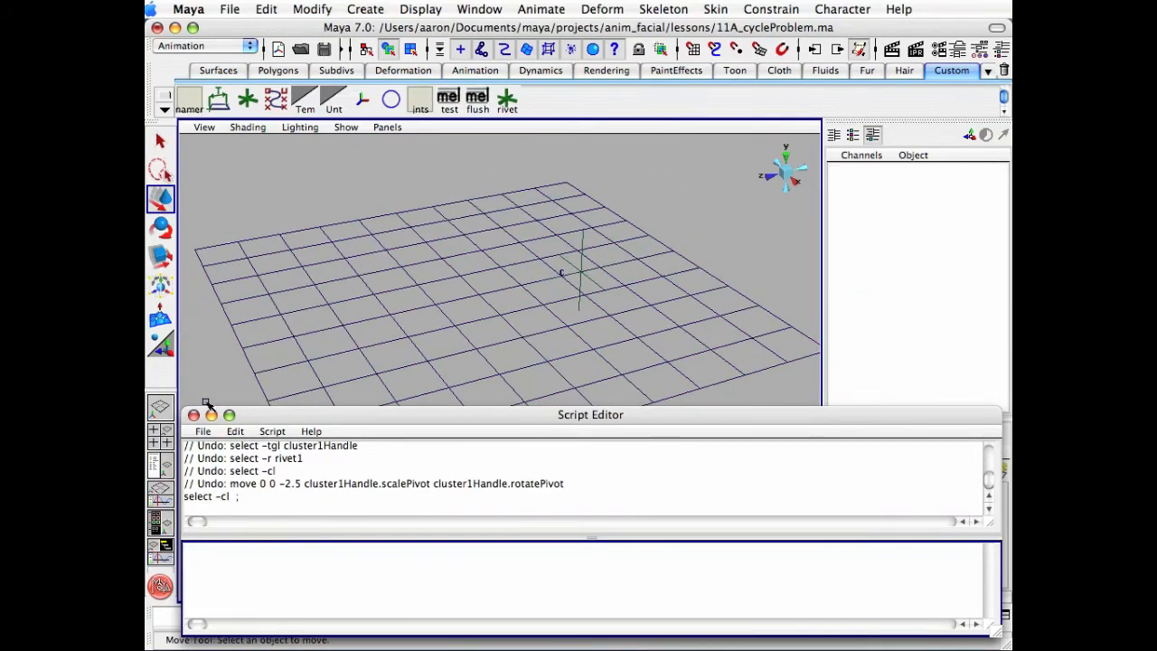
pyautogui.click(233, 432)
pyautogui.click(257, 539)
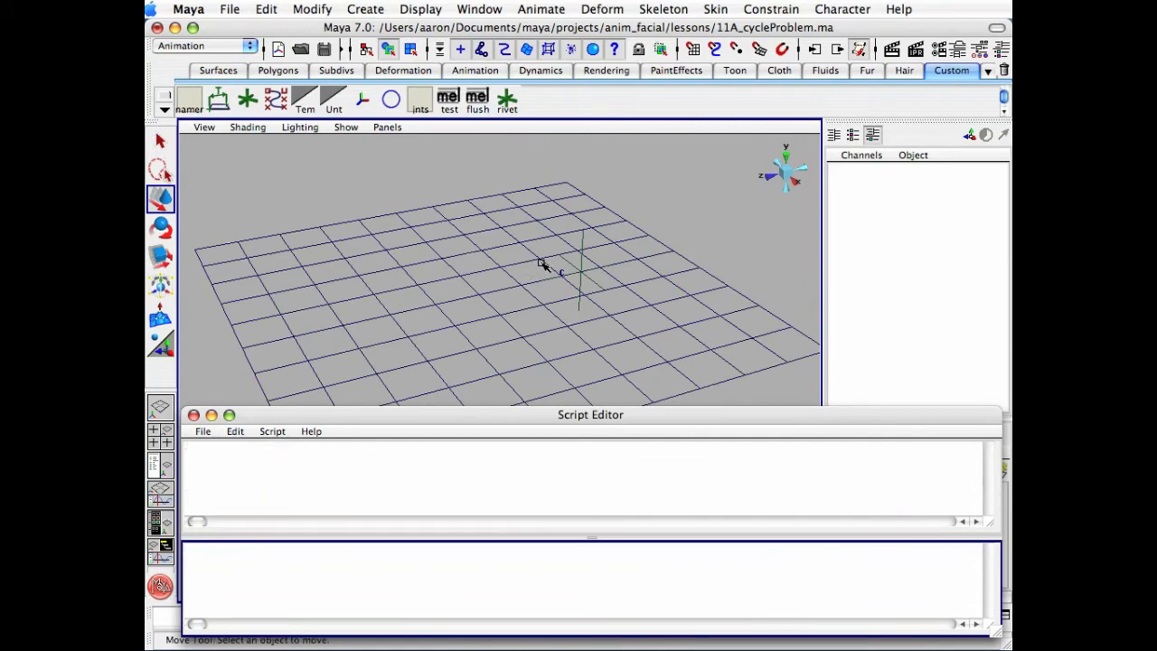
pyautogui.keyDown('alt'); pyautogui.moveTo(541, 263); pyautogui.dragTo(524, 289); pyautogui.keyUp('alt')
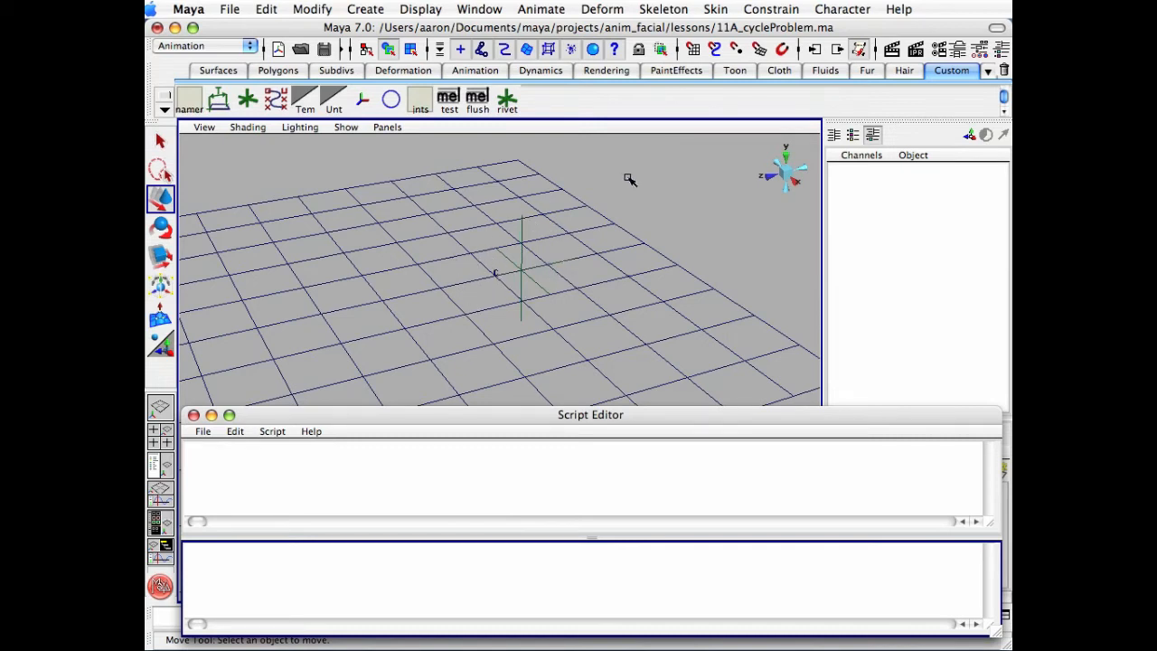
# Create a locator at the origin and turn off the visibility of rivet1's shape node
pyautogui.click(365, 9)
pyautogui.click(433, 305)
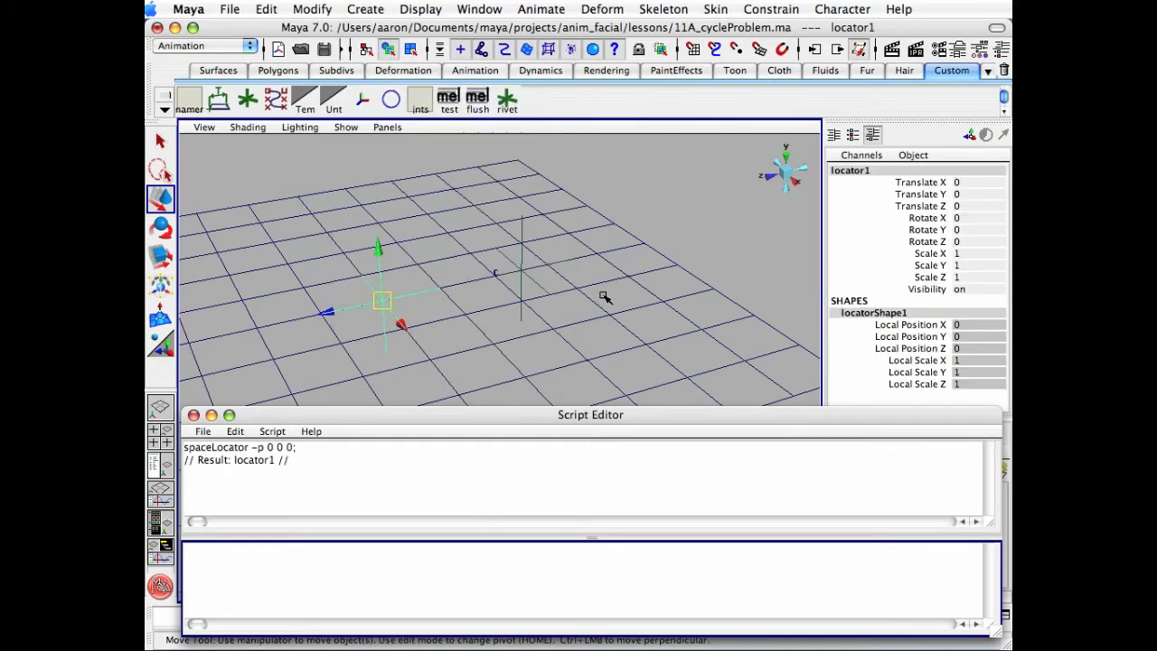
pyautogui.click(521, 256)
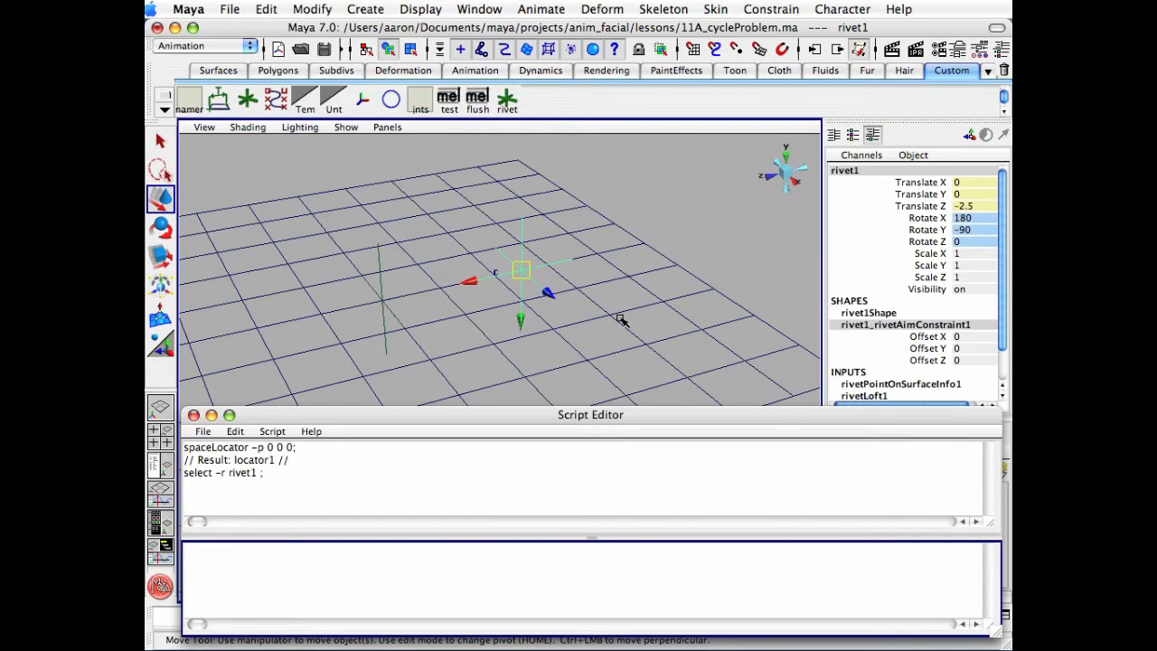
pyautogui.hotkey('ctrl', 'a')
pyautogui.click(666, 234)
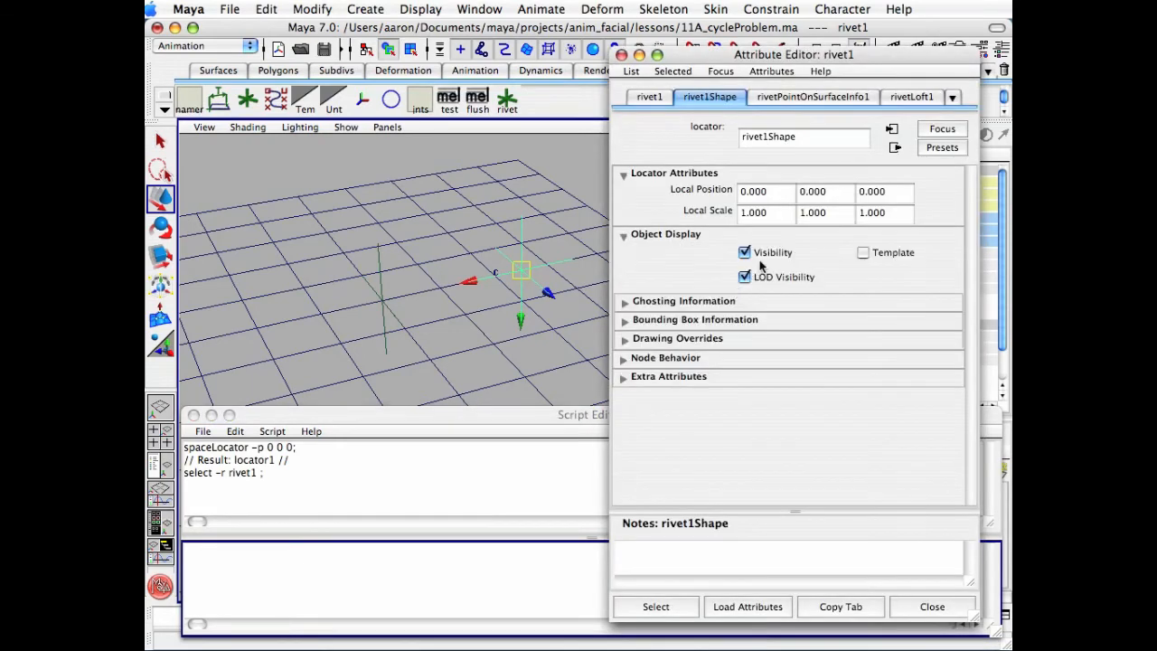
pyautogui.click(745, 253)
pyautogui.click(940, 608)
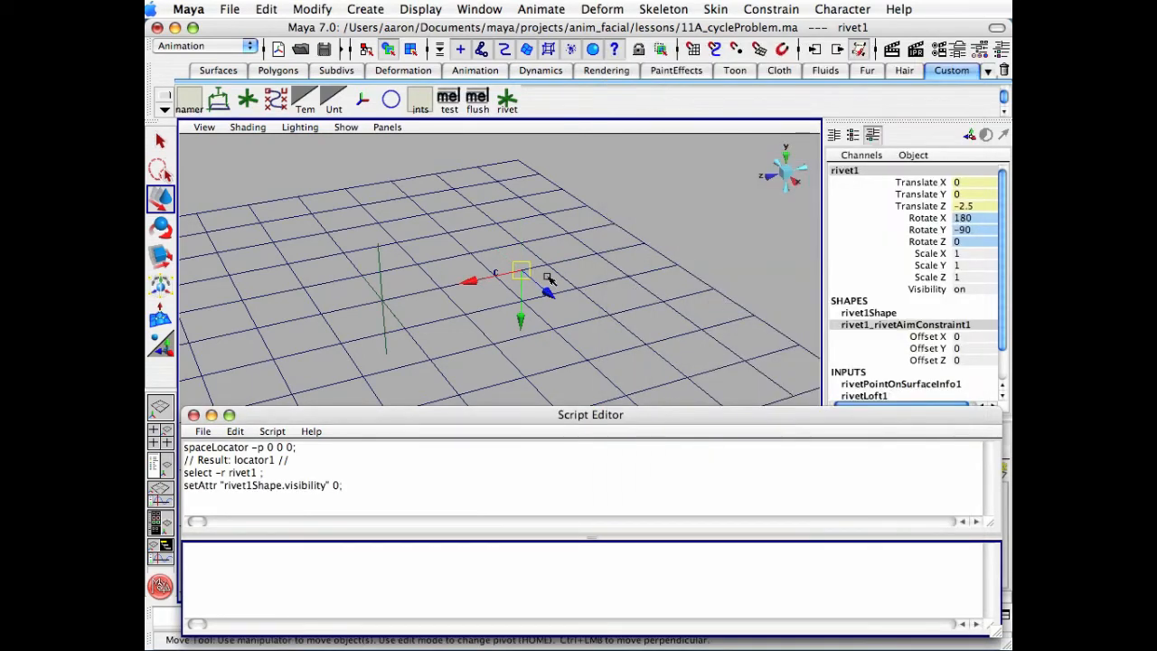
pyautogui.click(723, 195)
# Parent locator1 under rivet1 in the Hypergraph and set all its translate and rotate values to 0
pyautogui.press('h')
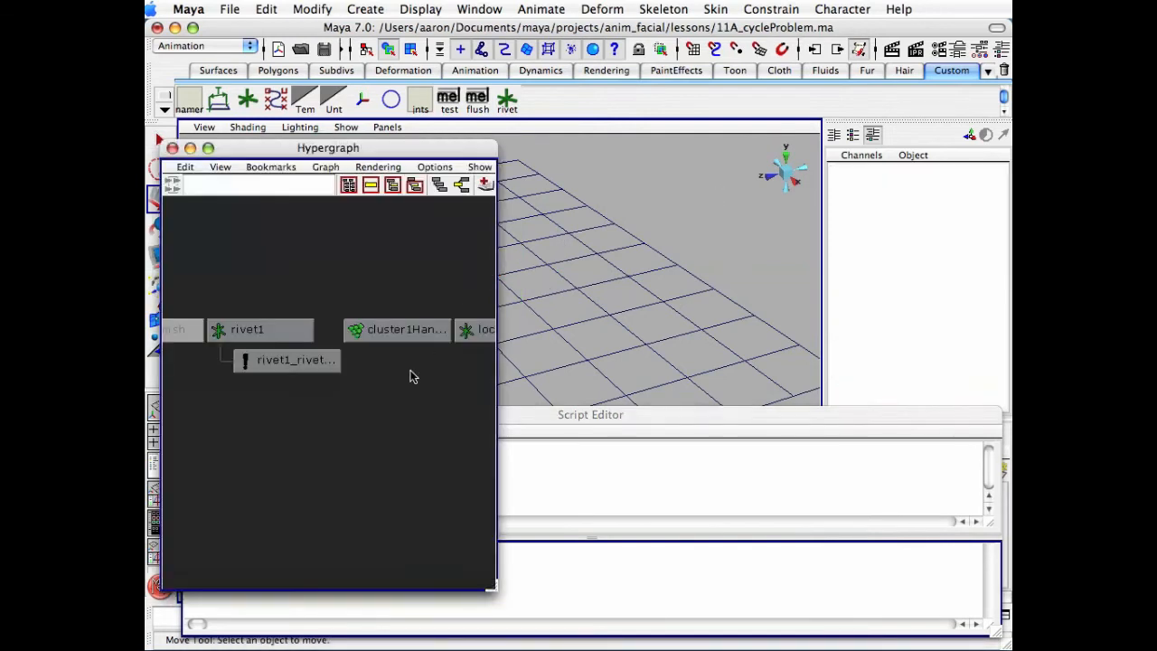
pyautogui.keyDown('alt'); pyautogui.moveTo(413, 359); pyautogui.dragTo(382, 341, button='middle'); pyautogui.keyUp('alt')
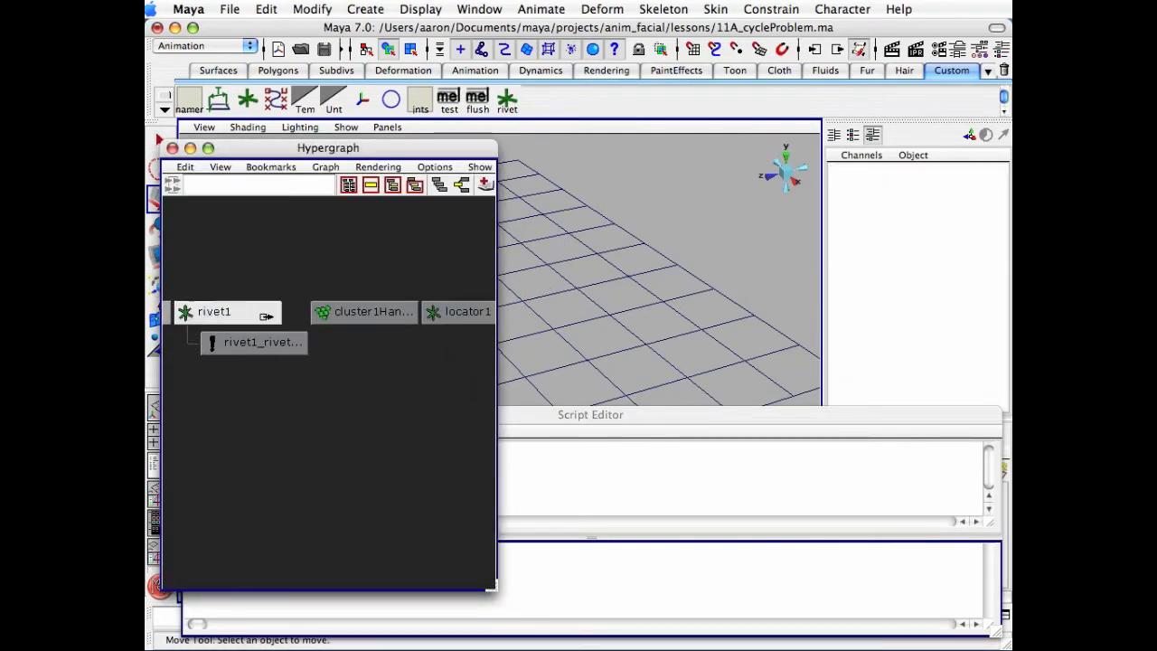
pyautogui.moveTo(223, 313); pyautogui.dragTo(226, 315, button='middle')
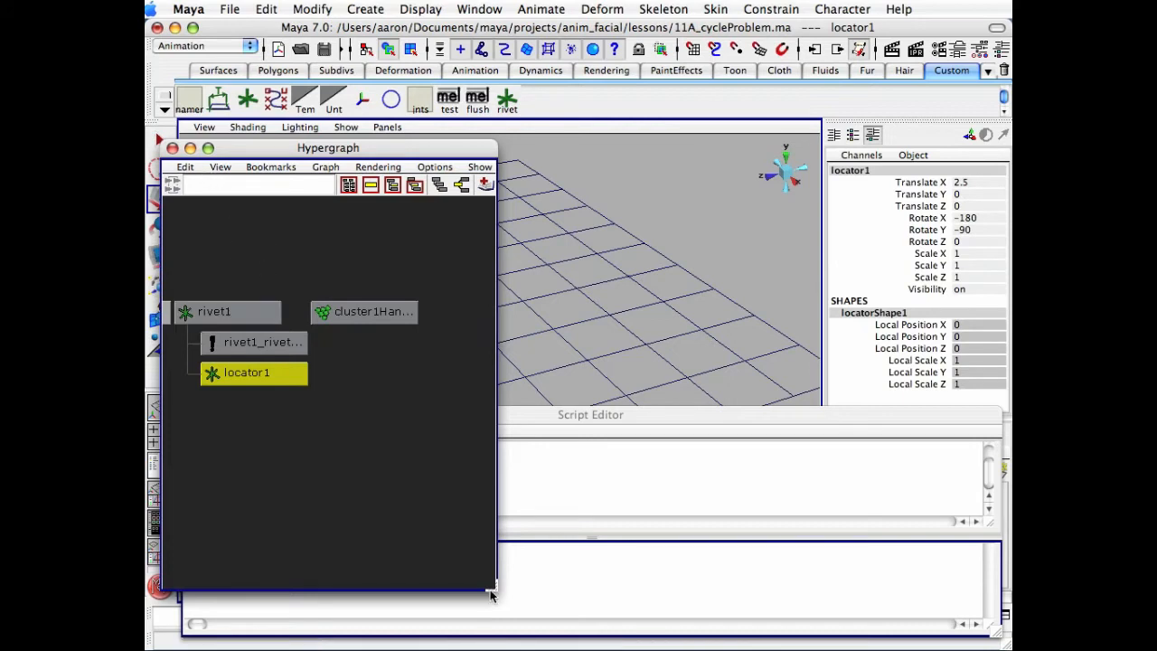
pyautogui.moveTo(490, 592); pyautogui.dragTo(381, 583)
pyautogui.moveTo(963, 243); pyautogui.dragTo(962, 182)
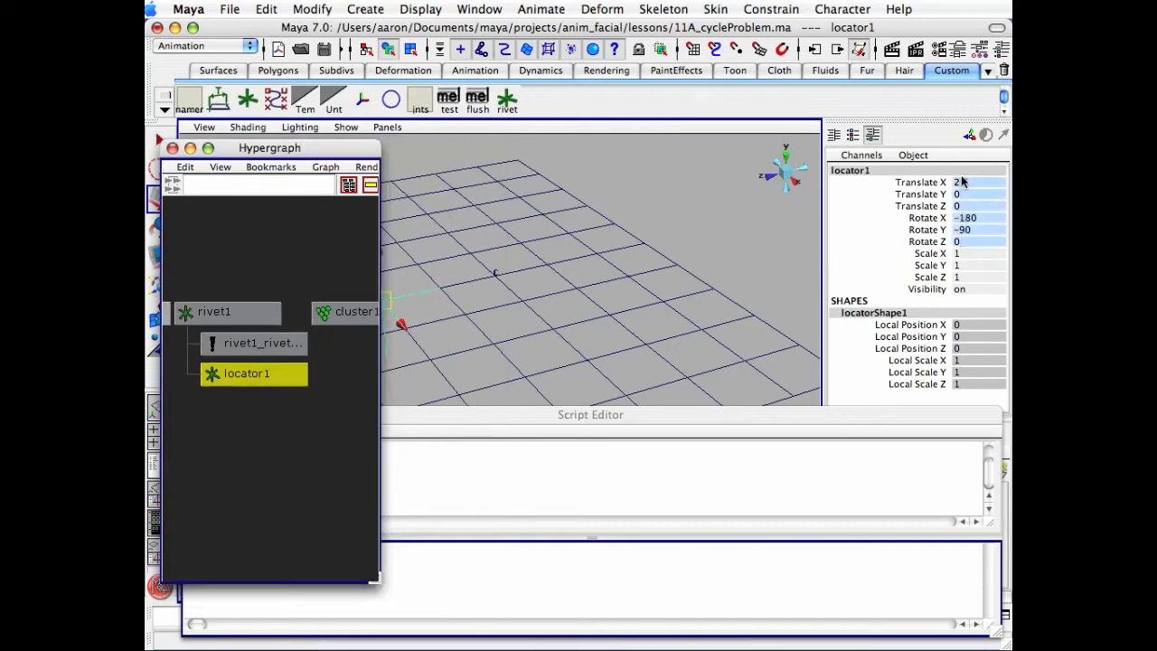
pyautogui.write('0')
pyautogui.press('Return')
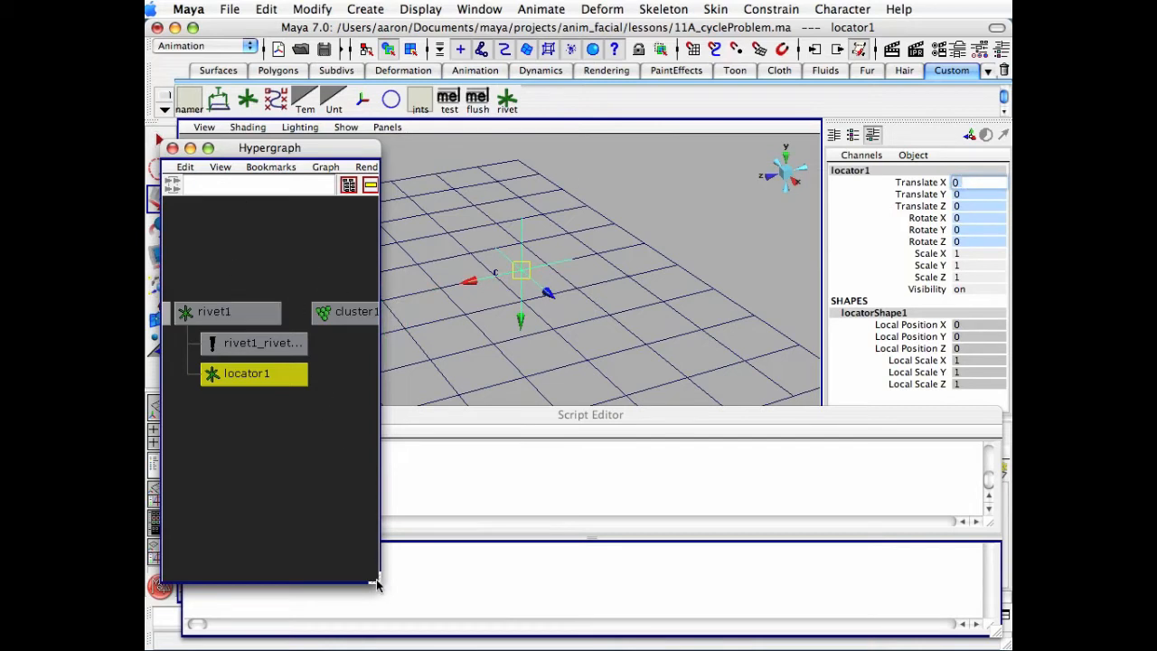
# Set the Weighted Node of cluster1HandleShape to locator1
pyautogui.moveTo(377, 584); pyautogui.dragTo(441, 576)
pyautogui.scroll(2, 342, 373)
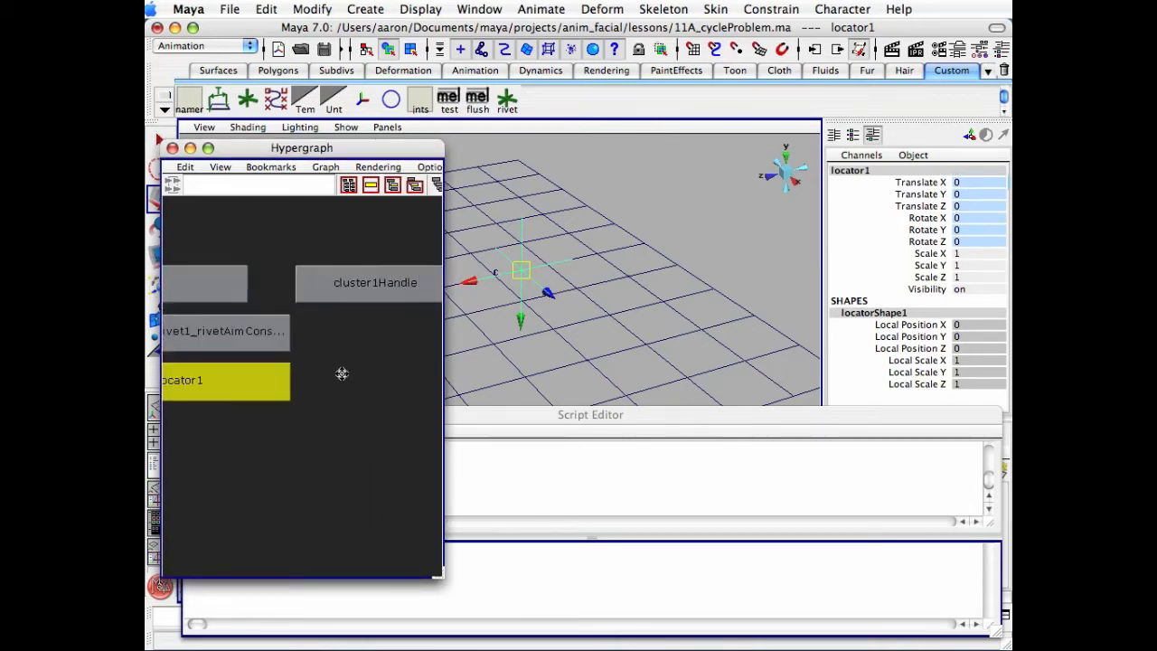
pyautogui.click(364, 290)
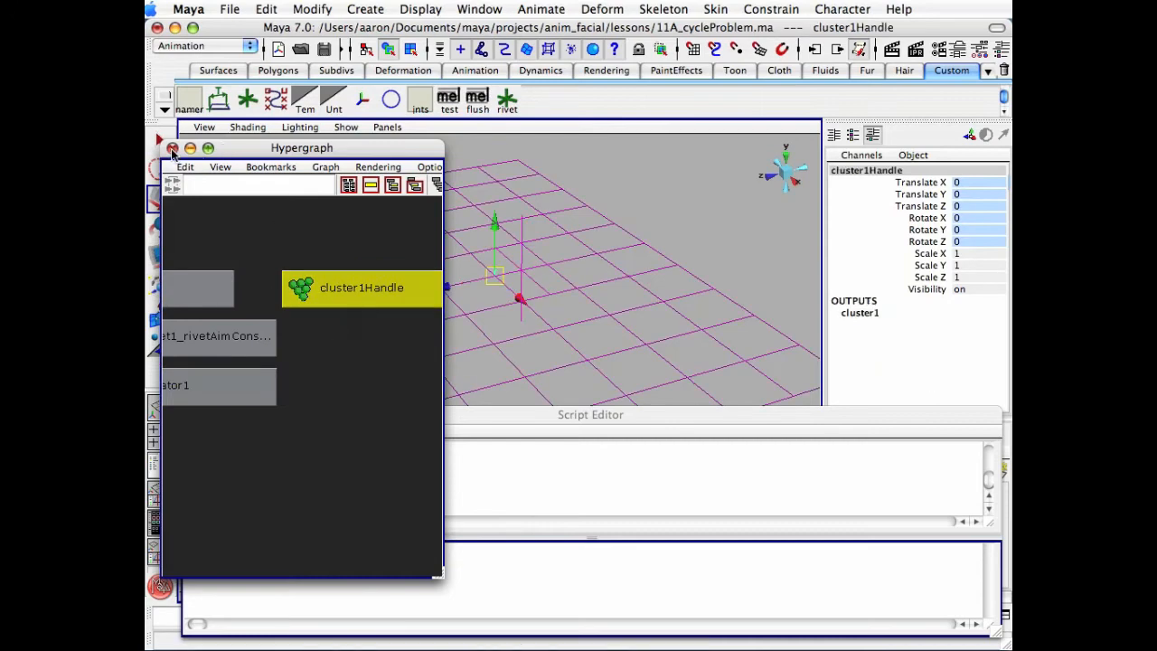
pyautogui.click(172, 148)
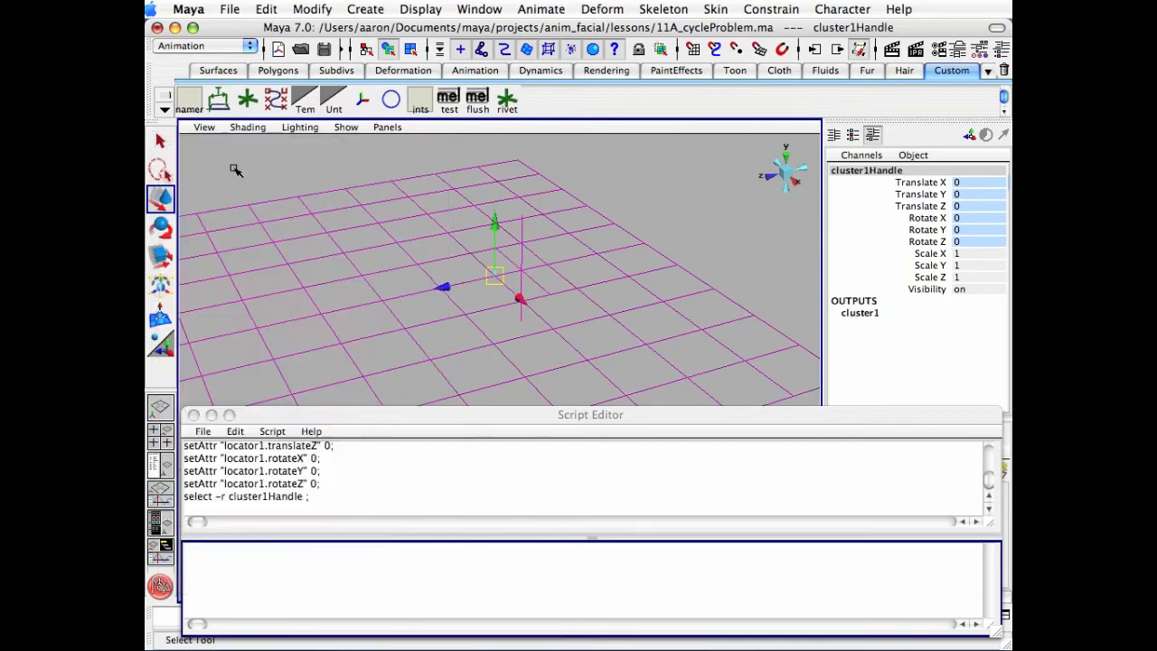
pyautogui.hotkey('ctrl', 'a')
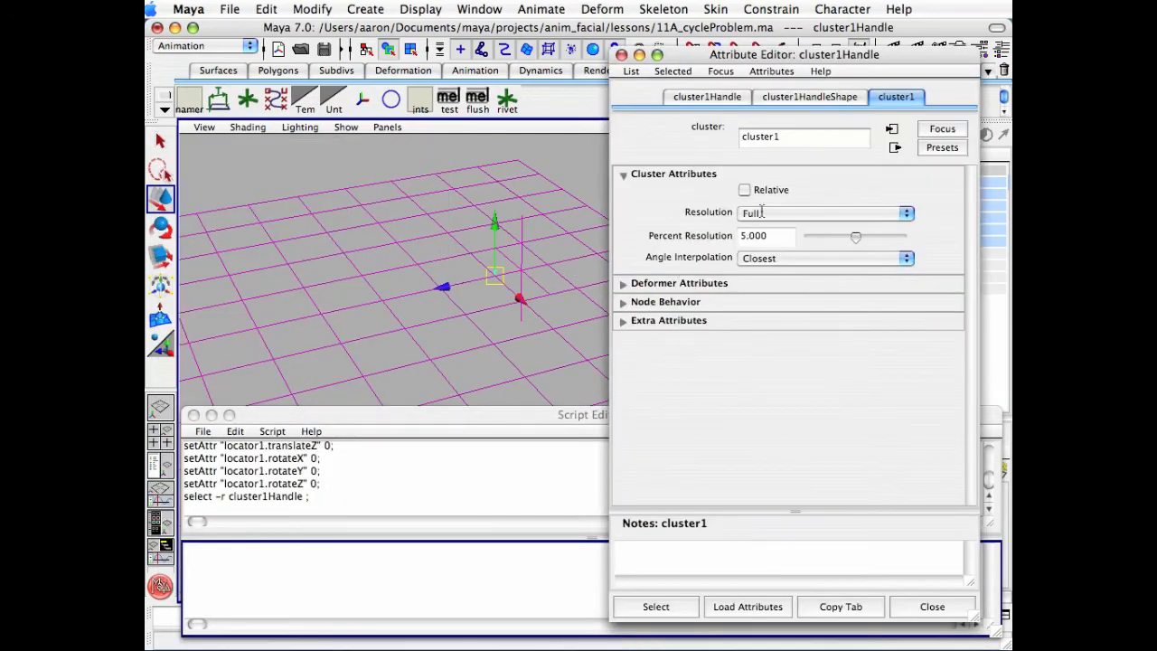
pyautogui.click(811, 96)
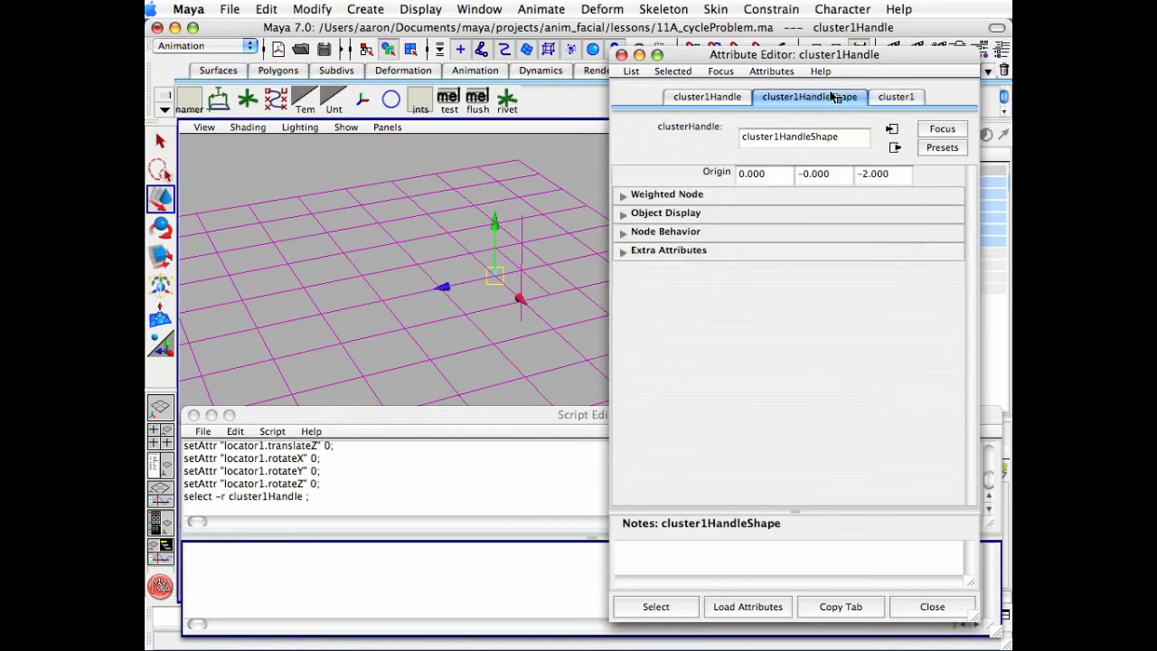
pyautogui.click(623, 196)
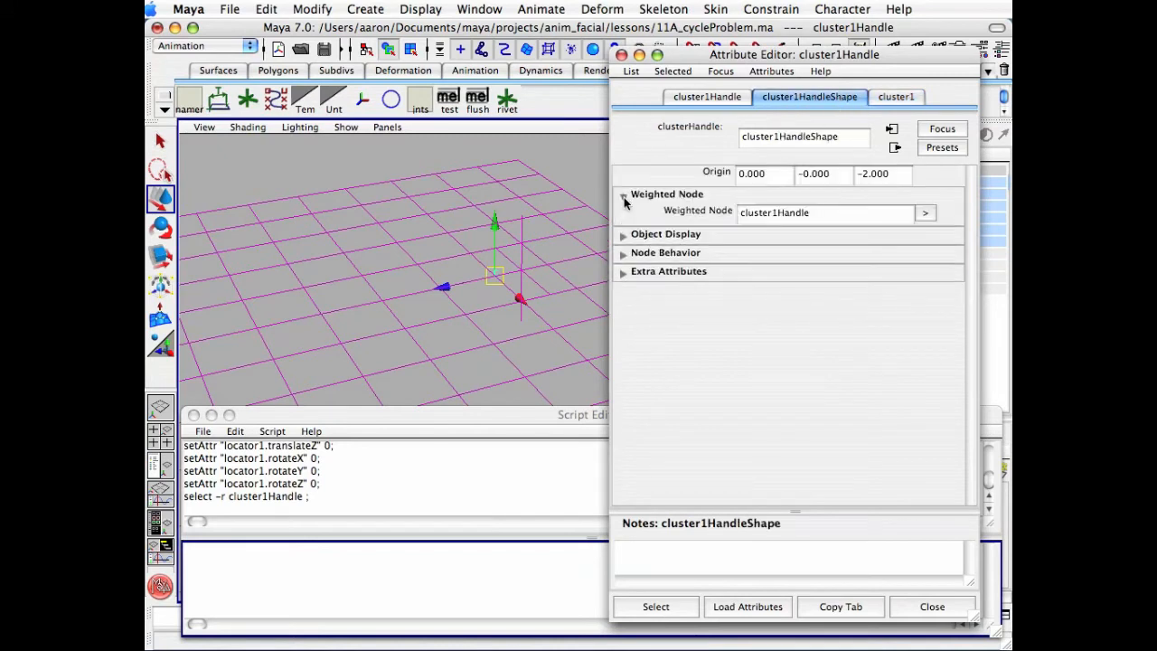
pyautogui.click(825, 211)
pyautogui.write('locator1')
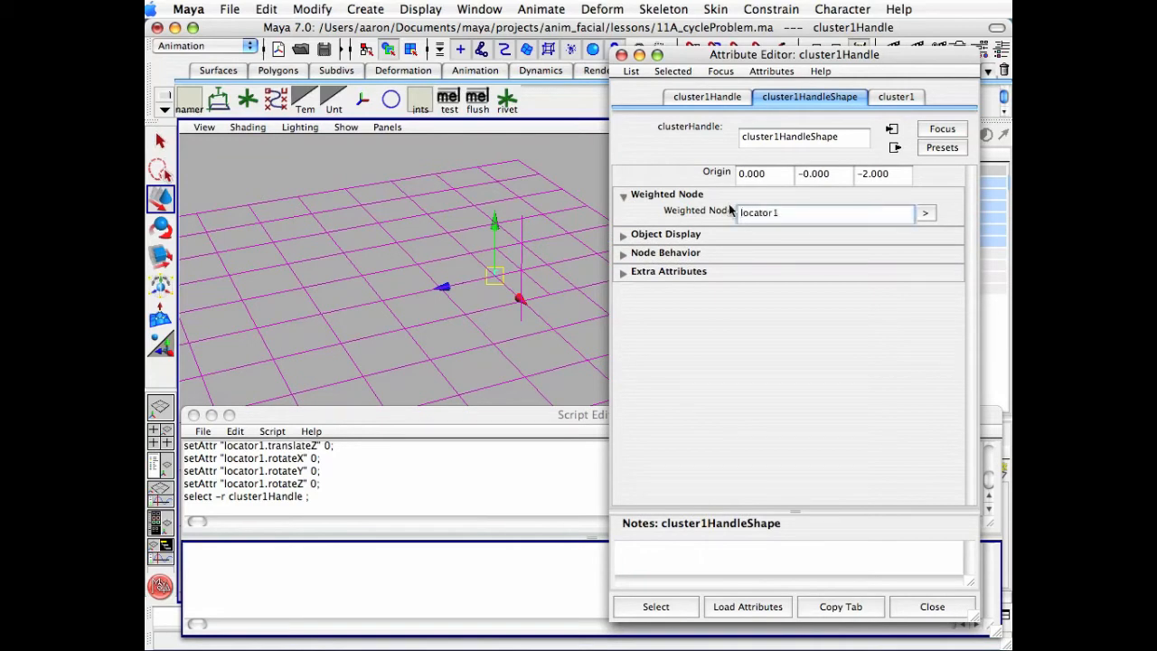
pyautogui.press('Return')
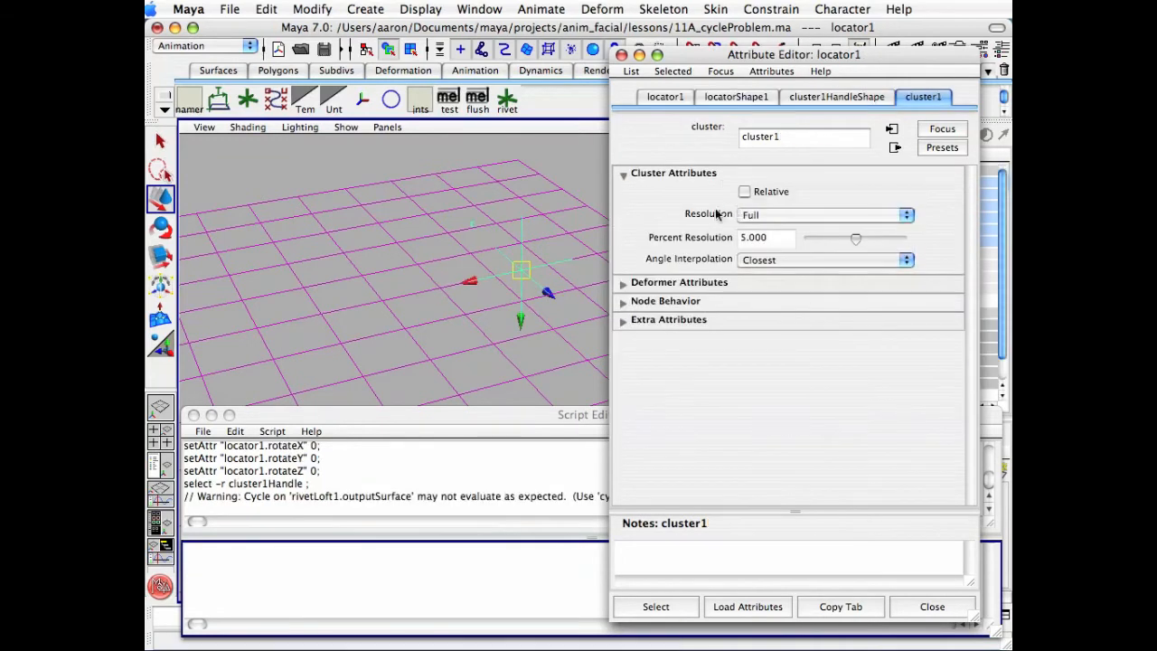
pyautogui.click(932, 607)
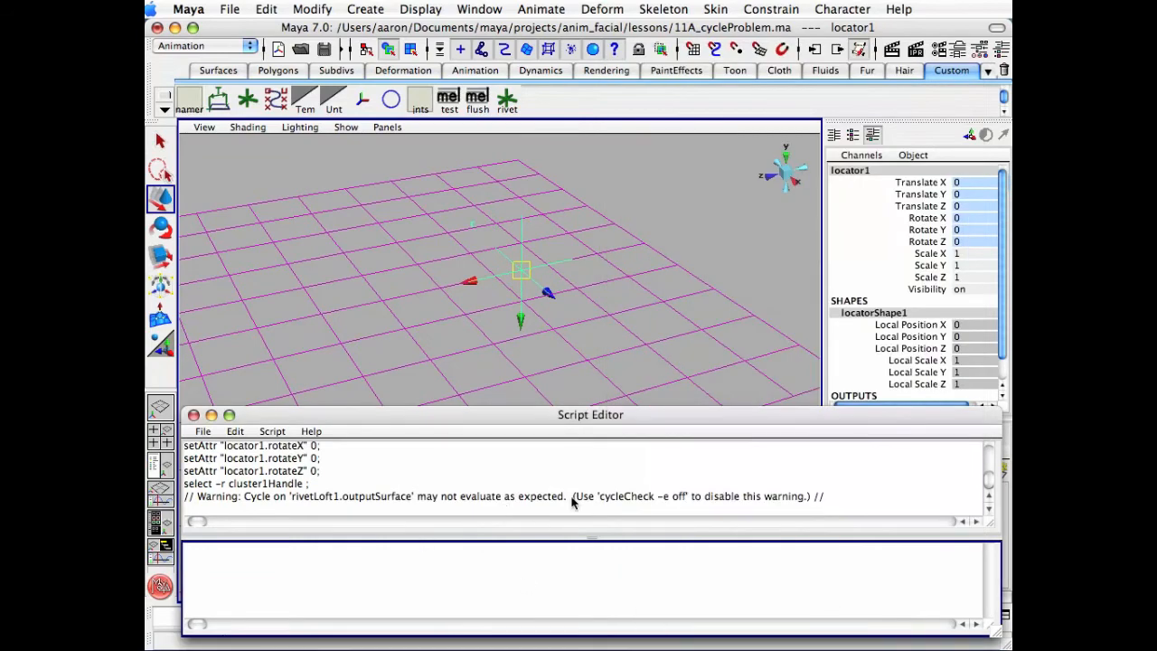
# Try setting base_msh's target_msh blend weight to 1 while viewing how the mesh and locator1 deform
pyautogui.keyDown('alt'); pyautogui.moveTo(589, 331); pyautogui.dragTo(647, 239); pyautogui.keyUp('alt')
pyautogui.click(647, 239)
pyautogui.click(549, 305)
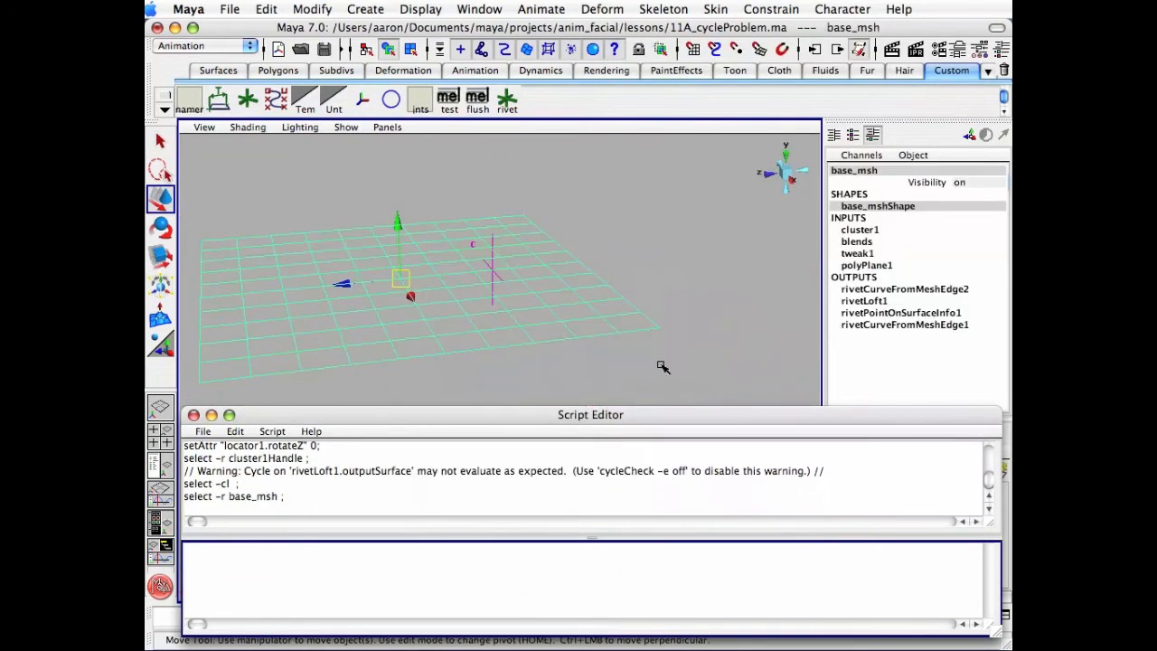
pyautogui.click(858, 242)
pyautogui.click(920, 288)
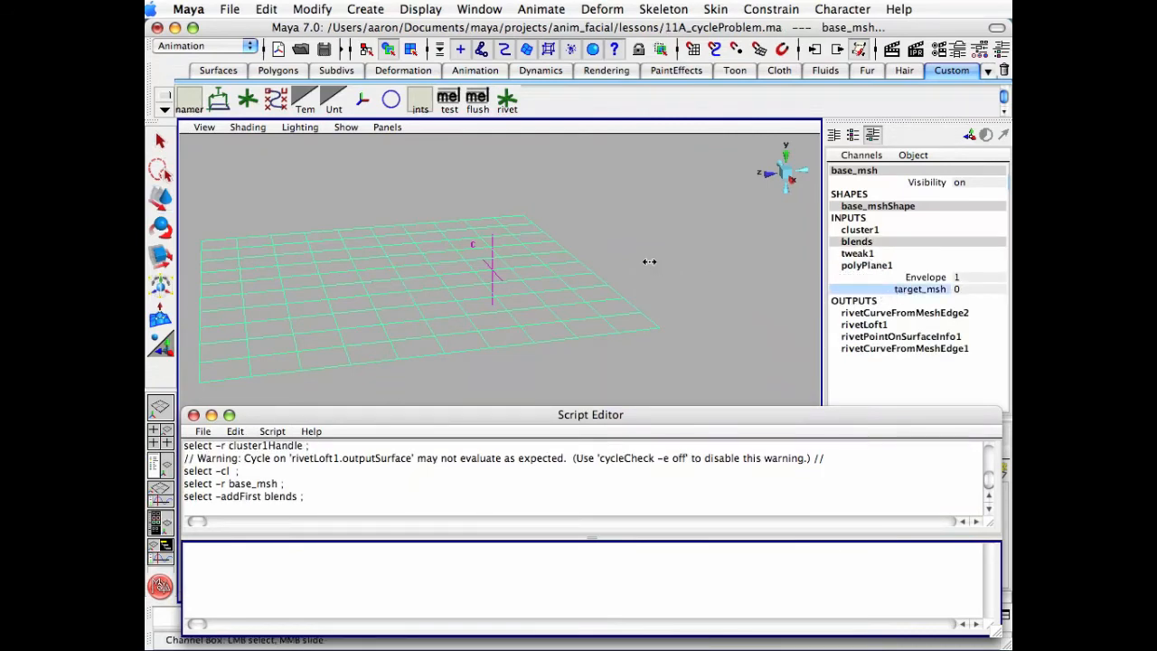
pyautogui.moveTo(651, 258)
pyautogui.mouseDown(button='middle')
pyautogui.moveTo(663, 256)
pyautogui.moveTo(651, 253)
pyautogui.mouseUp(button='middle')
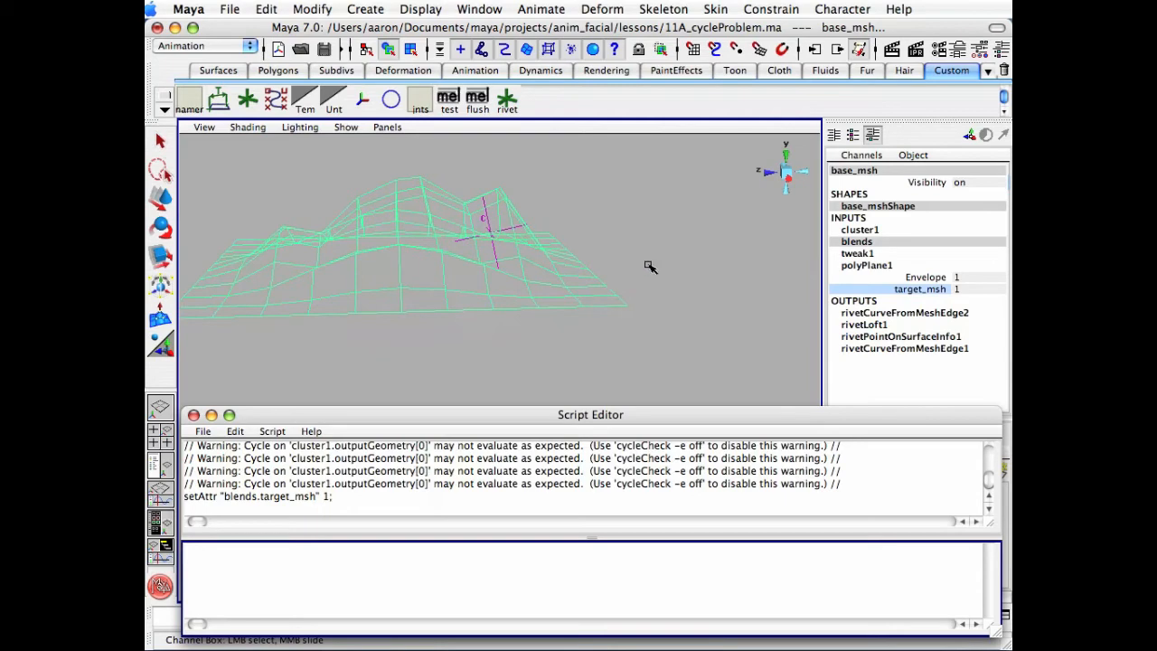
# Undo the target_msh blend change and the weighted node assignment to locator1
pyautogui.press('z')
pyautogui.press('z')
pyautogui.press('z')
pyautogui.press('z')
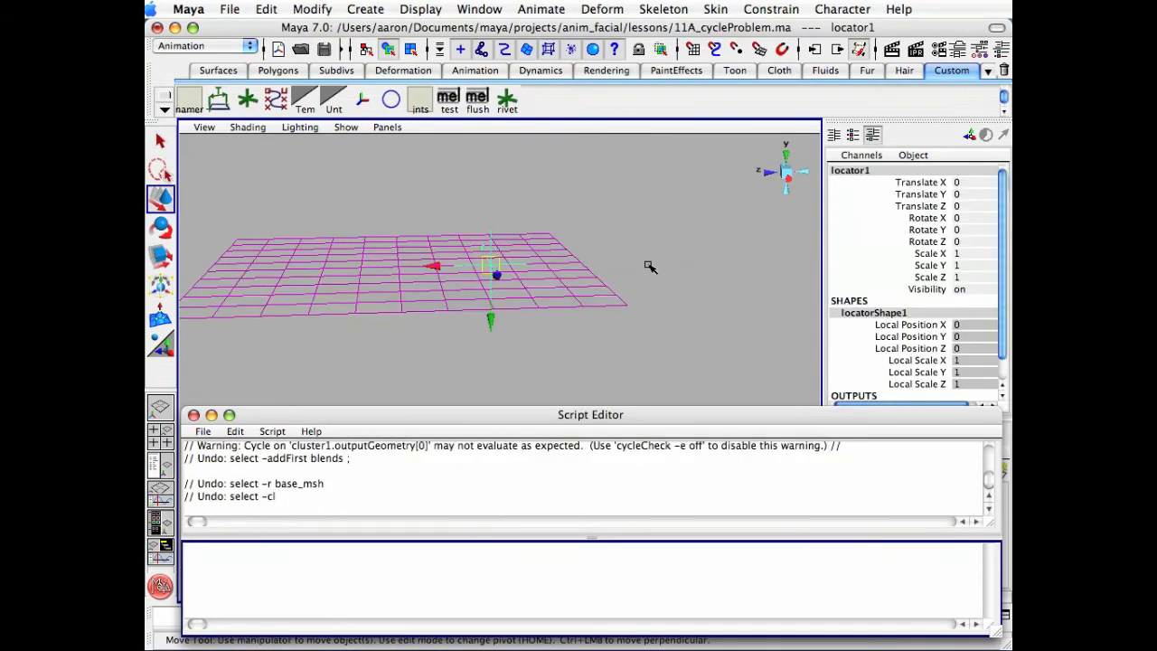
pyautogui.press('z')
# Try raising cluster1Handle about 0.32 units in Y, and undo the move
pyautogui.keyDown('alt'); pyautogui.moveTo(620, 237); pyautogui.dragTo(634, 250); pyautogui.keyUp('alt')
pyautogui.hotkey('shift', 'h')
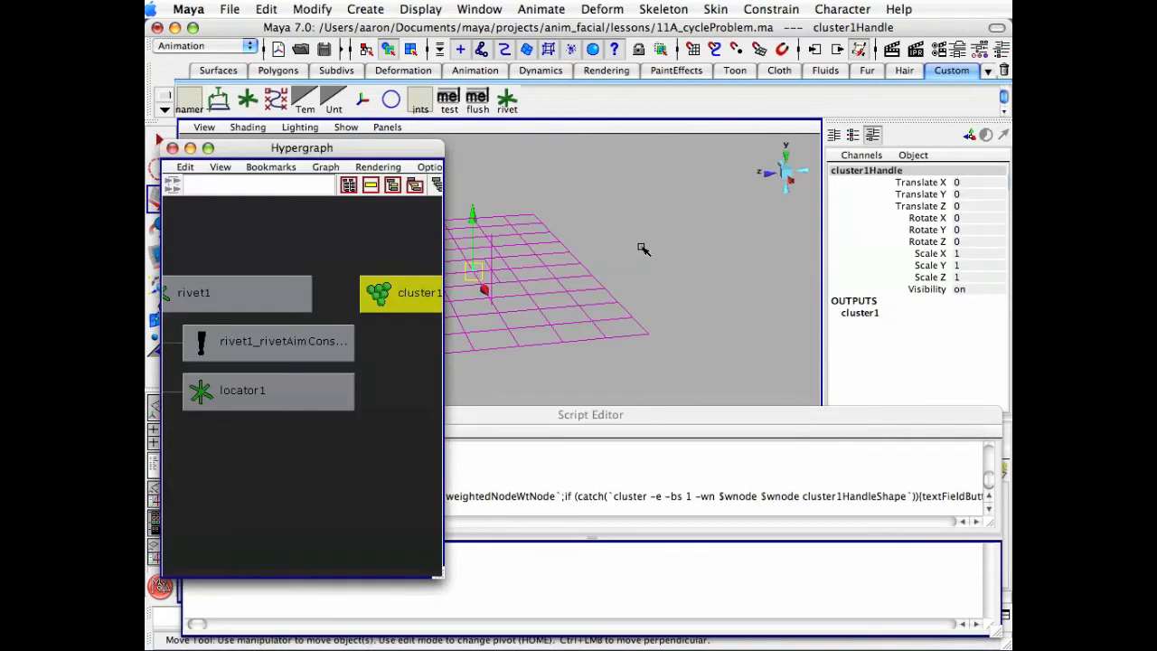
pyautogui.click(430, 296)
pyautogui.moveTo(476, 224); pyautogui.dragTo(476, 215)
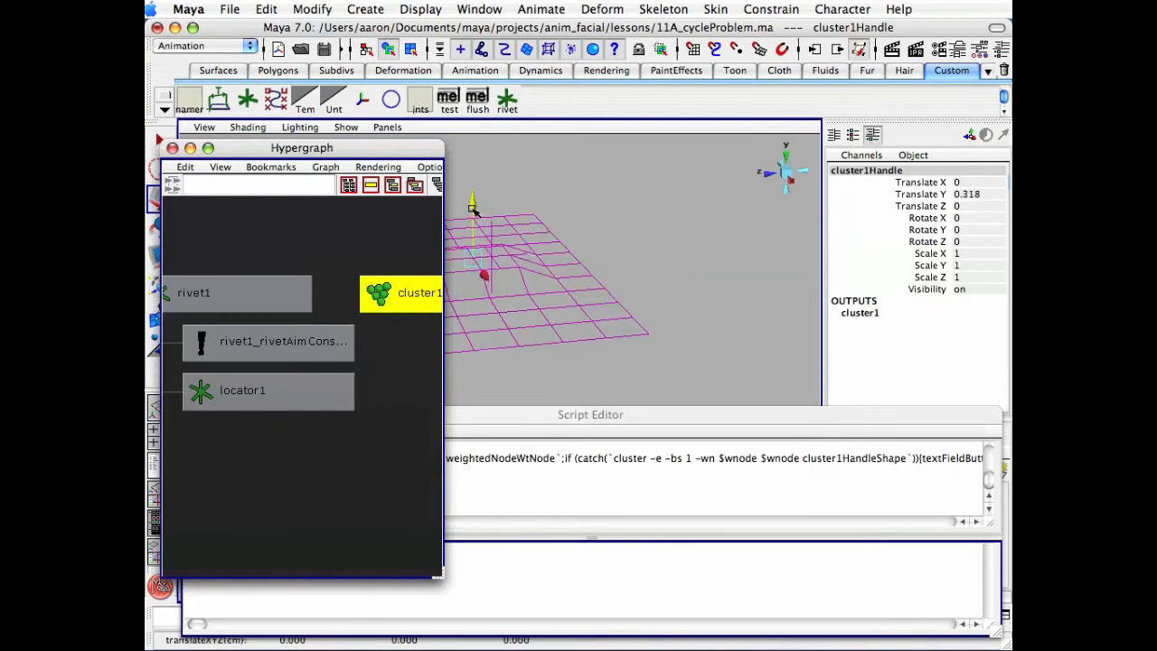
pyautogui.press('z')
# Unparent locator1 from rivet1
pyautogui.click(628, 227)
pyautogui.click(261, 400)
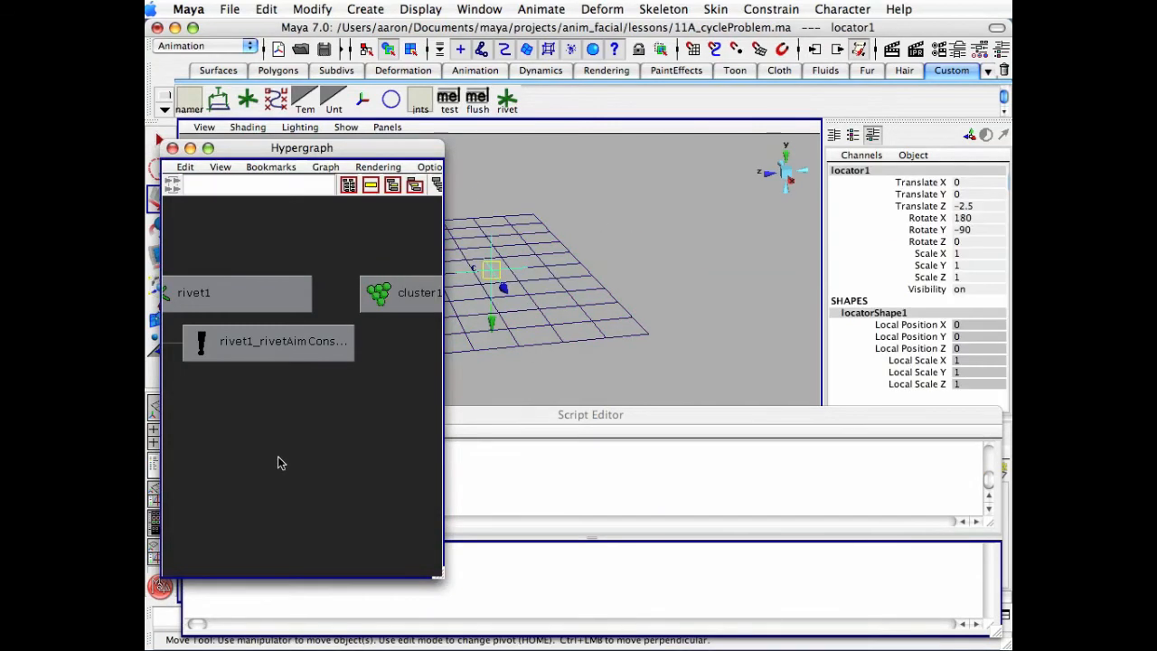
pyautogui.keyDown('alt'); pyautogui.moveTo(609, 259); pyautogui.dragTo(645, 261); pyautogui.keyUp('alt')
# Point-constrain and orient-constrain locator1 to rivet1, and clear the selection
pyautogui.keyDown('alt'); pyautogui.moveTo(343, 377); pyautogui.dragTo(362, 414, button='middle'); pyautogui.keyUp('alt')
pyautogui.keyDown('alt'); pyautogui.moveTo(361, 414); pyautogui.dragTo(278, 411, button='right'); pyautogui.keyUp('alt')
pyautogui.click(260, 355)
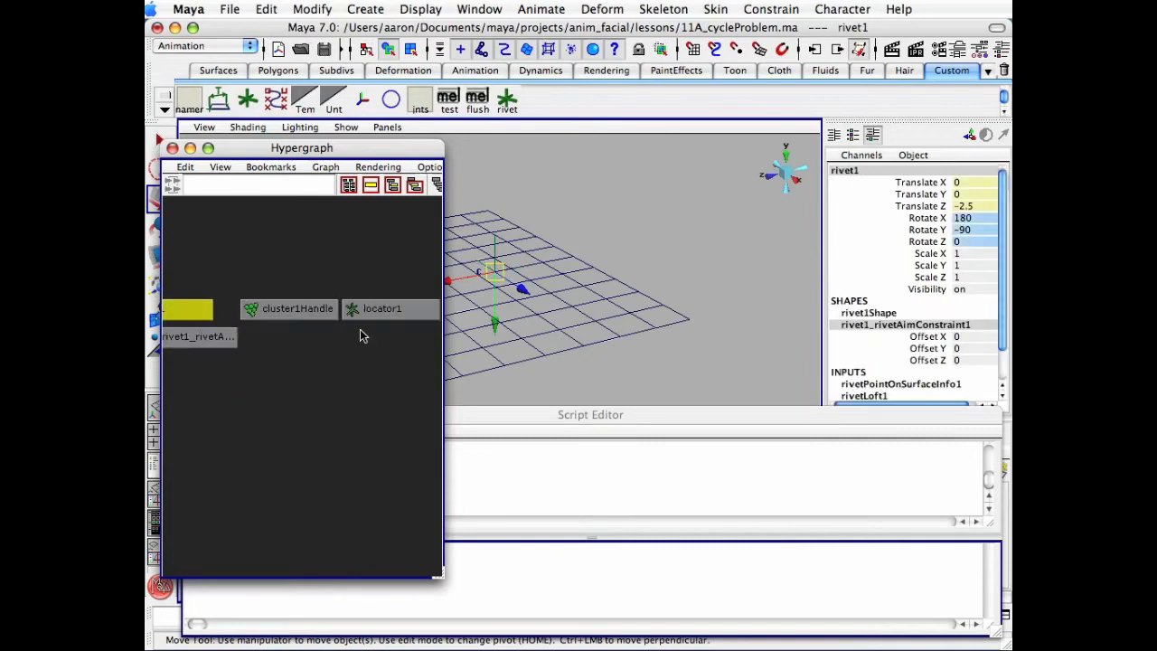
pyautogui.click(352, 325)
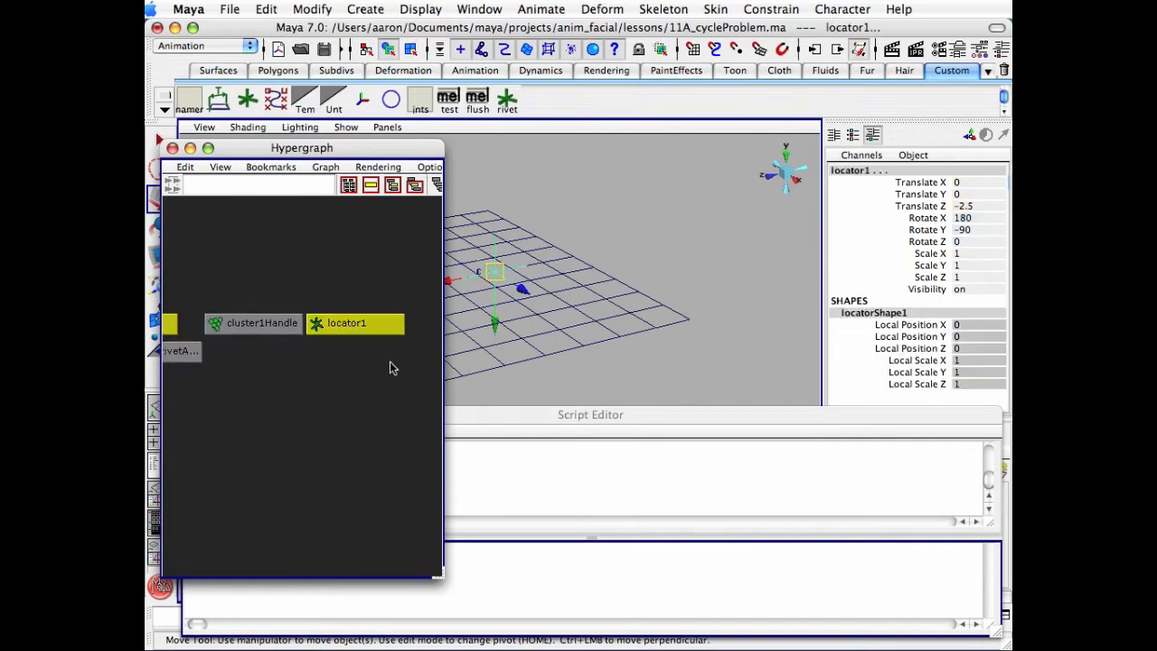
pyautogui.click(771, 9)
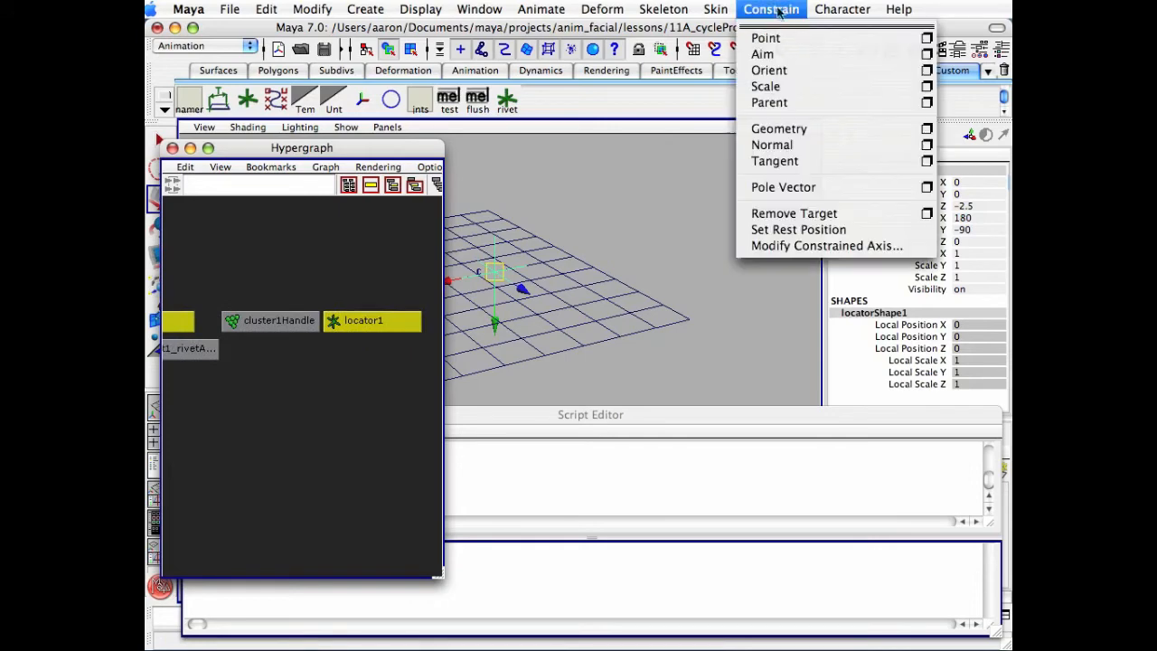
pyautogui.click(804, 38)
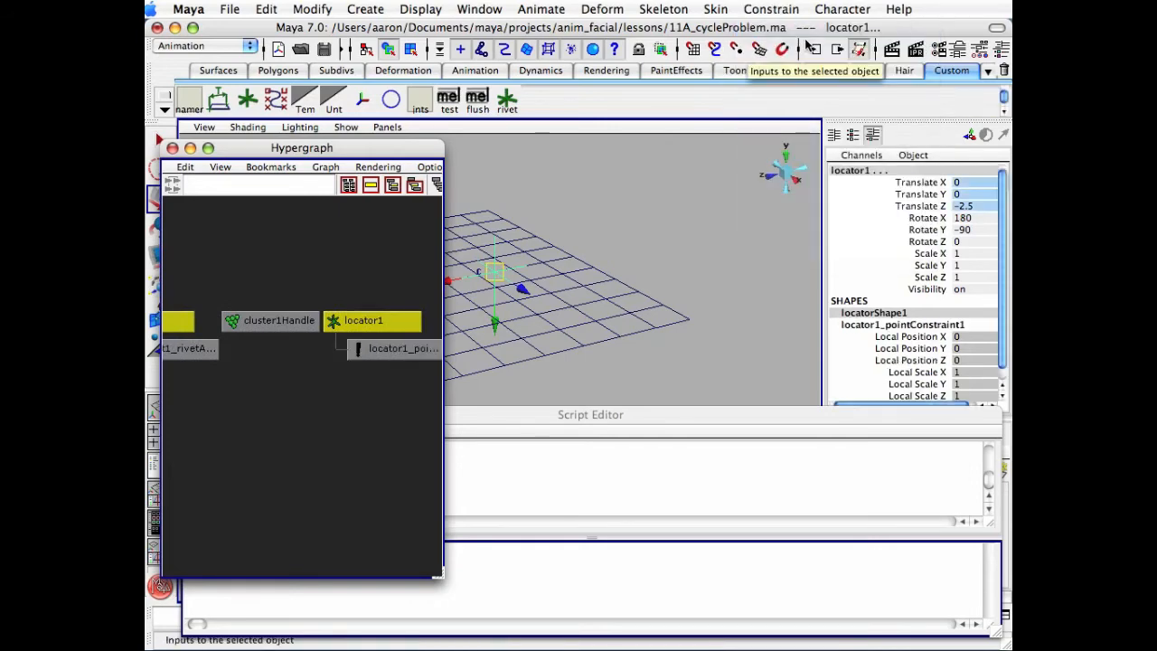
pyautogui.click(783, 18)
pyautogui.click(793, 74)
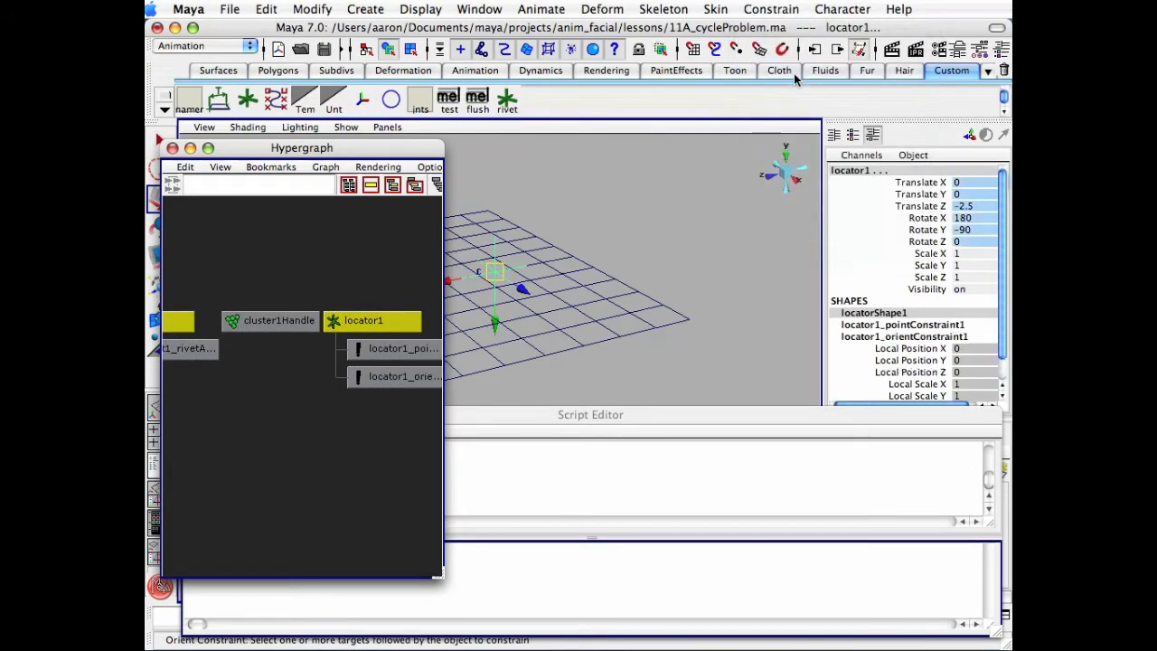
pyautogui.click(300, 512)
# Try the target_msh blend on base_msh, ending with its value at 0
pyautogui.click(592, 305)
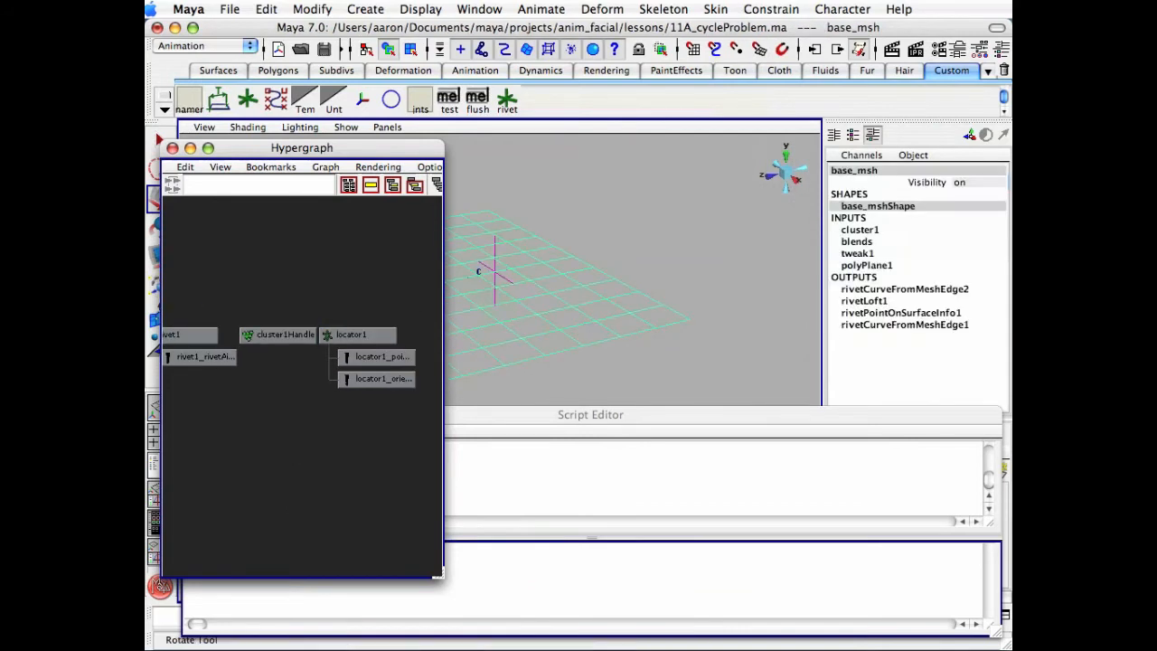
pyautogui.click(172, 147)
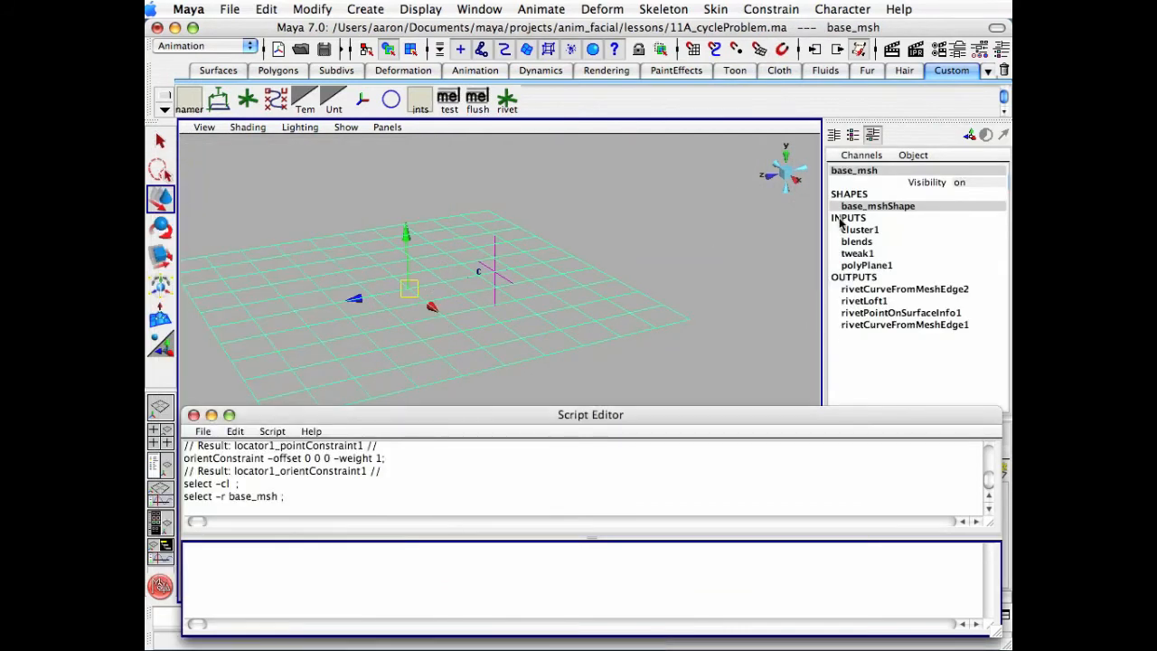
pyautogui.click(868, 242)
pyautogui.click(944, 289)
pyautogui.moveTo(687, 280); pyautogui.dragTo(493, 259, button='middle')
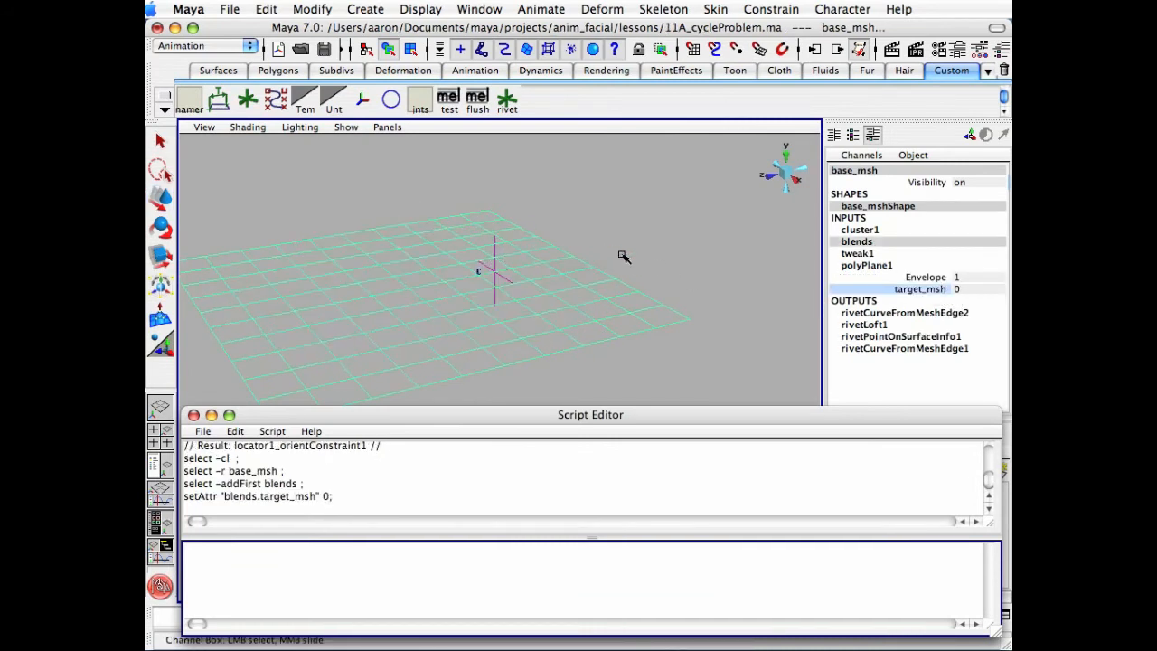
# Parent cluster1Handle under locator1 in the Hypergraph
pyautogui.press('h')
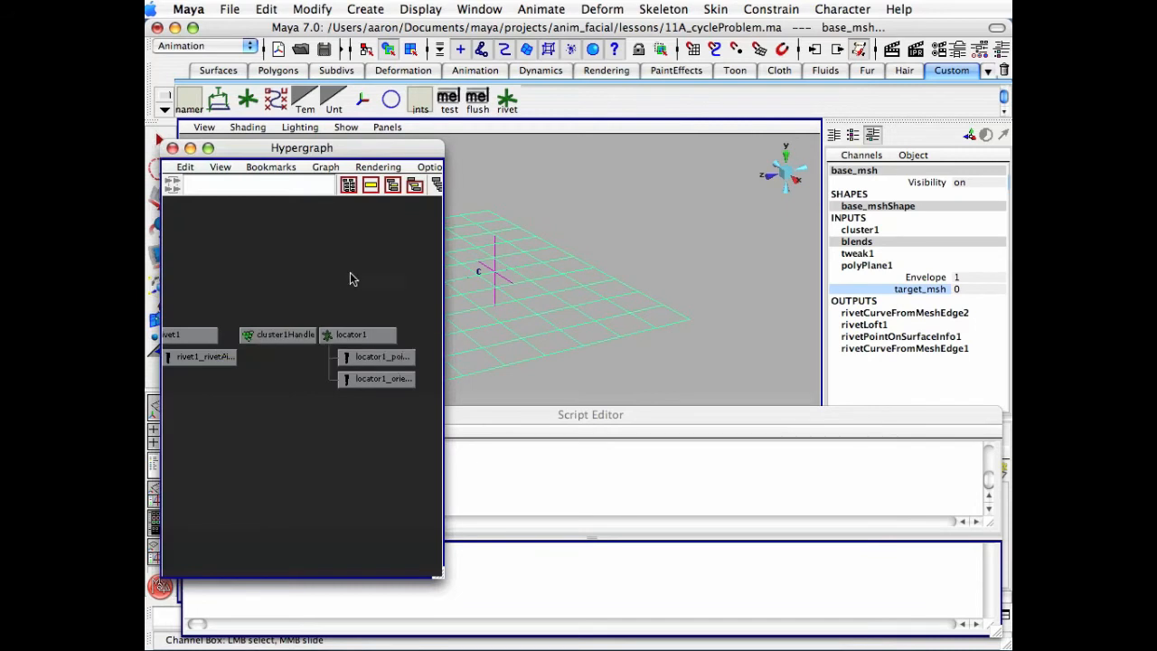
pyautogui.click(326, 309)
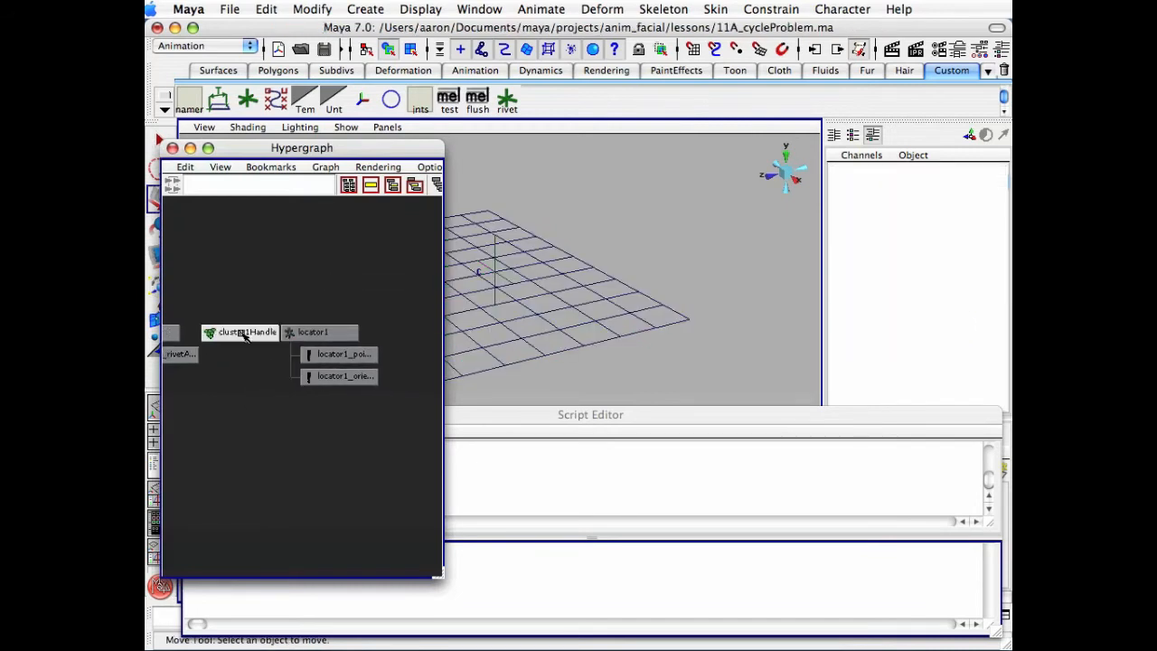
pyautogui.click(244, 332)
pyautogui.keyDown('shift'); pyautogui.click(312, 332); pyautogui.keyUp('shift')
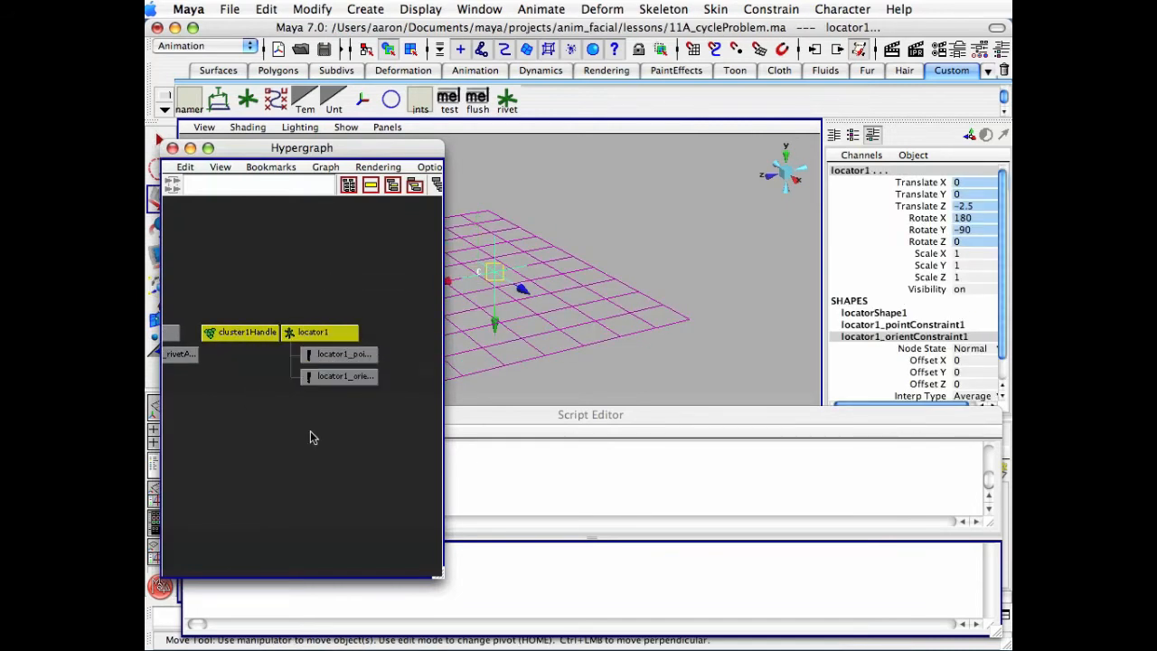
pyautogui.press('p')
pyautogui.click(172, 148)
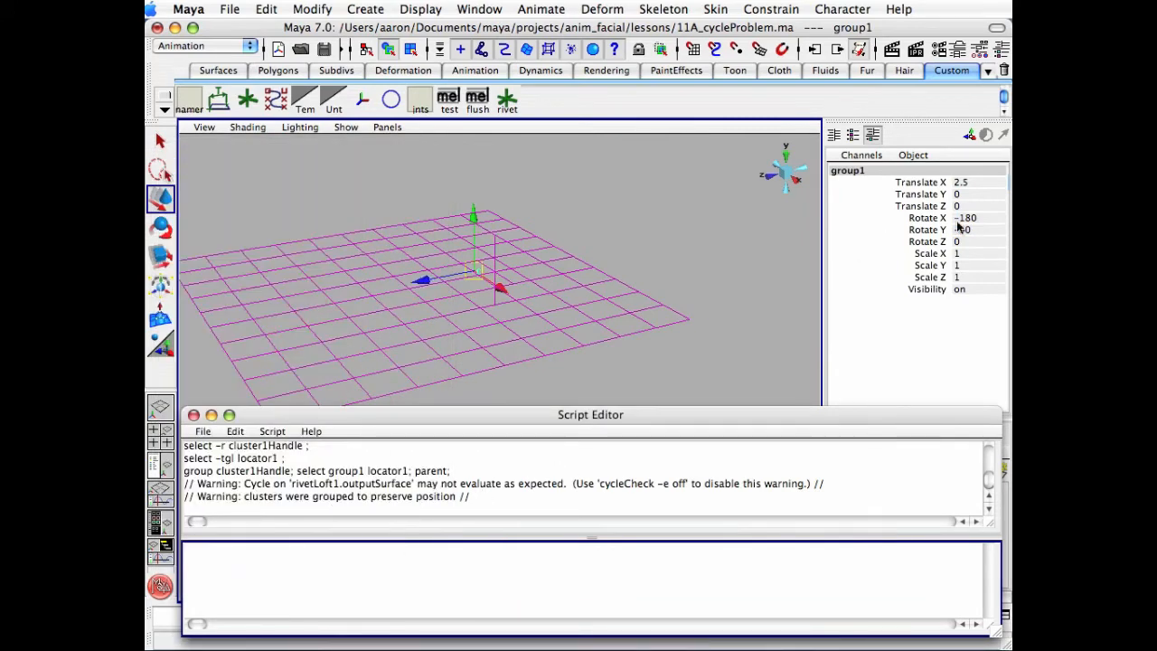
# Set the target_msh blend on base_msh to 1 and check locator1 on the deformed mesh
pyautogui.click(612, 251)
pyautogui.click(641, 292)
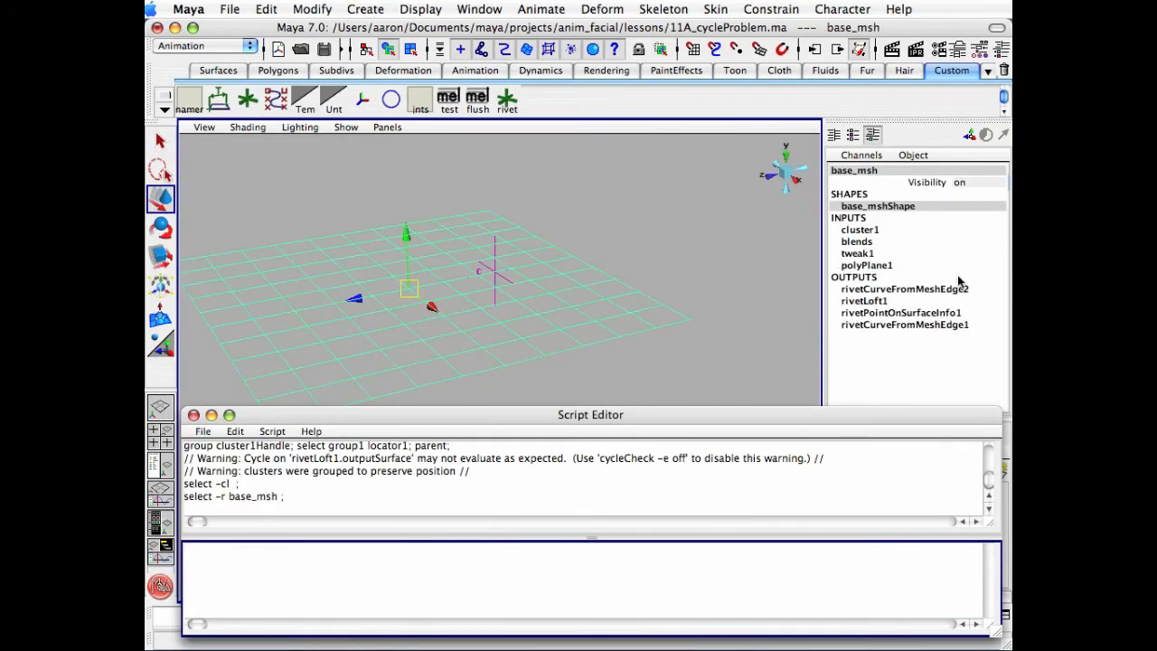
pyautogui.click(859, 241)
pyautogui.click(915, 289)
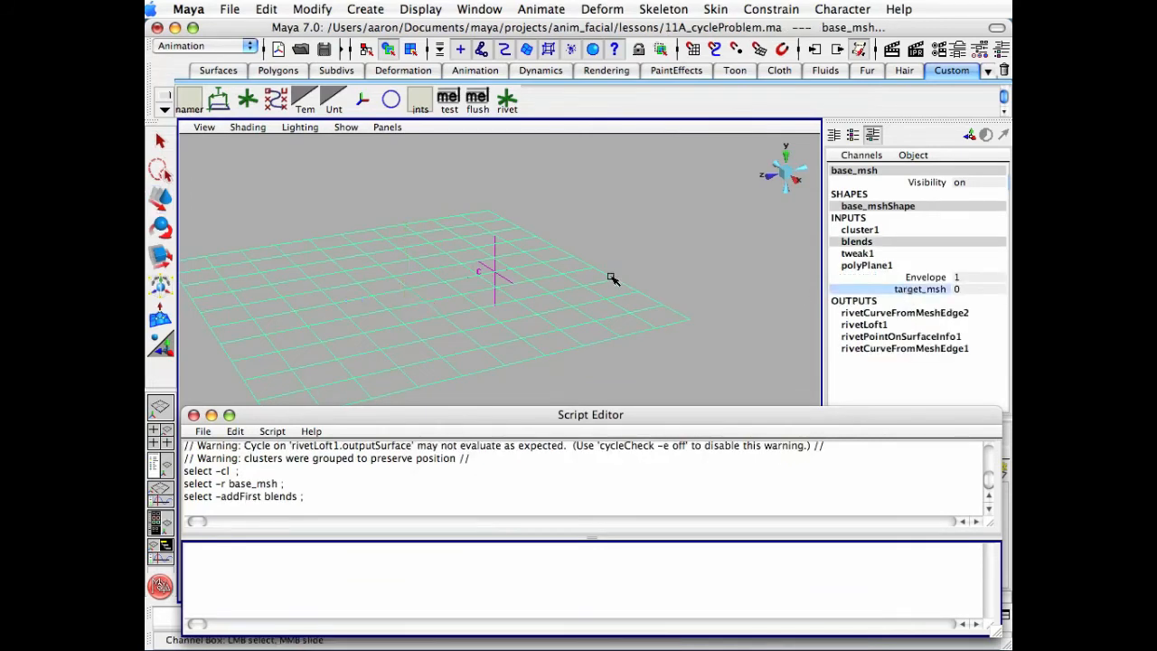
pyautogui.moveTo(610, 276); pyautogui.dragTo(589, 261, button='middle')
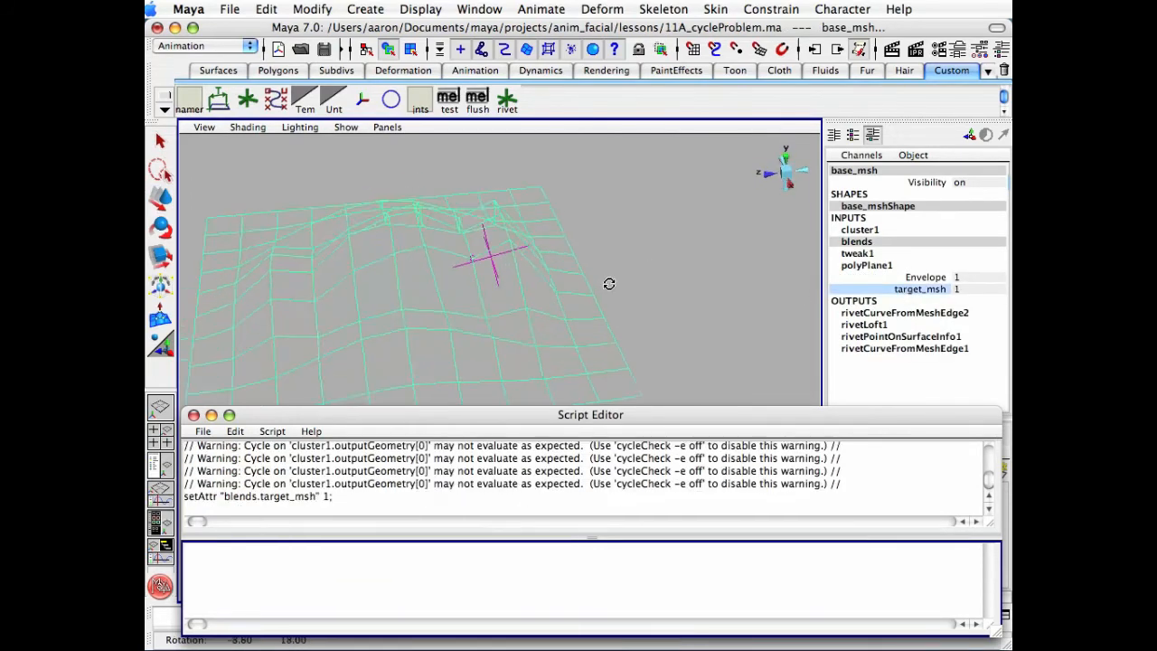
pyautogui.click(646, 261)
pyautogui.click(477, 252)
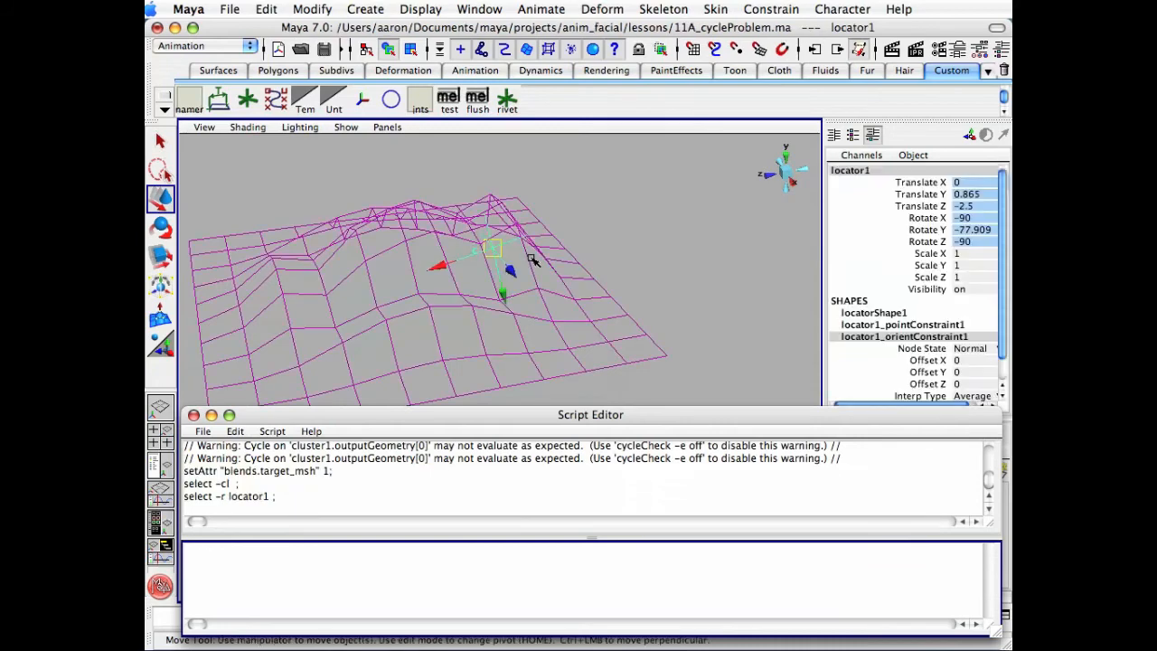
pyautogui.click(581, 244)
# Enable the Relative option on cluster1Handle's cluster1 node
pyautogui.scroll(5, 578, 245)
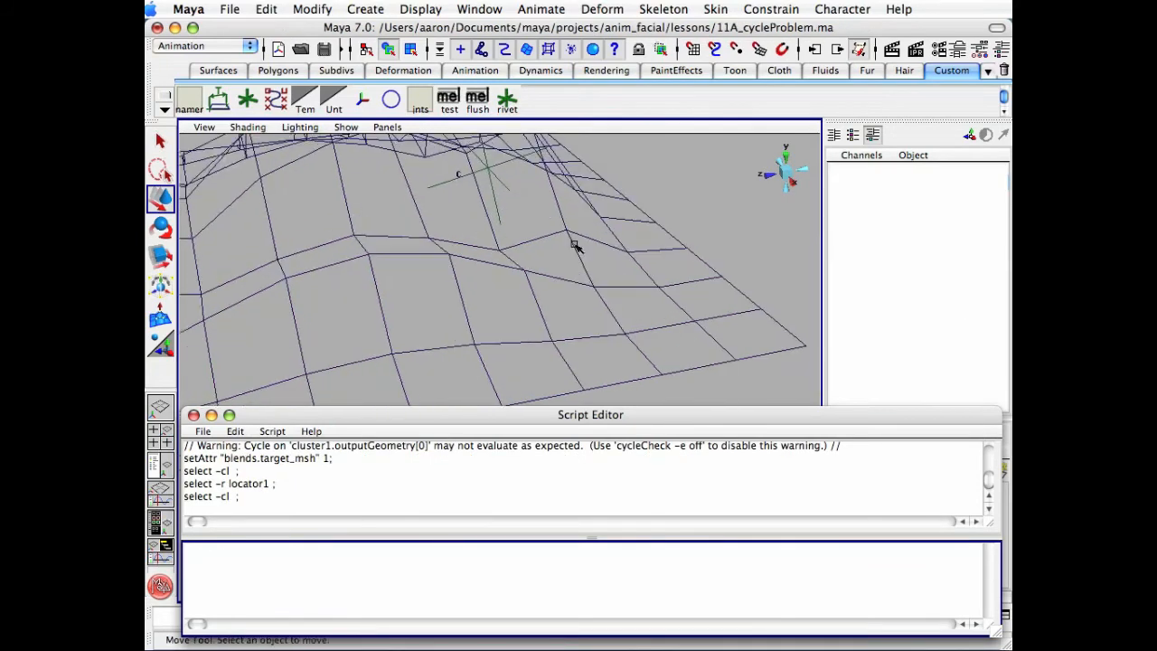
pyautogui.keyDown('alt'); pyautogui.moveTo(577, 247); pyautogui.dragTo(589, 285, button='middle'); pyautogui.keyUp('alt')
pyautogui.click(485, 221)
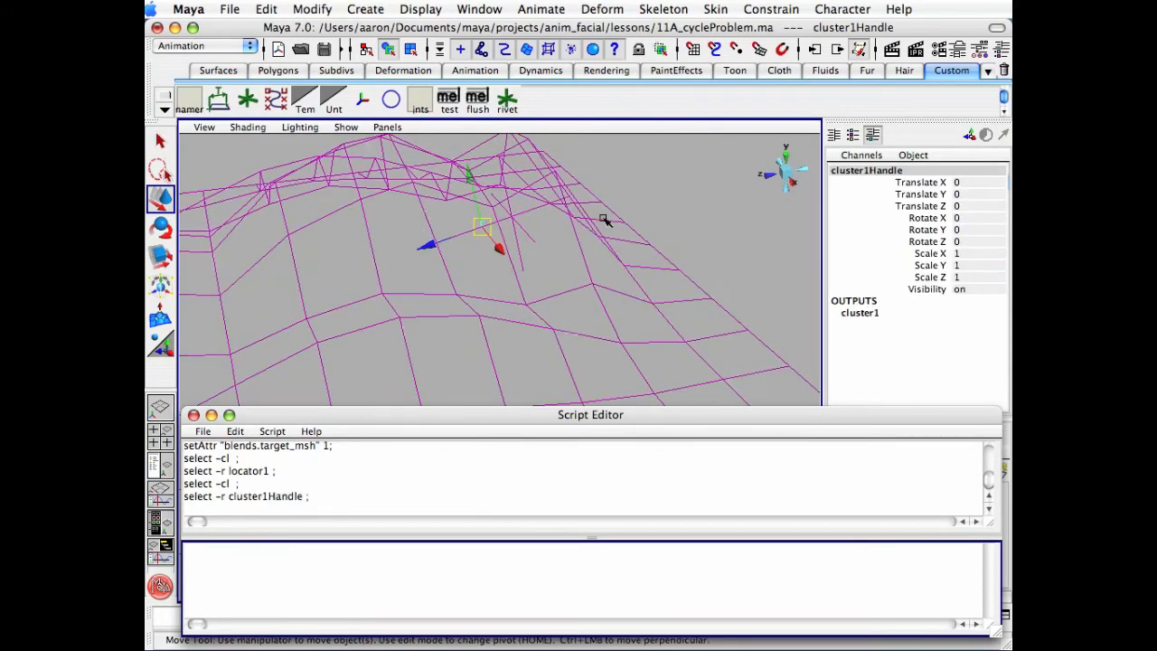
pyautogui.hotkey('ctrl', 'a')
pyautogui.click(745, 191)
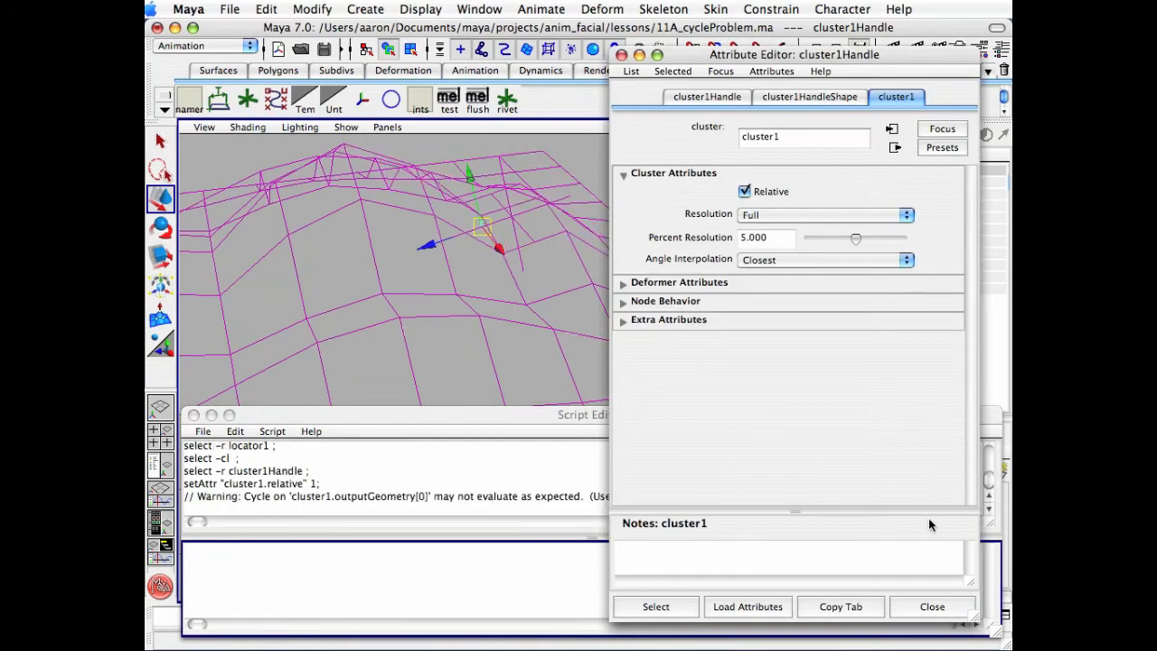
pyautogui.click(932, 607)
# Try raising cluster1Handle in Y by about 2.18, 1.81, 0.55 and 2.55 units, undoing each move
pyautogui.keyDown('alt'); pyautogui.moveTo(644, 395); pyautogui.dragTo(567, 370); pyautogui.keyUp('alt')
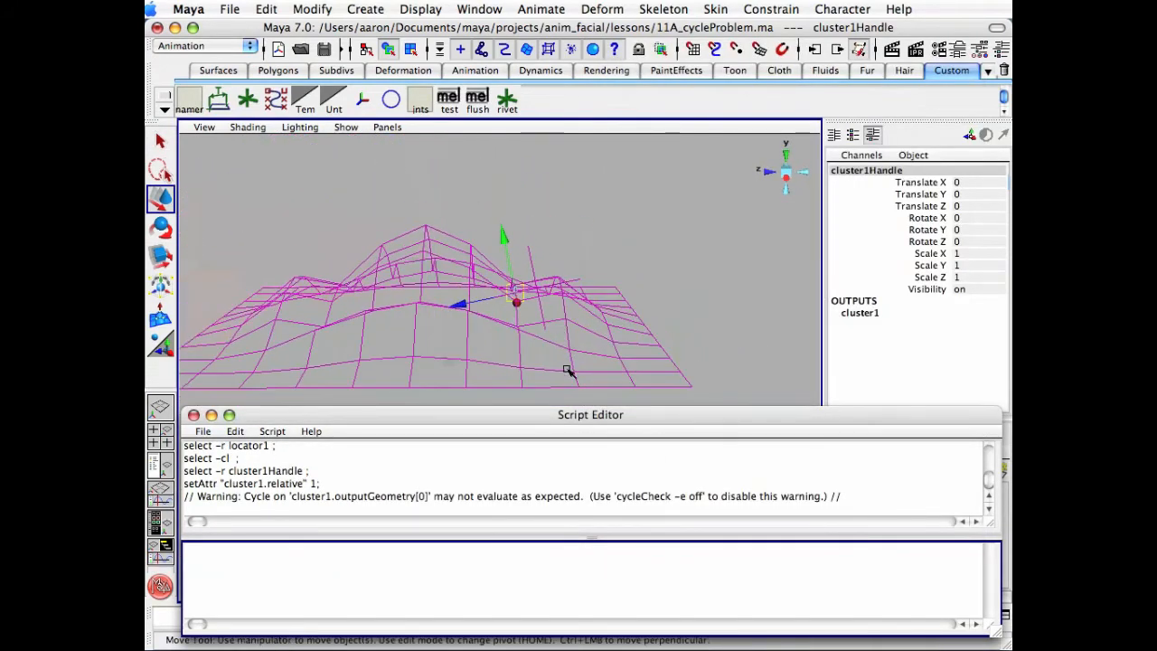
pyautogui.moveTo(506, 242); pyautogui.dragTo(485, 170)
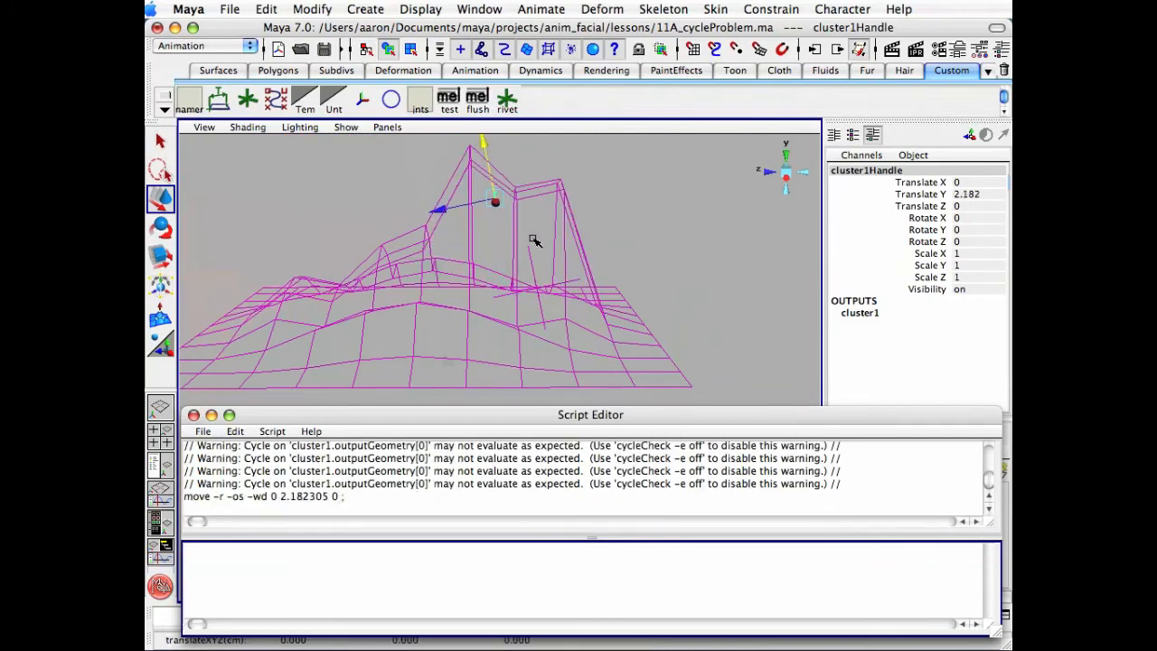
pyautogui.hotkey('ctrl', 'z')
pyautogui.keyDown('alt'); pyautogui.moveTo(535, 245); pyautogui.dragTo(534, 253, button='middle'); pyautogui.keyUp('alt')
pyautogui.moveTo(504, 245); pyautogui.dragTo(484, 186)
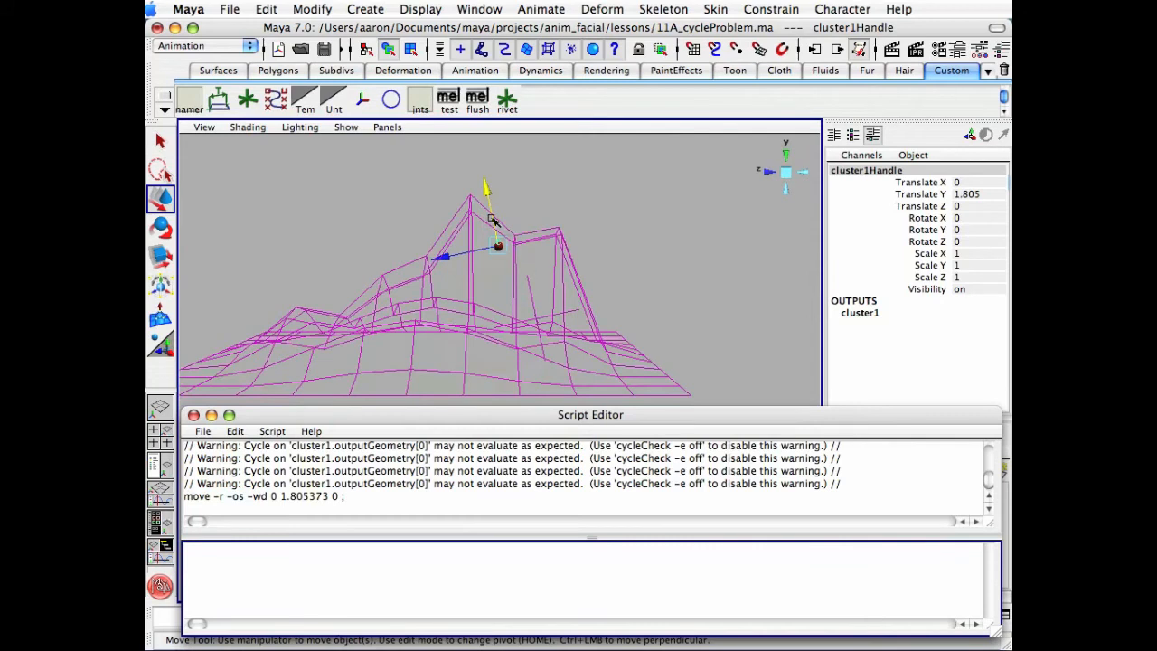
pyautogui.hotkey('ctrl', 'z')
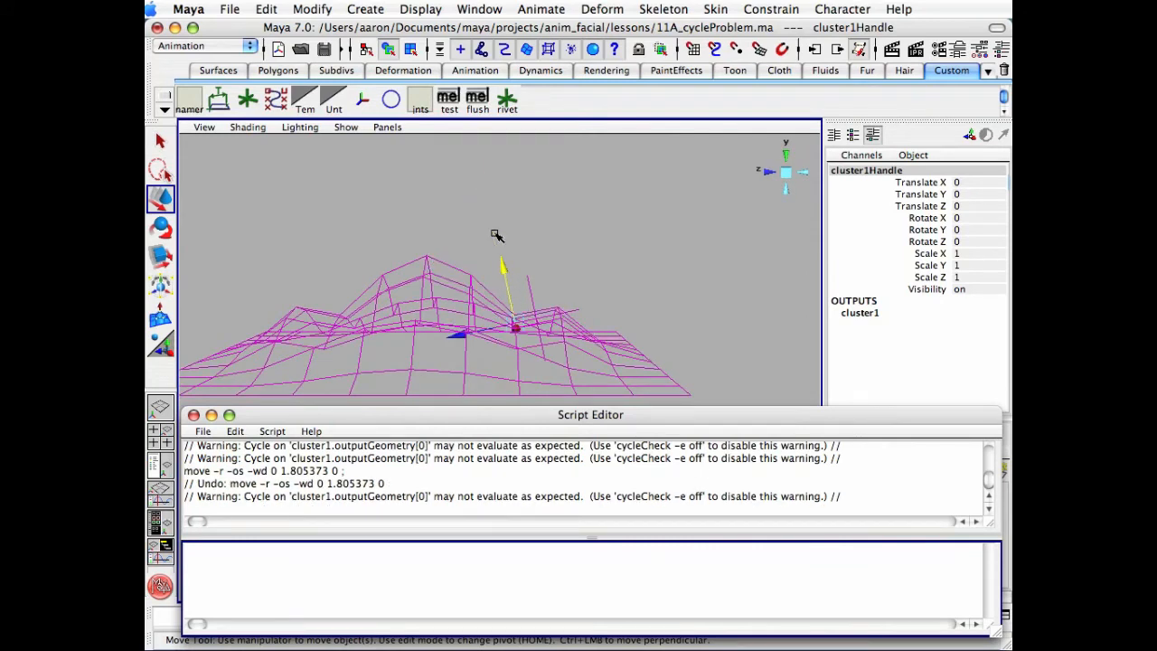
pyautogui.moveTo(507, 265)
pyautogui.mouseDown()
pyautogui.moveTo(486, 241)
pyautogui.moveTo(478, 160)
pyautogui.moveTo(513, 266)
pyautogui.mouseUp()
pyautogui.hotkey('ctrl', 'z')
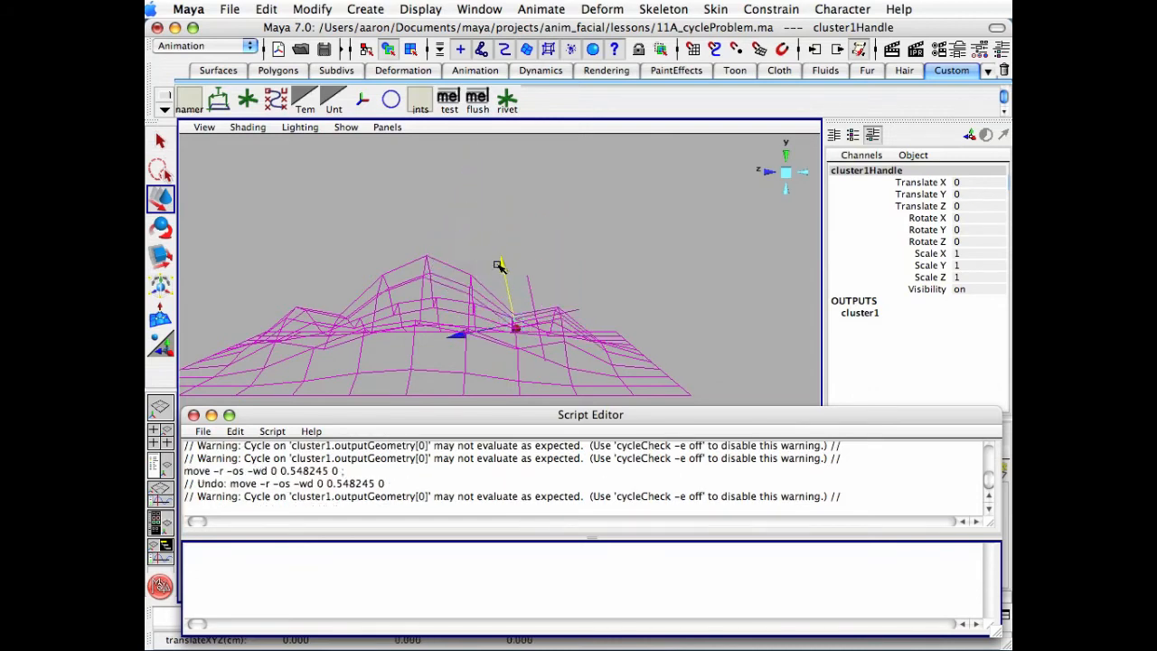
pyautogui.moveTo(500, 261); pyautogui.dragTo(477, 160)
pyautogui.press('z')
# Reorder base_msh's input operations so that the blends blend shape is listed above cluster1
pyautogui.keyDown('alt'); pyautogui.moveTo(615, 261); pyautogui.dragTo(620, 277); pyautogui.keyUp('alt')
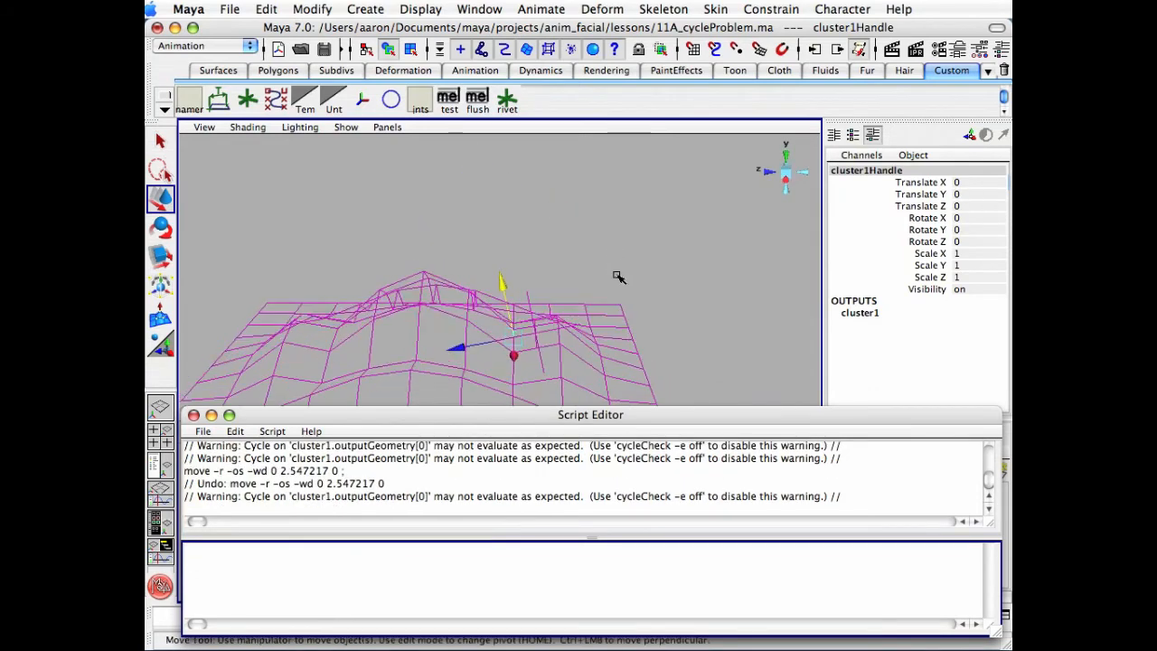
pyautogui.keyDown('alt'); pyautogui.moveTo(620, 276); pyautogui.dragTo(604, 212, button='middle'); pyautogui.keyUp('alt')
pyautogui.click(653, 252)
pyautogui.moveTo(624, 258); pyautogui.dragTo(678, 299)
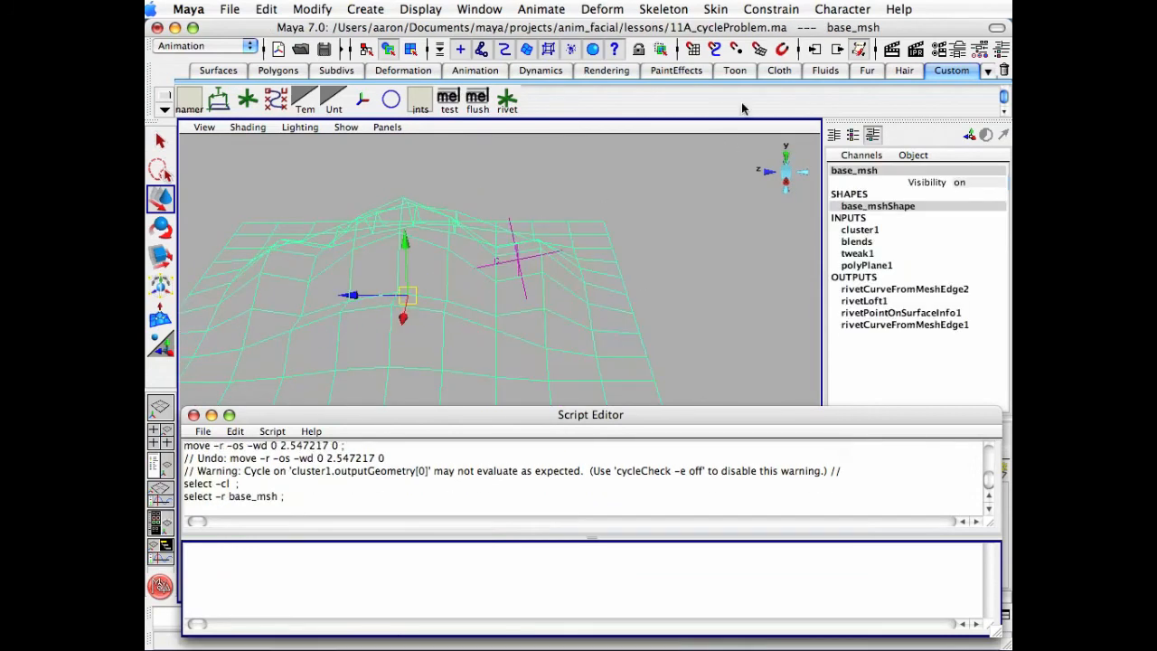
pyautogui.click(813, 49)
pyautogui.click(841, 164)
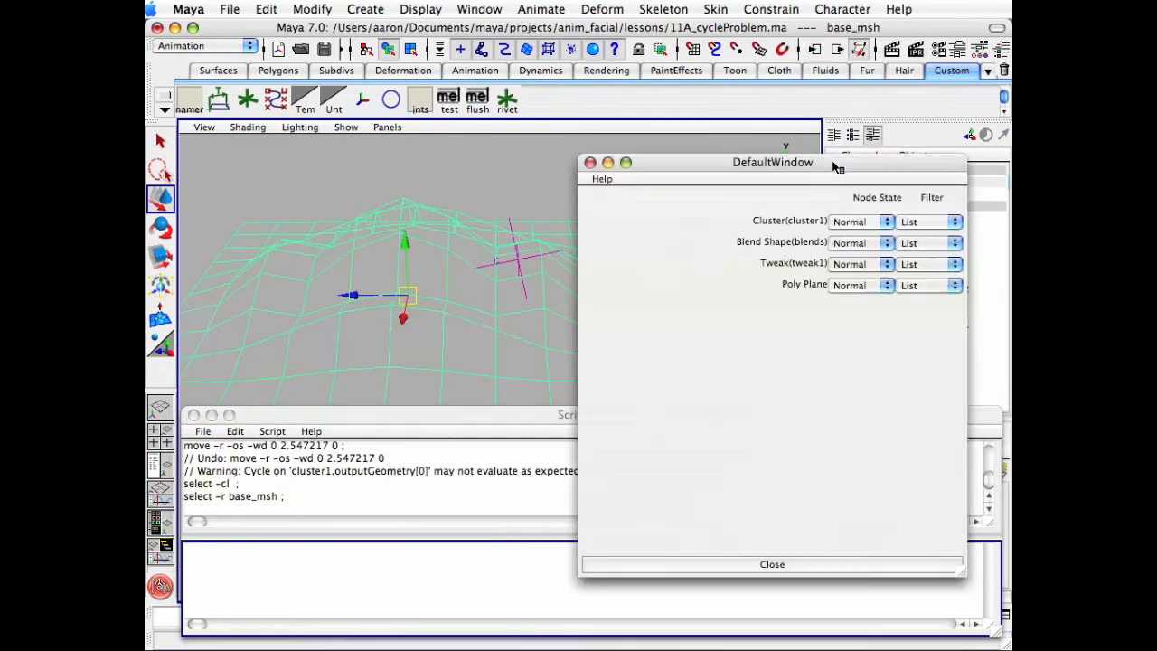
pyautogui.moveTo(789, 224); pyautogui.dragTo(783, 242, button='middle')
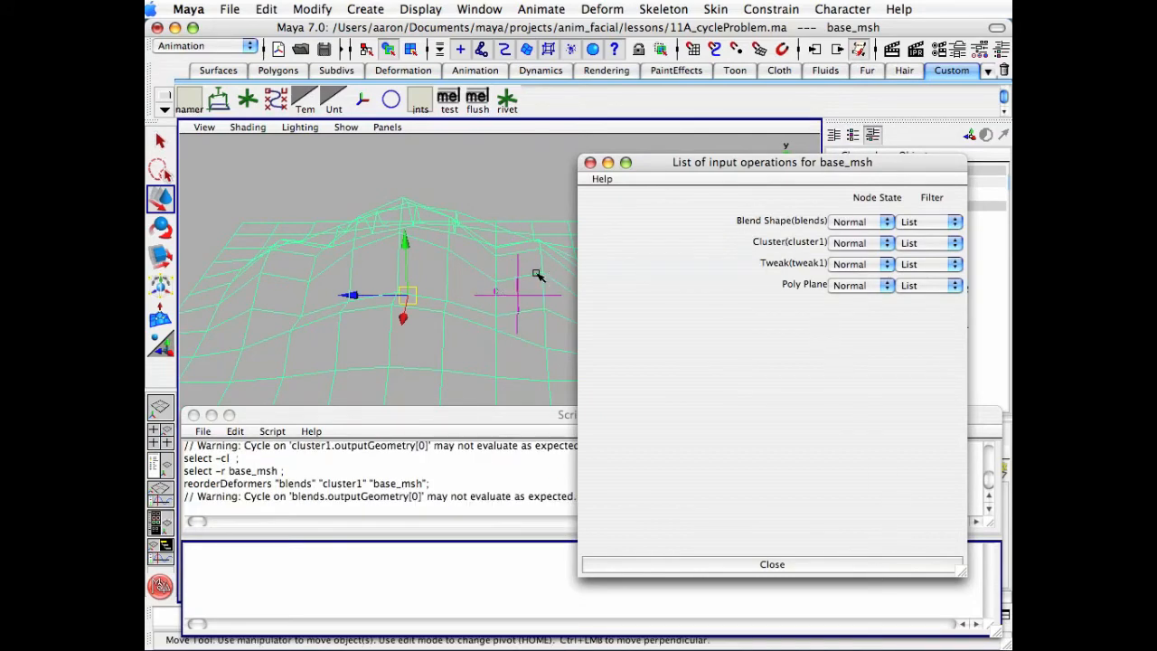
# Put cluster1 back above blends in base_msh's input operations and close the list
pyautogui.keyDown('alt'); pyautogui.moveTo(537, 274); pyautogui.dragTo(520, 302); pyautogui.keyUp('alt')
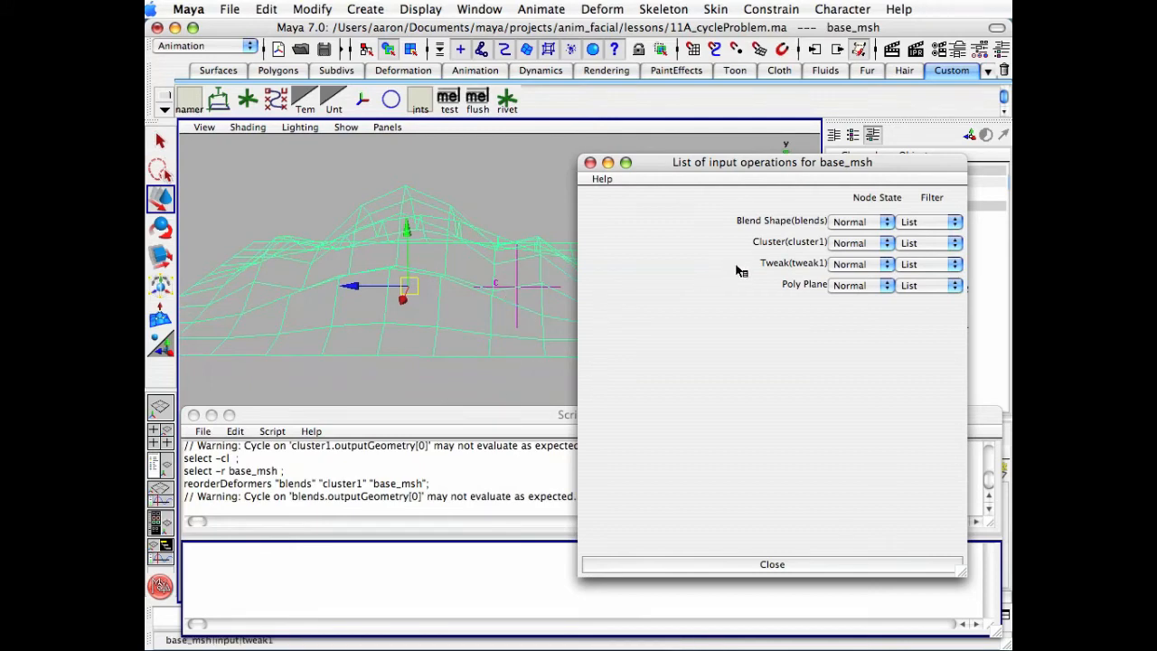
pyautogui.moveTo(774, 225); pyautogui.dragTo(779, 247, button='middle')
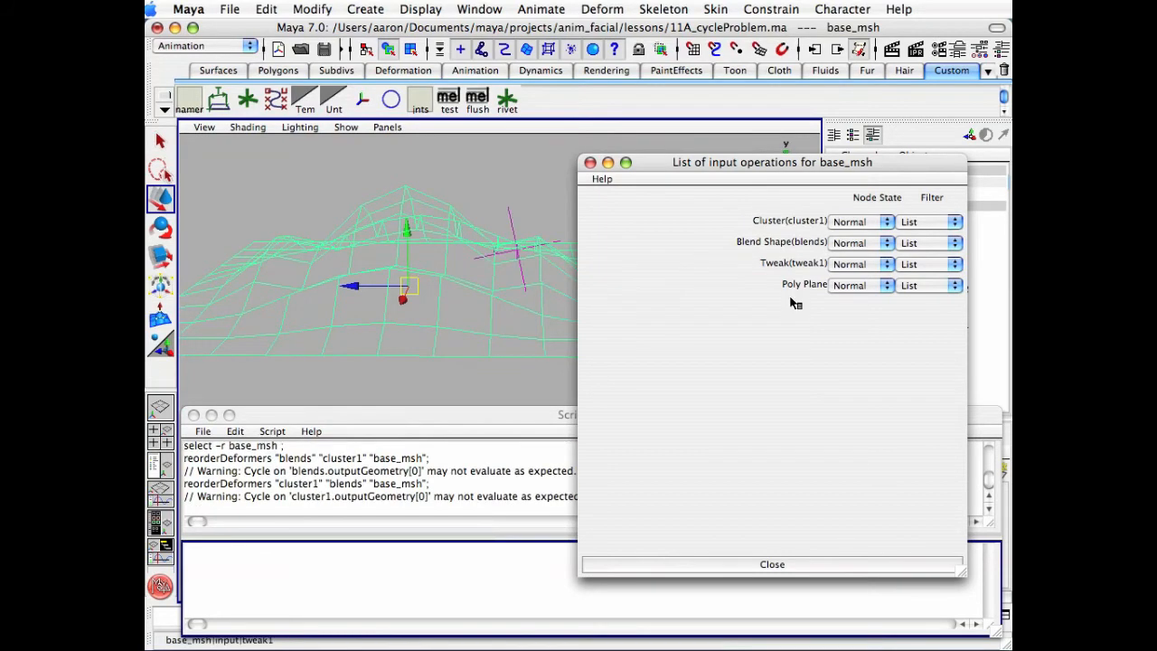
pyautogui.click(822, 565)
# Undo the deformer reordering, the Relative setting, the target_msh blend and the parenting of cluster1Handle to locator1
pyautogui.keyDown('alt'); pyautogui.moveTo(542, 298); pyautogui.dragTo(572, 263); pyautogui.keyUp('alt')
pyautogui.press('z')
pyautogui.press('z')
pyautogui.press('z')
pyautogui.press('z')
pyautogui.press('z')
pyautogui.press('z')
pyautogui.press('z')
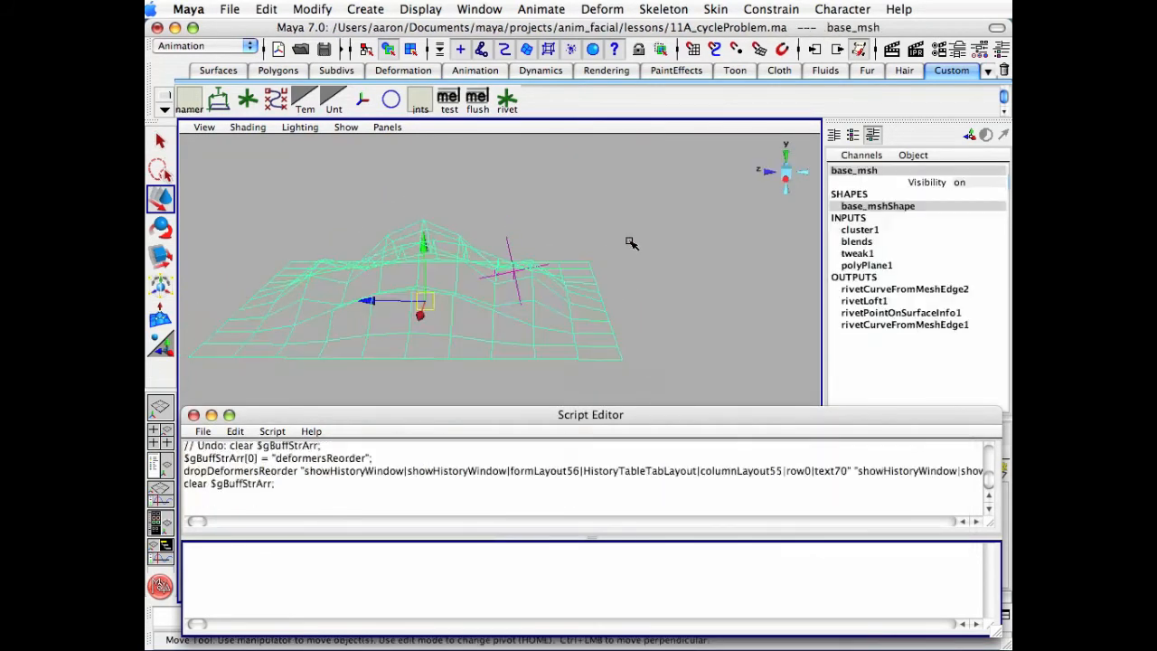
pyautogui.press('z')
pyautogui.press('z')
pyautogui.press('z')
pyautogui.press('z')
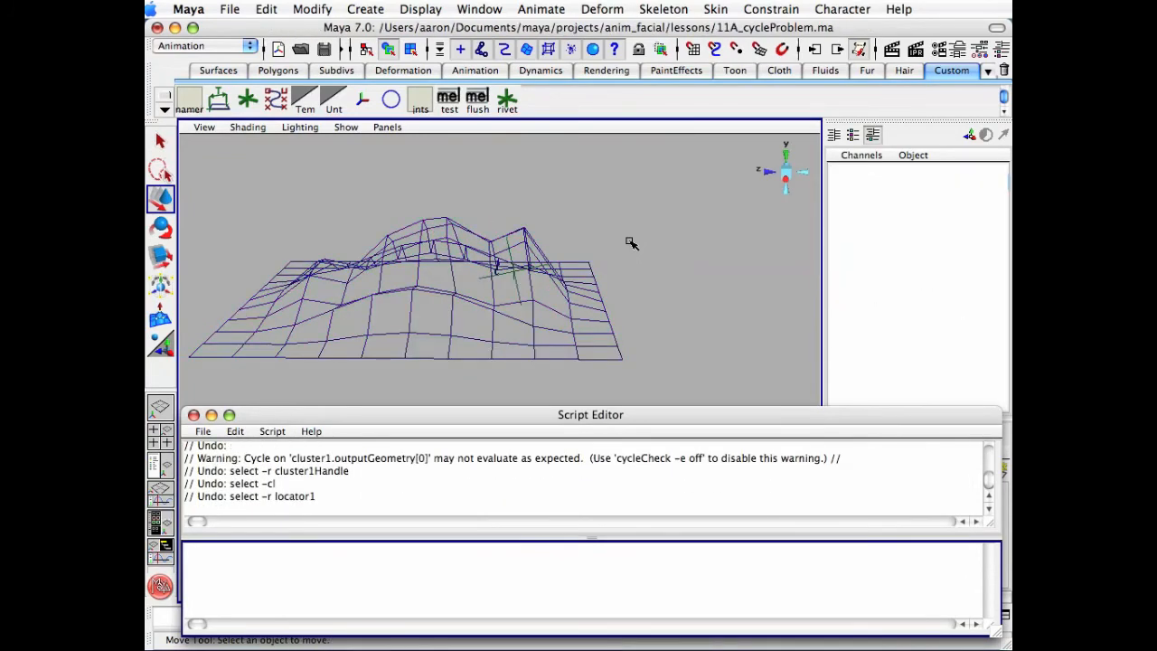
pyautogui.click(630, 243)
# Delete the leftover group1 node under locator1 in the Hypergraph
pyautogui.press('h')
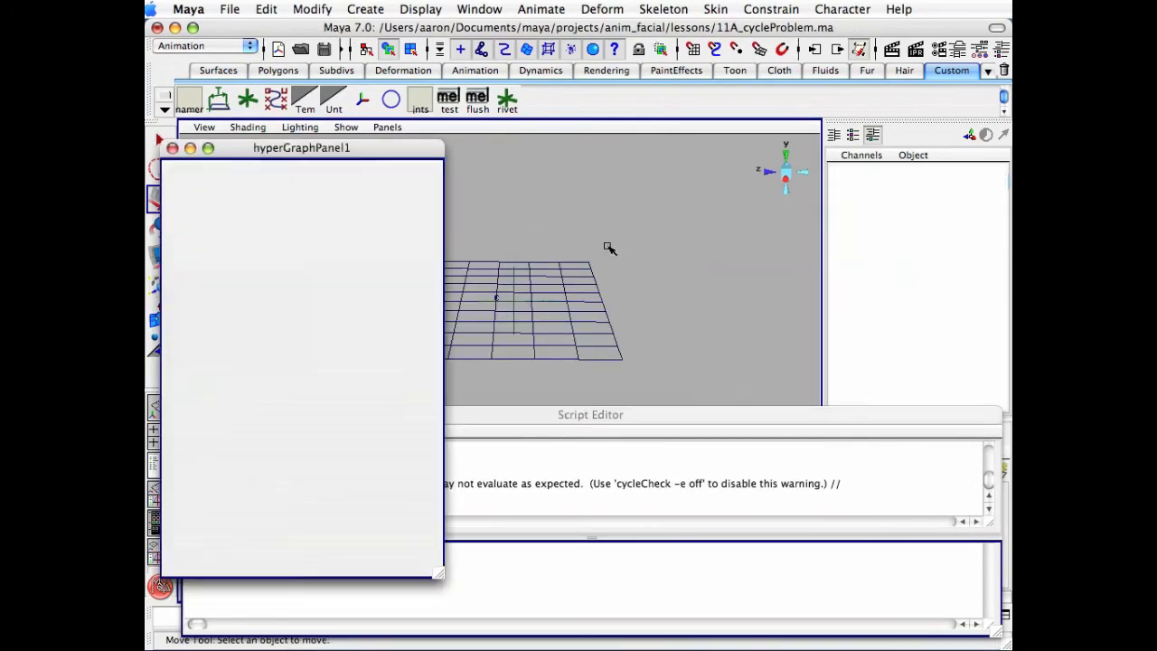
pyautogui.keyDown('alt'); pyautogui.moveTo(321, 401); pyautogui.dragTo(367, 400, button='middle'); pyautogui.keyUp('alt')
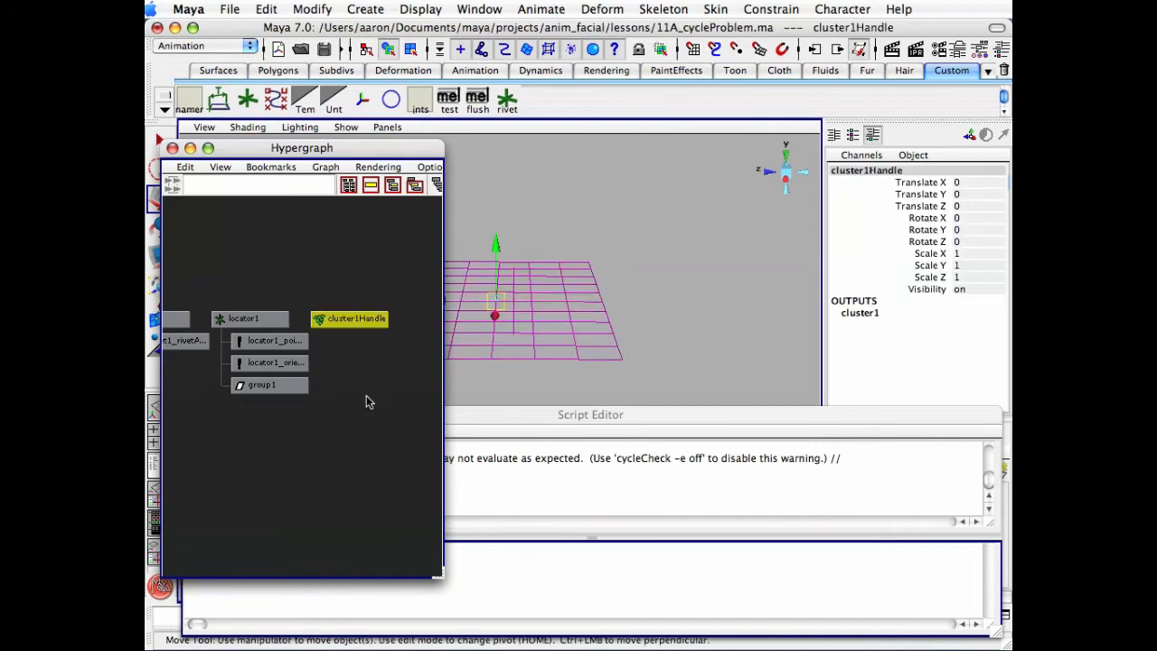
pyautogui.click(281, 387)
pyautogui.press('Delete')
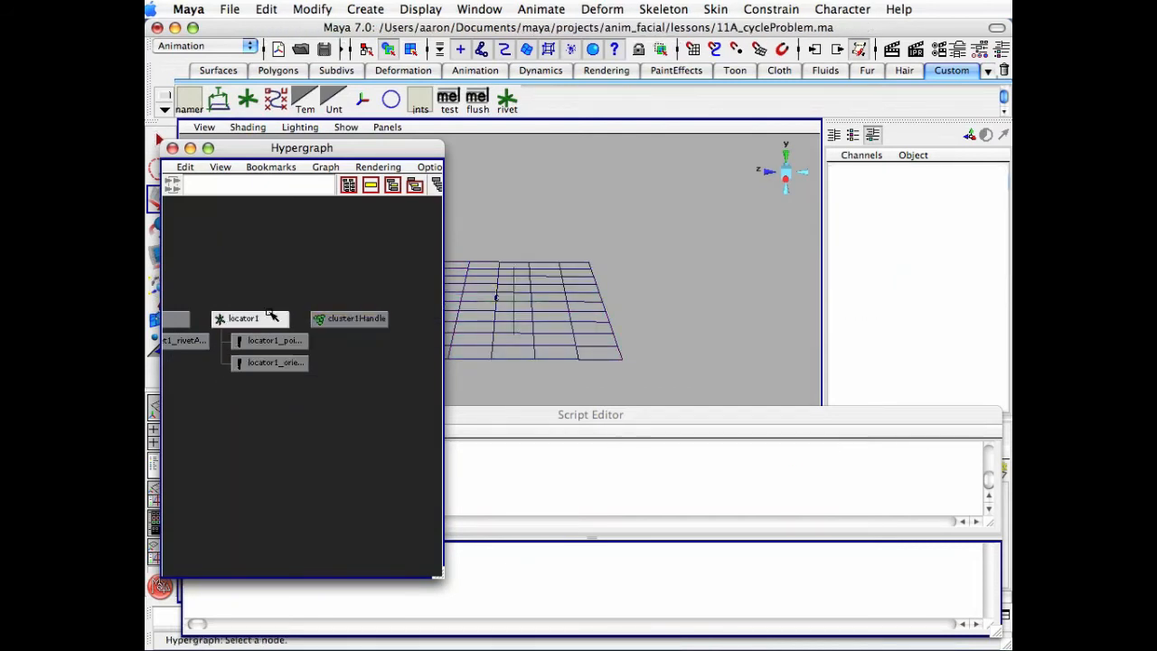
# Set the Weighted Node of cluster1HandleShape to locator1 and close the Attribute Editor
pyautogui.keyDown('alt'); pyautogui.moveTo(250, 324); pyautogui.dragTo(280, 326, button='middle'); pyautogui.keyUp('alt')
pyautogui.click(378, 319)
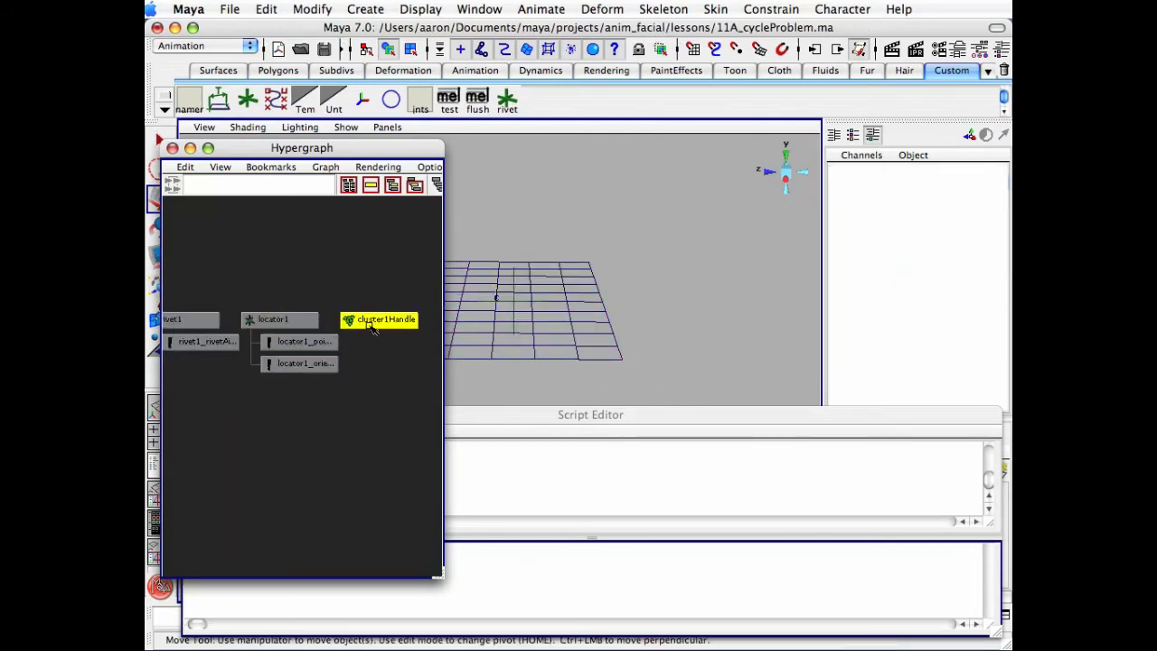
pyautogui.hotkey('ctrl', 'a')
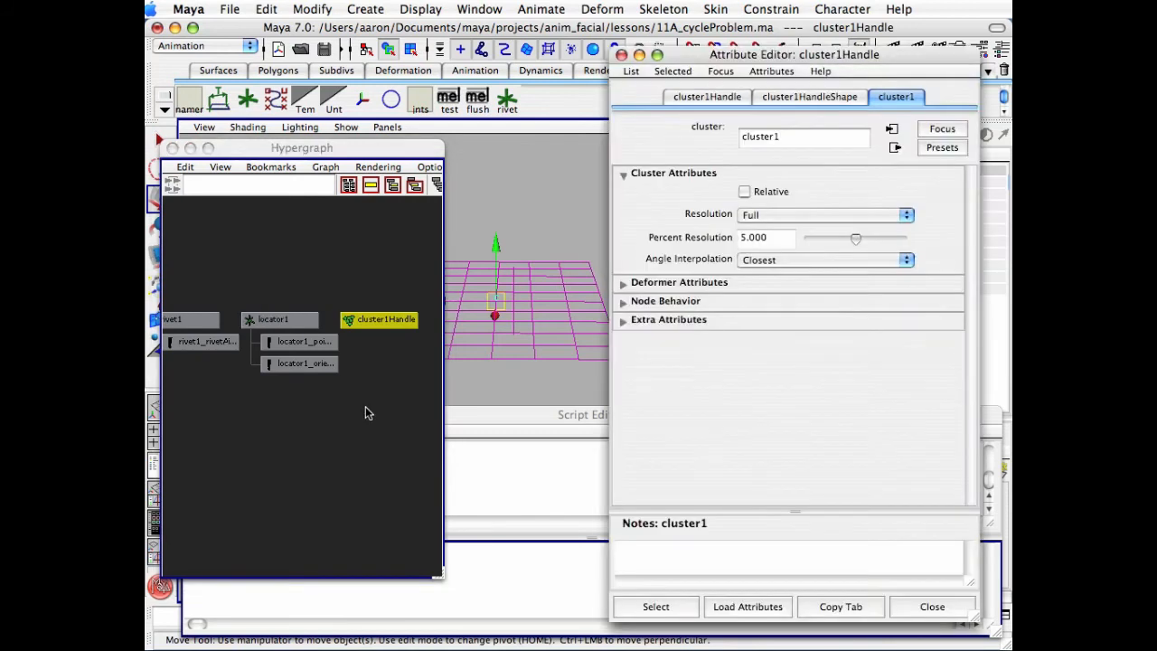
pyautogui.click(809, 96)
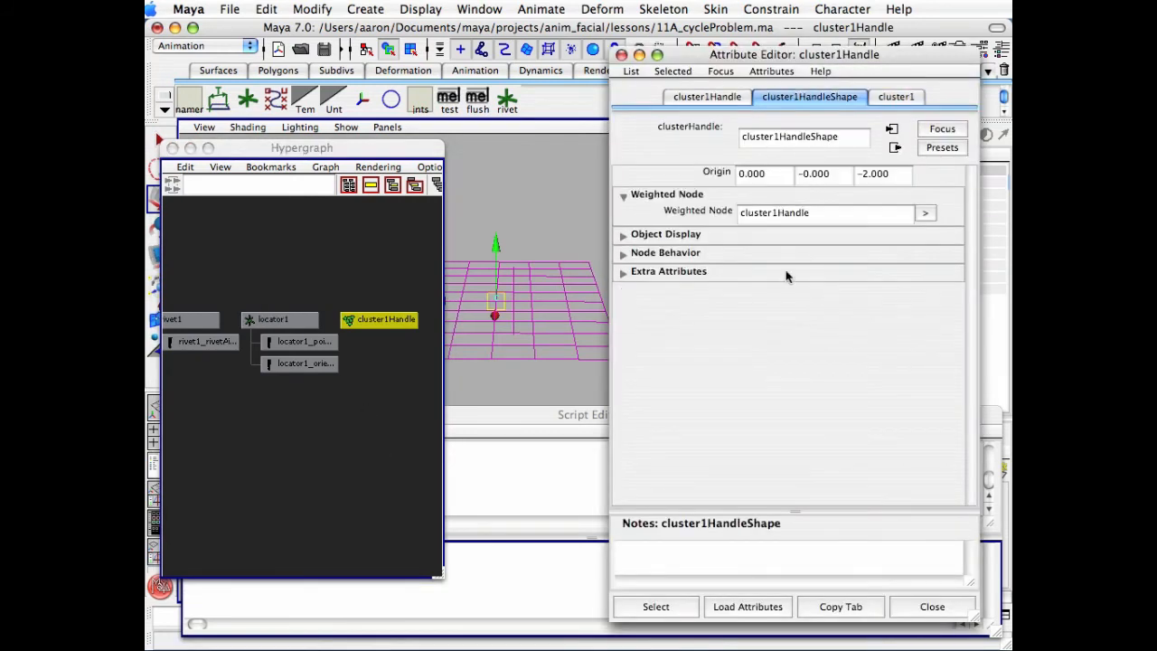
pyautogui.click(824, 214)
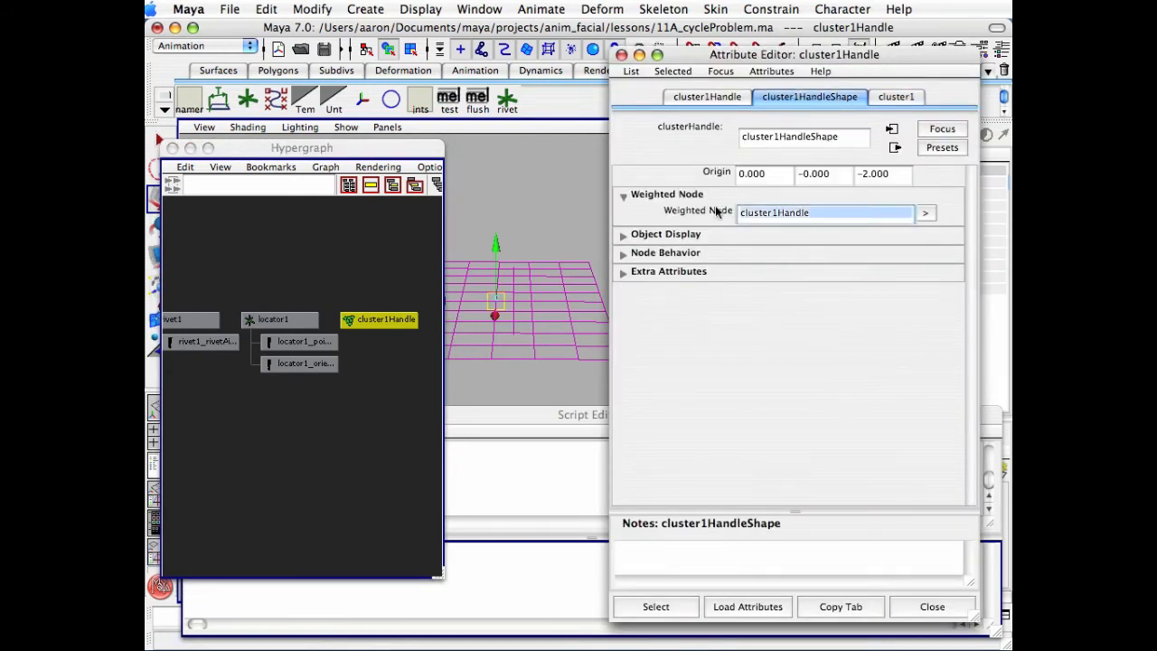
pyautogui.write('locatpor')
pyautogui.press('BackSpace')
pyautogui.press('BackSpace')
pyautogui.press('BackSpace')
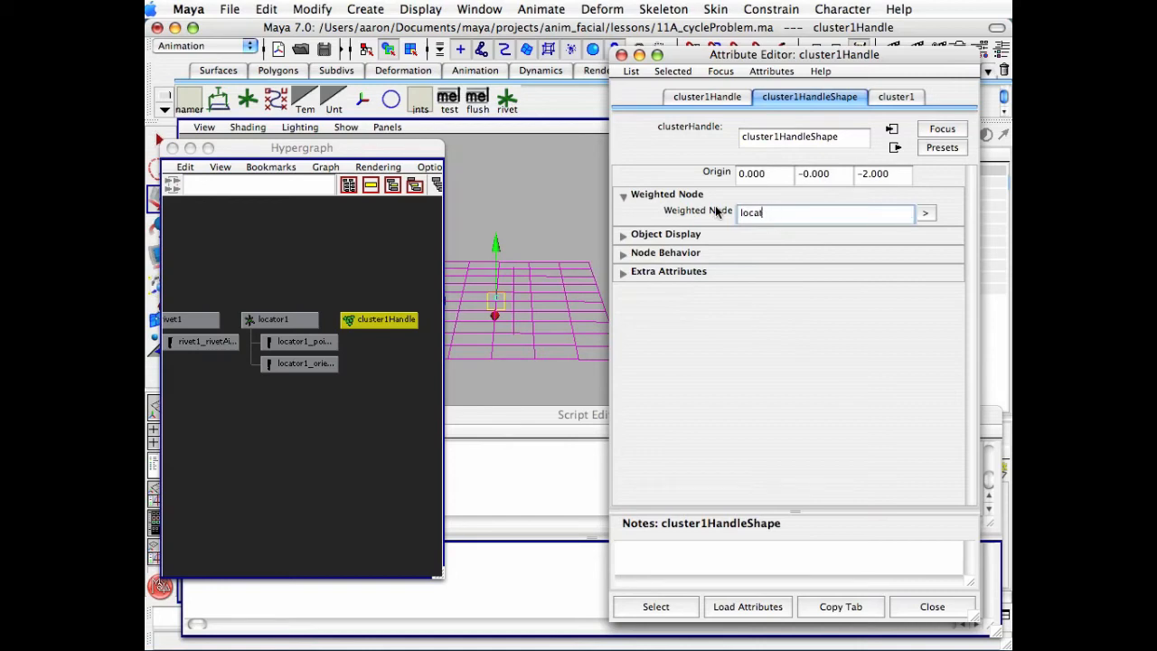
pyautogui.write('or1')
pyautogui.press('Return')
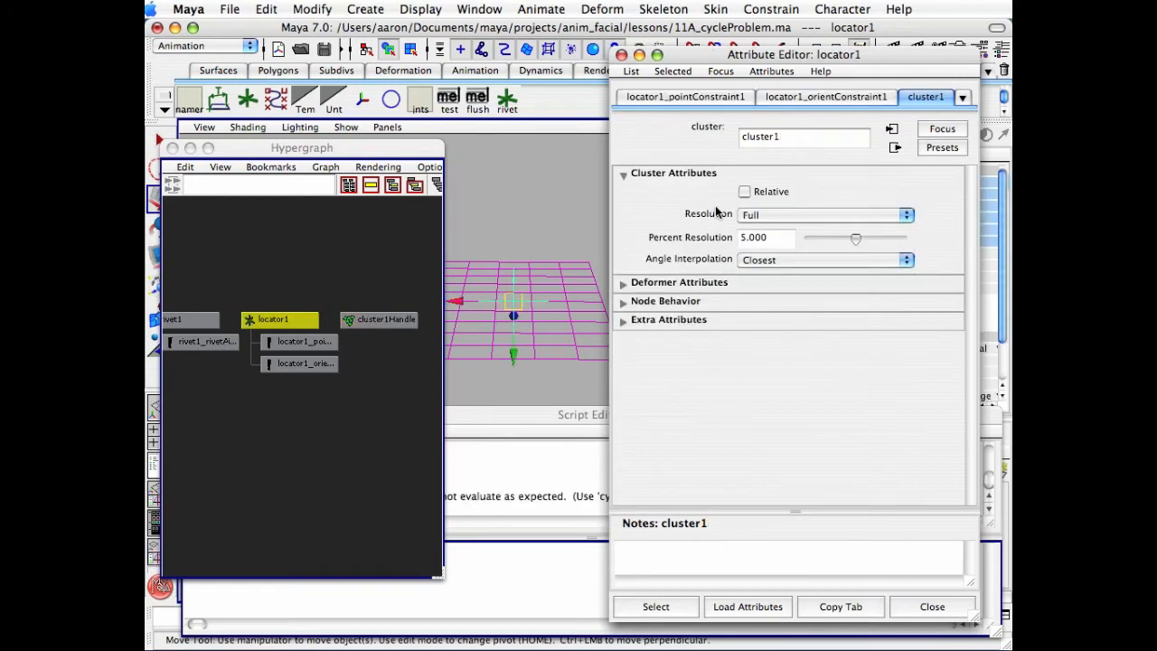
pyautogui.click(932, 607)
# Clear the Script Editor history and deselect everything in the scene
pyautogui.keyDown('alt'); pyautogui.moveTo(651, 325); pyautogui.dragTo(687, 322); pyautogui.keyUp('alt')
pyautogui.click(566, 413)
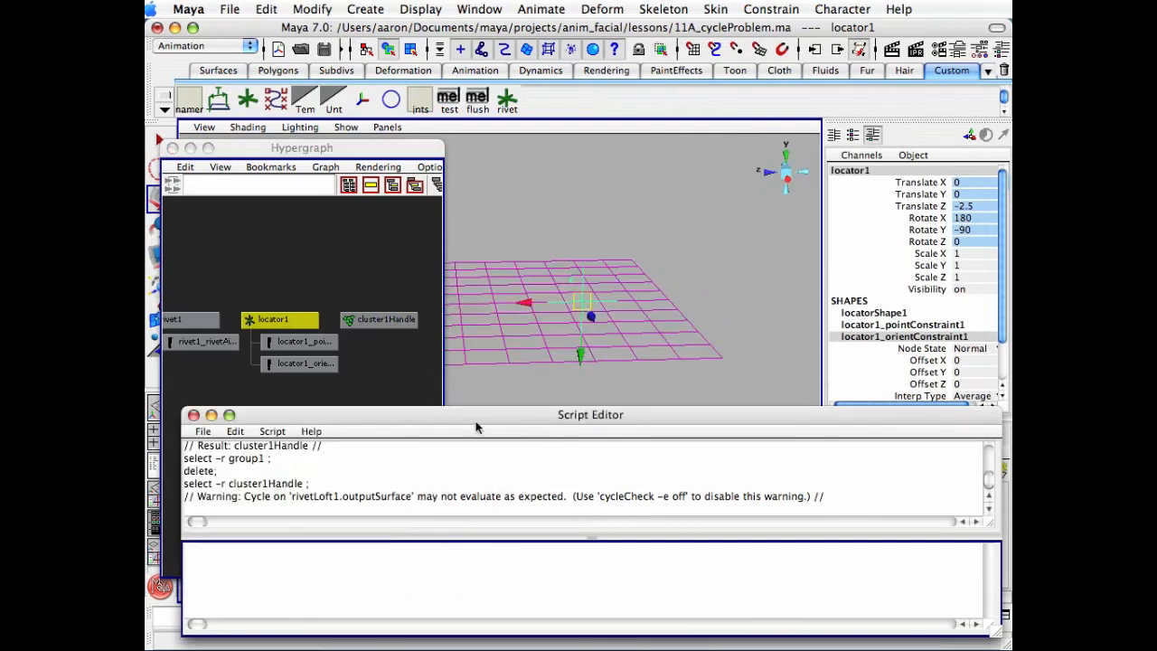
pyautogui.click(238, 433)
pyautogui.click(269, 540)
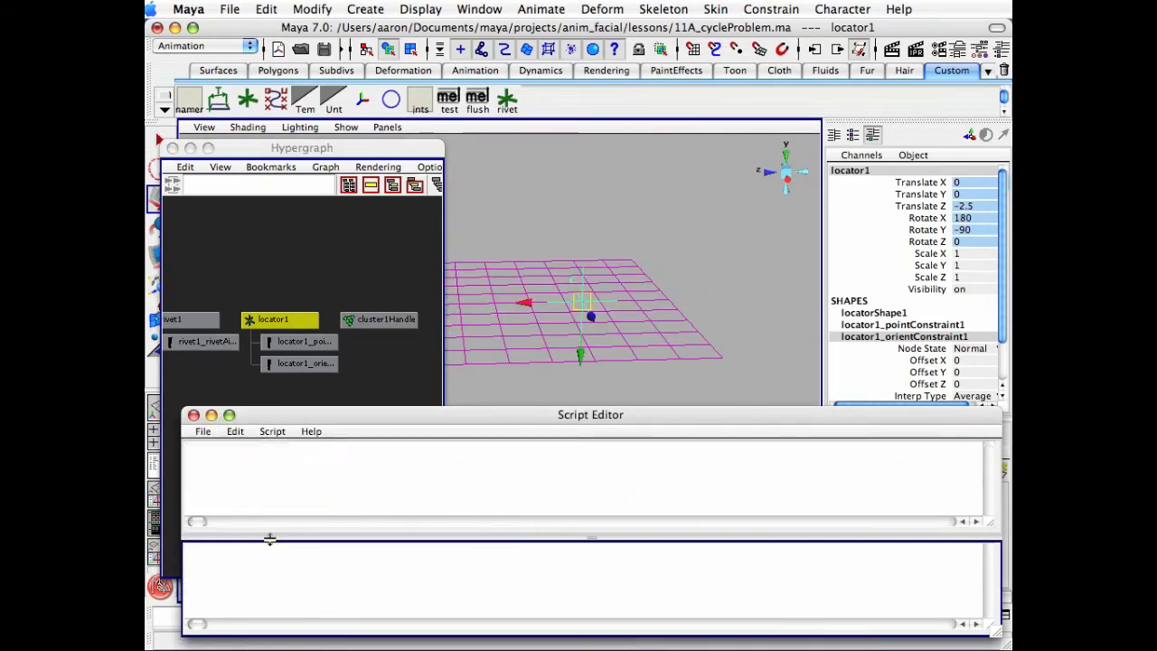
pyautogui.click(680, 248)
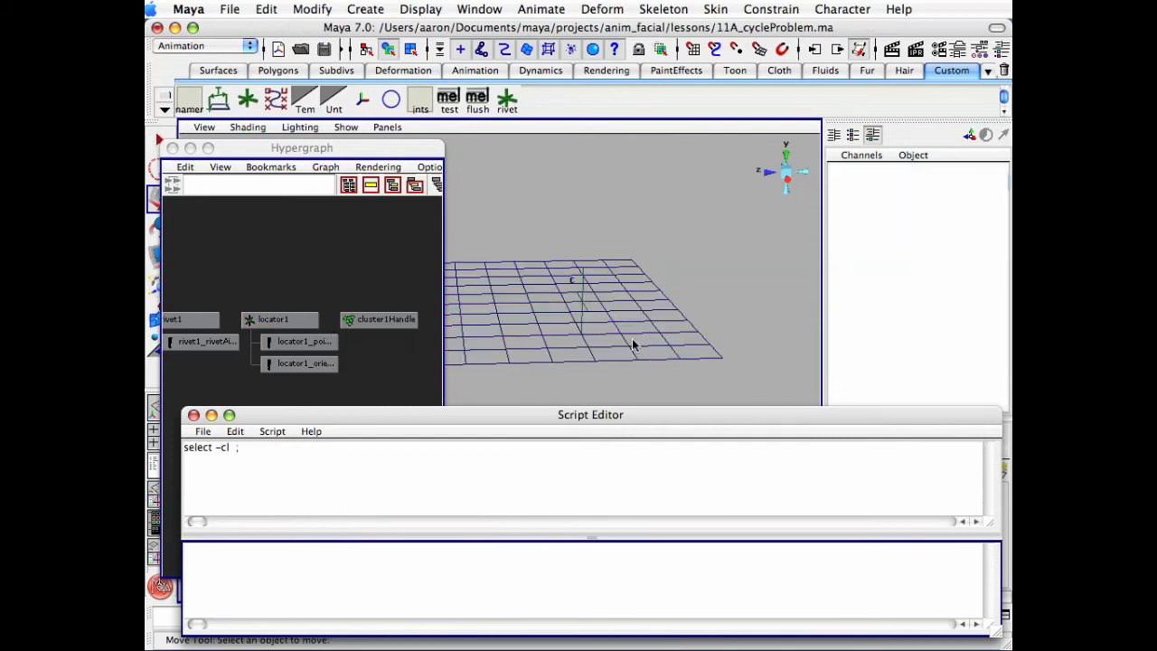
# Test-move locator1 twice by about -2 units along its own Y axis, undoing each move
pyautogui.click(278, 324)
pyautogui.moveTo(587, 367); pyautogui.dragTo(584, 315)
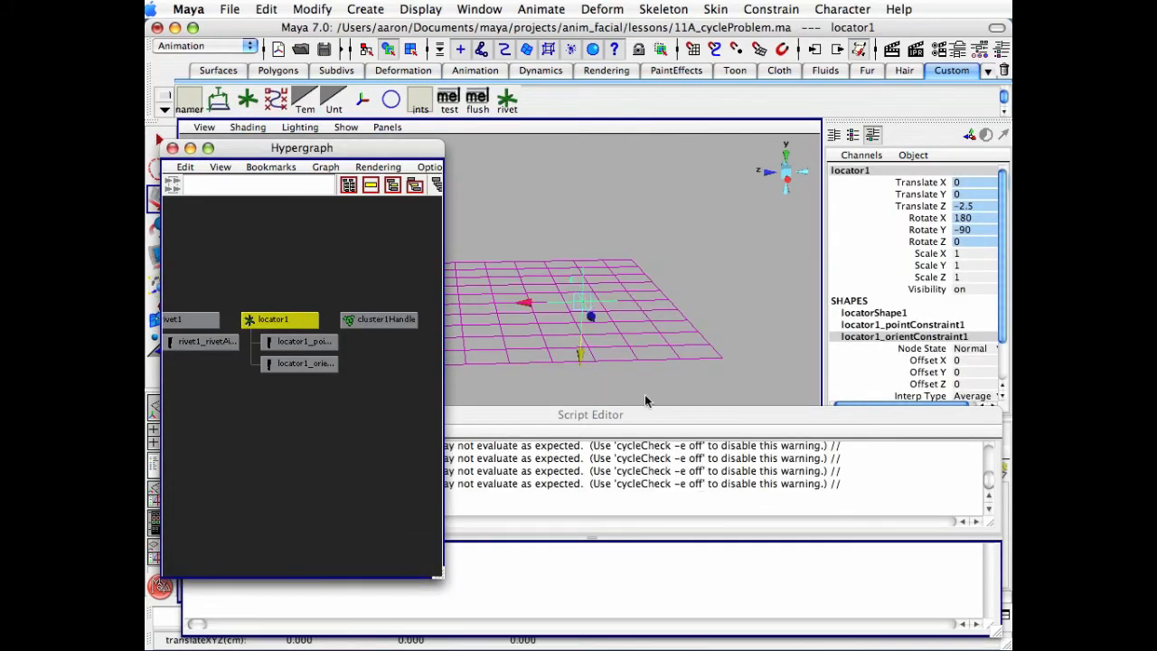
pyautogui.moveTo(439, 576); pyautogui.dragTo(417, 378)
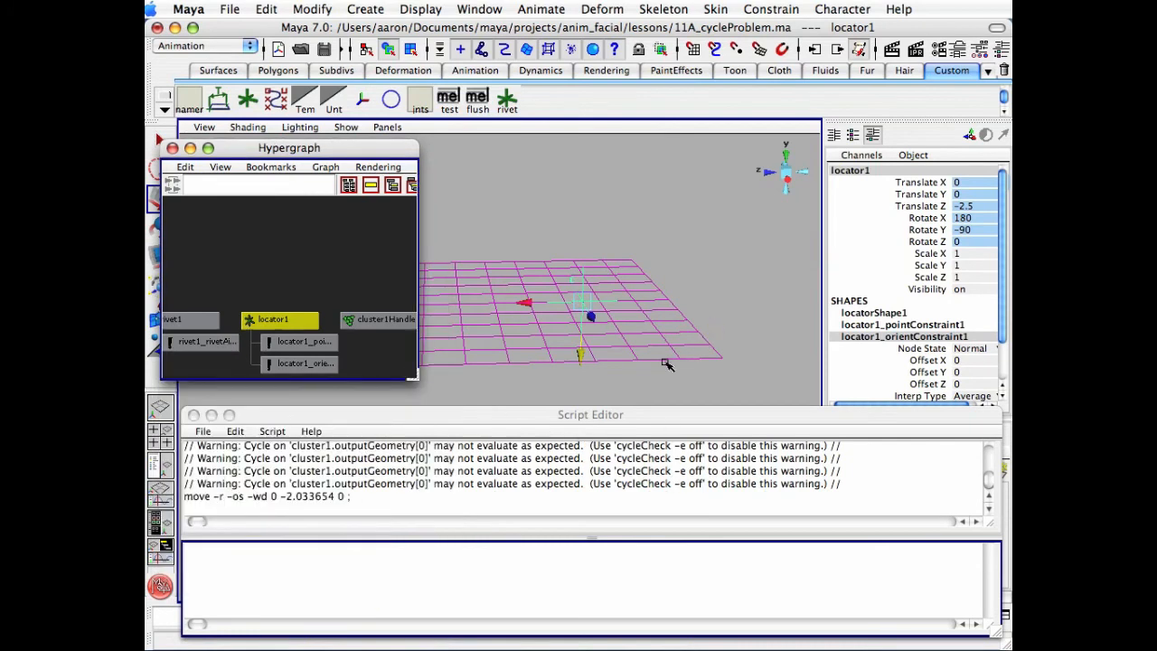
pyautogui.press('z')
pyautogui.click(694, 254)
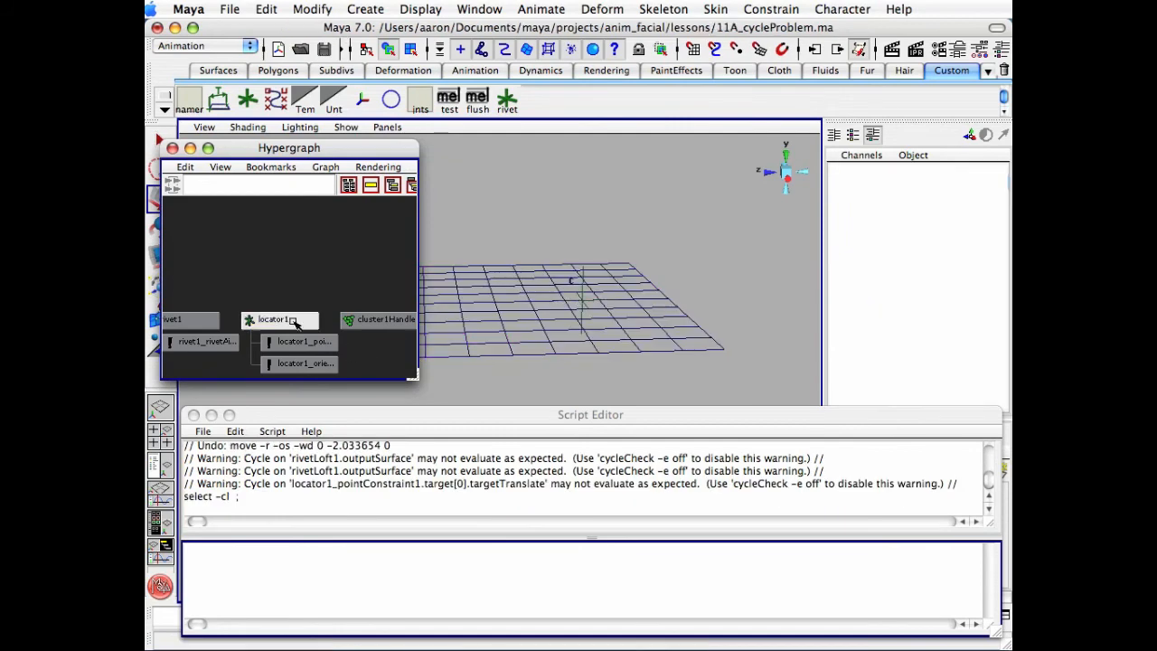
pyautogui.click(288, 320)
pyautogui.moveTo(577, 265); pyautogui.dragTo(584, 288)
pyautogui.press('z')
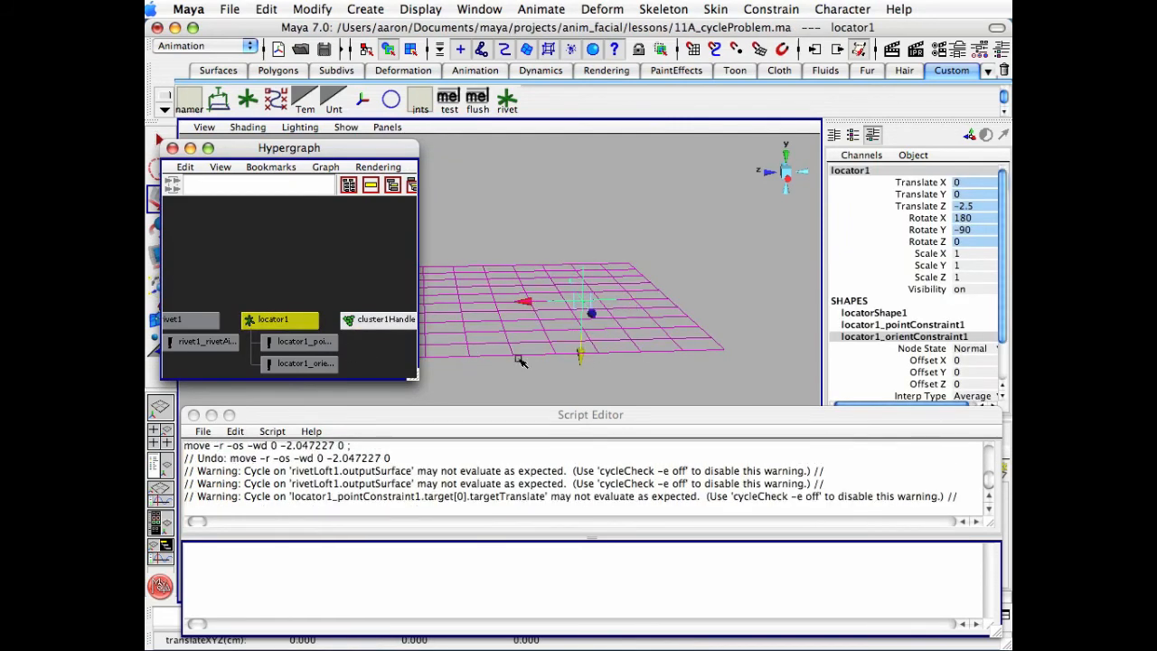
pyautogui.keyDown('alt'); pyautogui.moveTo(663, 268); pyautogui.dragTo(589, 309); pyautogui.keyUp('alt')
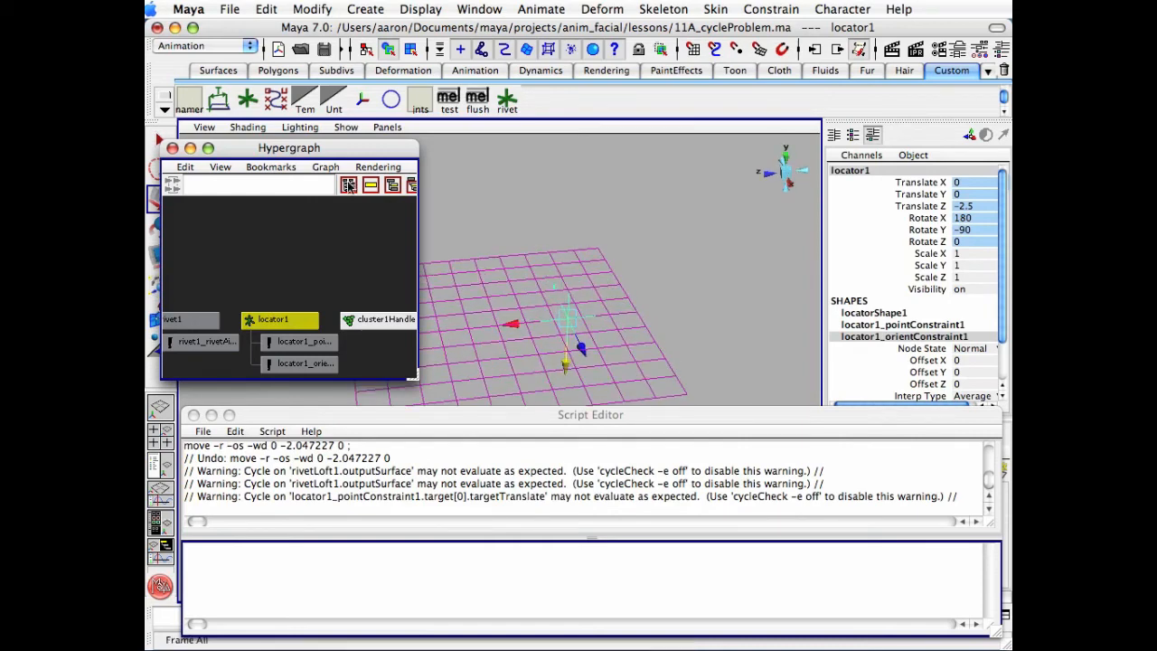
# Close the Hypergraph, clear the Script Editor history again and close the Script Editor
pyautogui.click(171, 147)
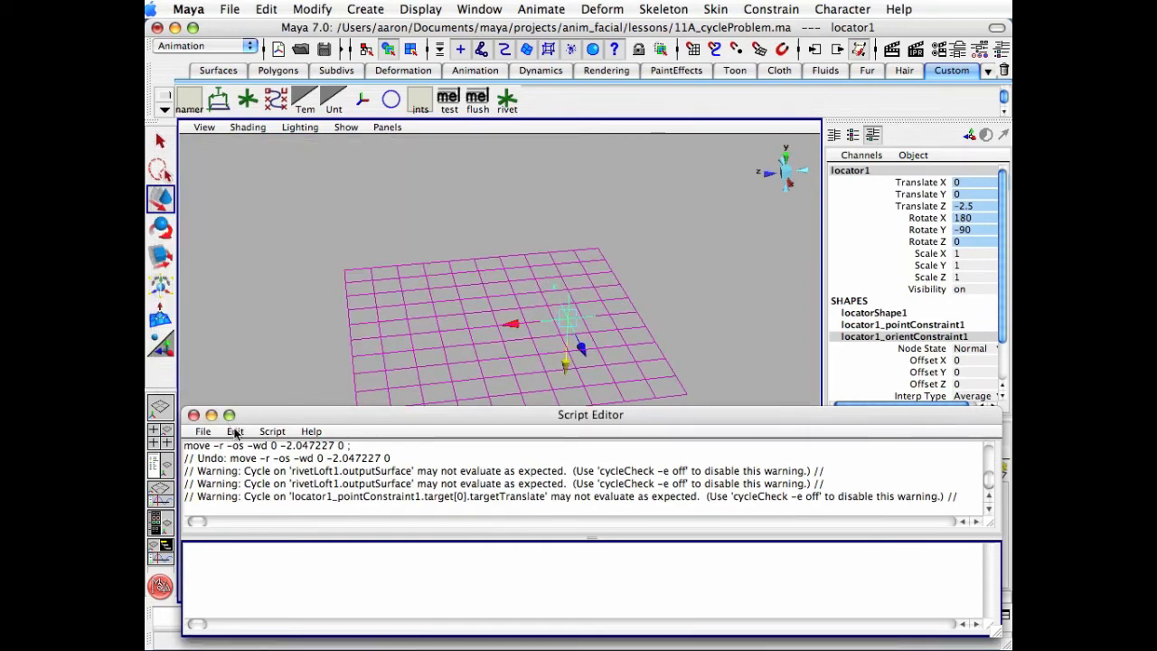
pyautogui.click(235, 431)
pyautogui.click(256, 540)
pyautogui.keyDown('alt'); pyautogui.moveTo(400, 315); pyautogui.dragTo(338, 334, button='middle'); pyautogui.keyUp('alt')
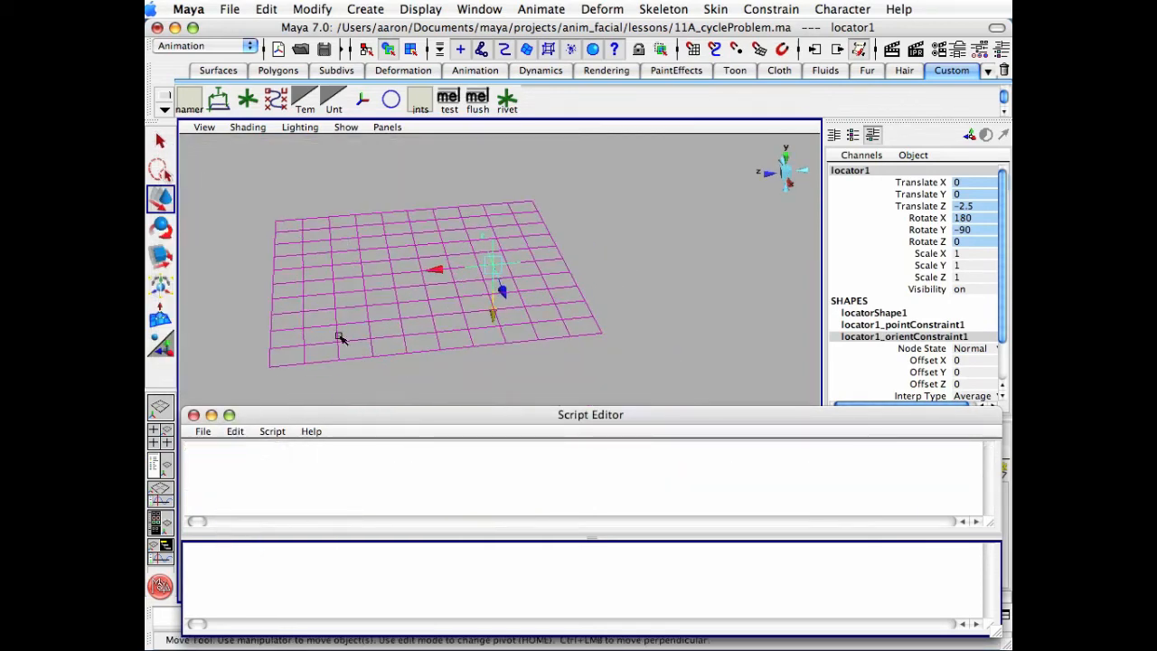
pyautogui.click(194, 415)
# Test the target_msh weight of base_msh's blends node, undo the change and deselect the mesh
pyautogui.click(482, 373)
pyautogui.click(439, 319)
pyautogui.keyDown('alt'); pyautogui.moveTo(501, 300); pyautogui.dragTo(484, 385, button='middle'); pyautogui.keyUp('alt')
pyautogui.press('q')
pyautogui.keyDown('alt'); pyautogui.moveTo(566, 369); pyautogui.dragTo(626, 351, button='right'); pyautogui.keyUp('alt')
pyautogui.keyDown('alt'); pyautogui.moveTo(627, 344); pyautogui.dragTo(702, 331, button='middle'); pyautogui.keyUp('alt')
pyautogui.click(854, 242)
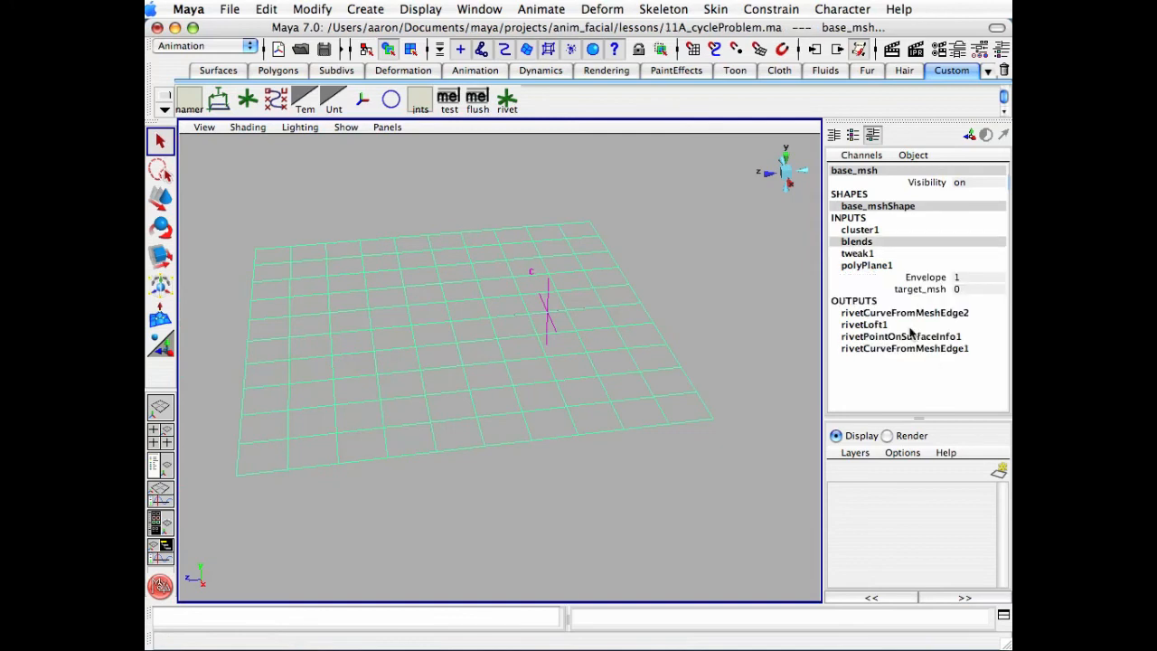
pyautogui.click(909, 289)
pyautogui.keyDown('alt'); pyautogui.moveTo(624, 344); pyautogui.dragTo(562, 311, button='right'); pyautogui.keyUp('alt')
pyautogui.moveTo(562, 311); pyautogui.dragTo(620, 272, button='middle')
pyautogui.press('z')
pyautogui.keyDown('alt'); pyautogui.moveTo(630, 315); pyautogui.dragTo(615, 296); pyautogui.keyUp('alt')
pyautogui.keyDown('alt'); pyautogui.moveTo(592, 353); pyautogui.dragTo(609, 371); pyautogui.keyUp('alt')
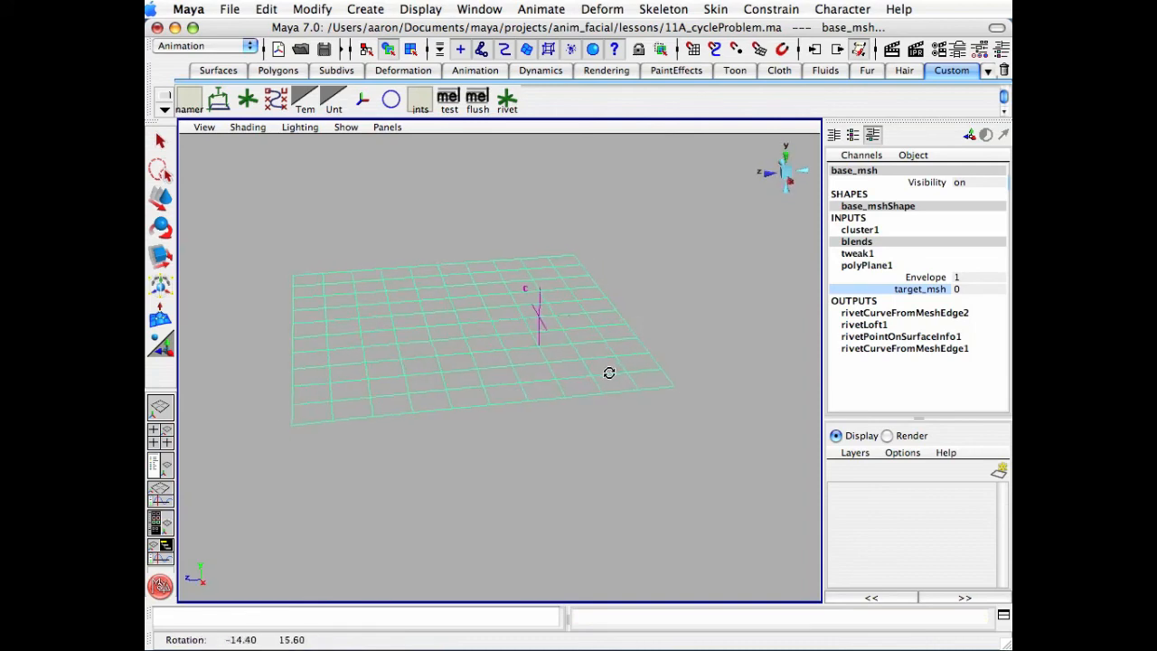
pyautogui.press('q')
pyautogui.click(625, 494)
# Raise the target_msh weight on base_msh's blends node to deform the mesh, and deselect it
pyautogui.keyDown('alt'); pyautogui.moveTo(624, 492); pyautogui.dragTo(551, 456); pyautogui.keyUp('alt')
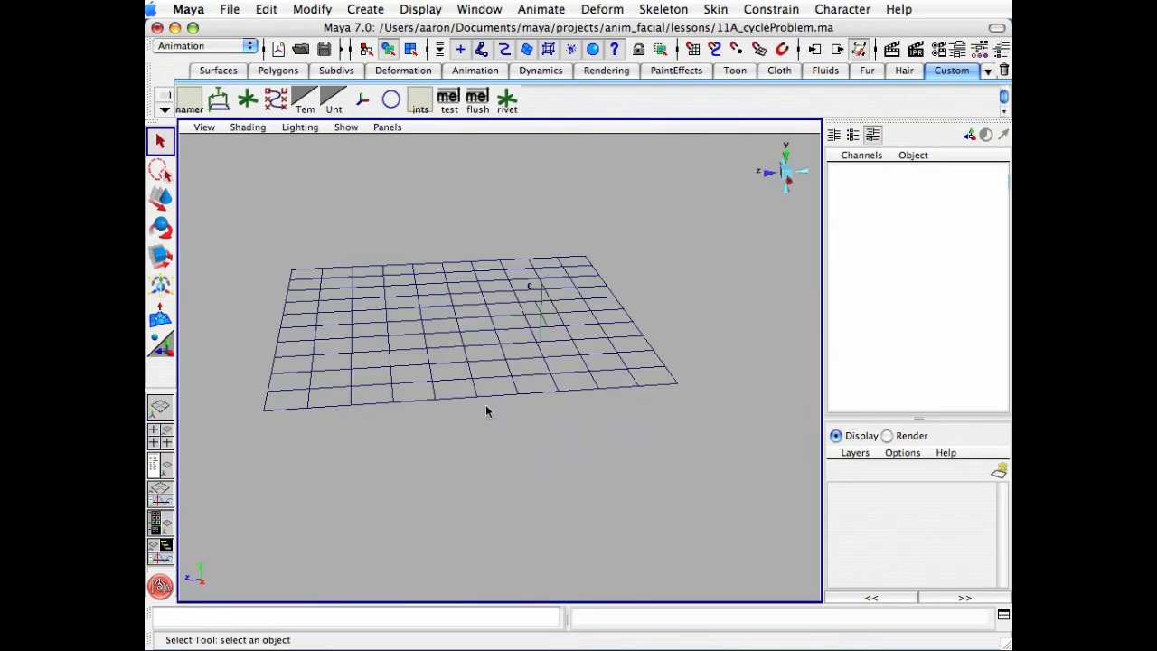
pyautogui.keyDown('alt'); pyautogui.moveTo(420, 340); pyautogui.dragTo(561, 385, button='right'); pyautogui.keyUp('alt')
pyautogui.click(515, 409)
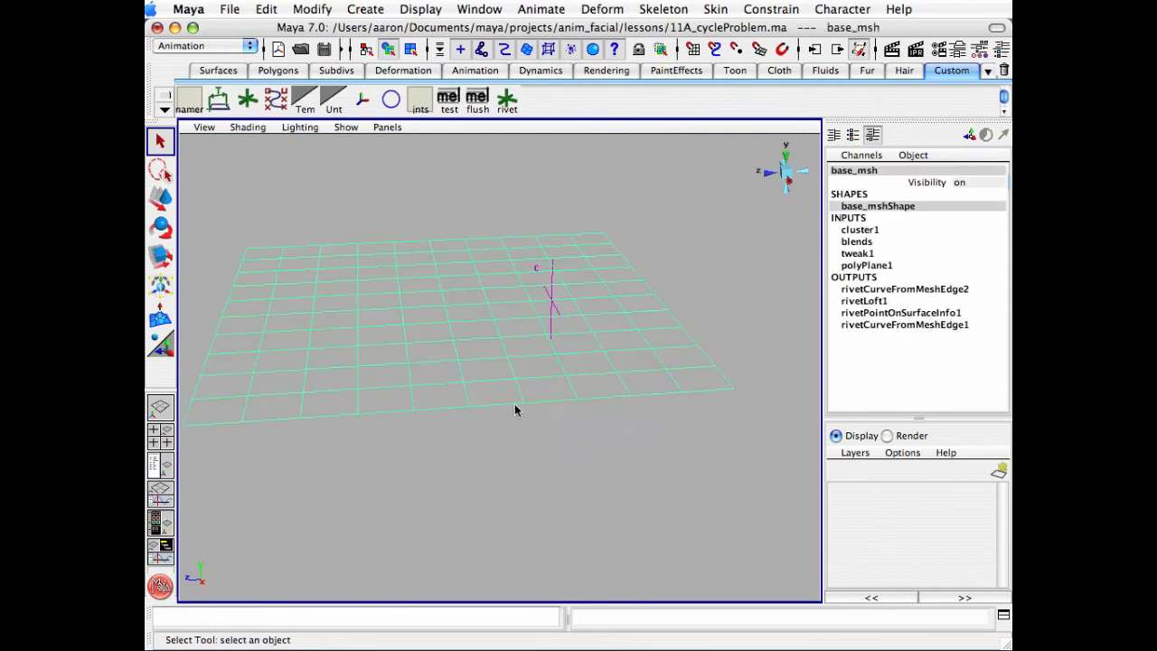
pyautogui.click(856, 242)
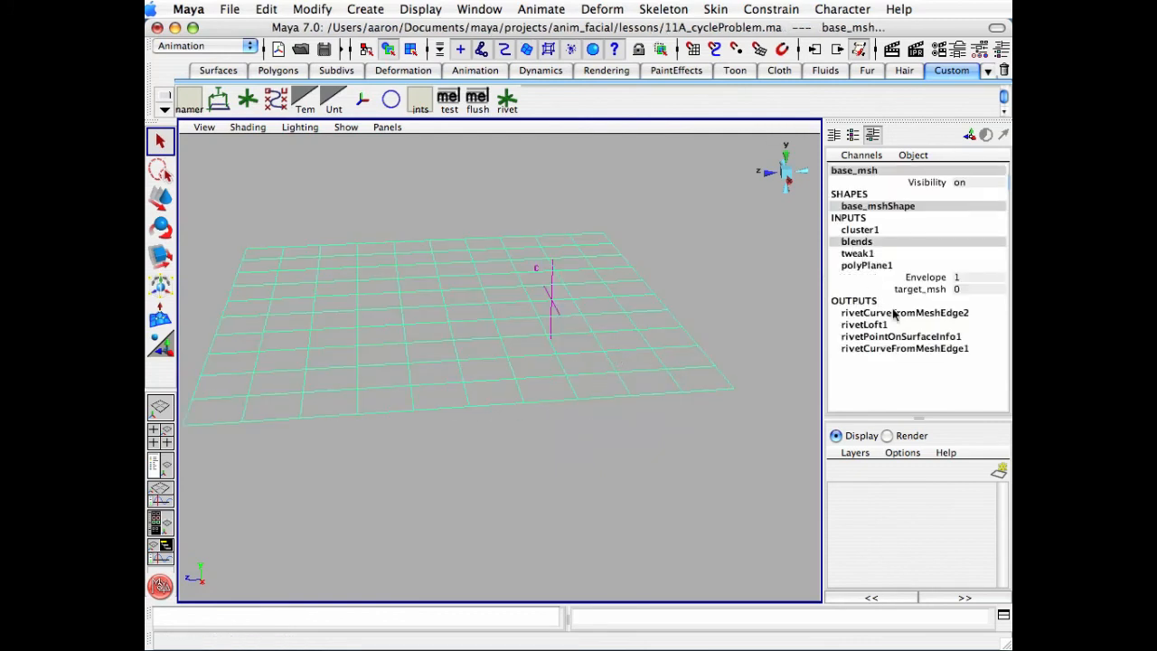
pyautogui.click(895, 289)
pyautogui.moveTo(641, 257); pyautogui.dragTo(692, 248, button='middle')
pyautogui.click(618, 277)
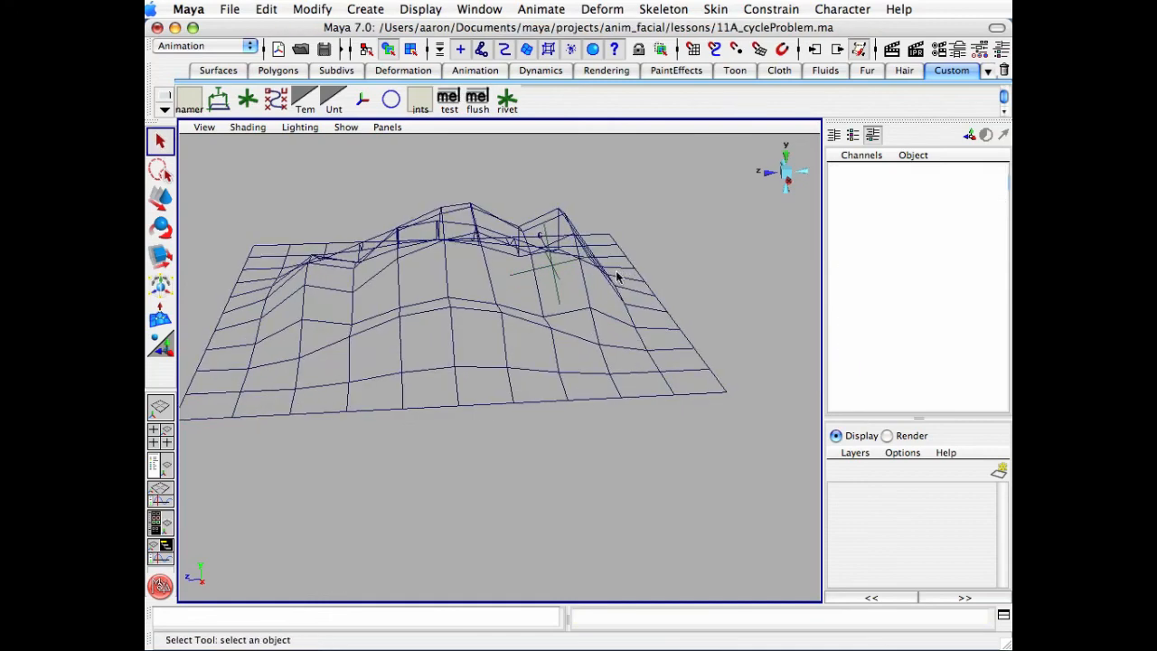
# Examine from several angles how locator1 and the cluster handle sit relative to the deformed mesh
pyautogui.click(557, 269)
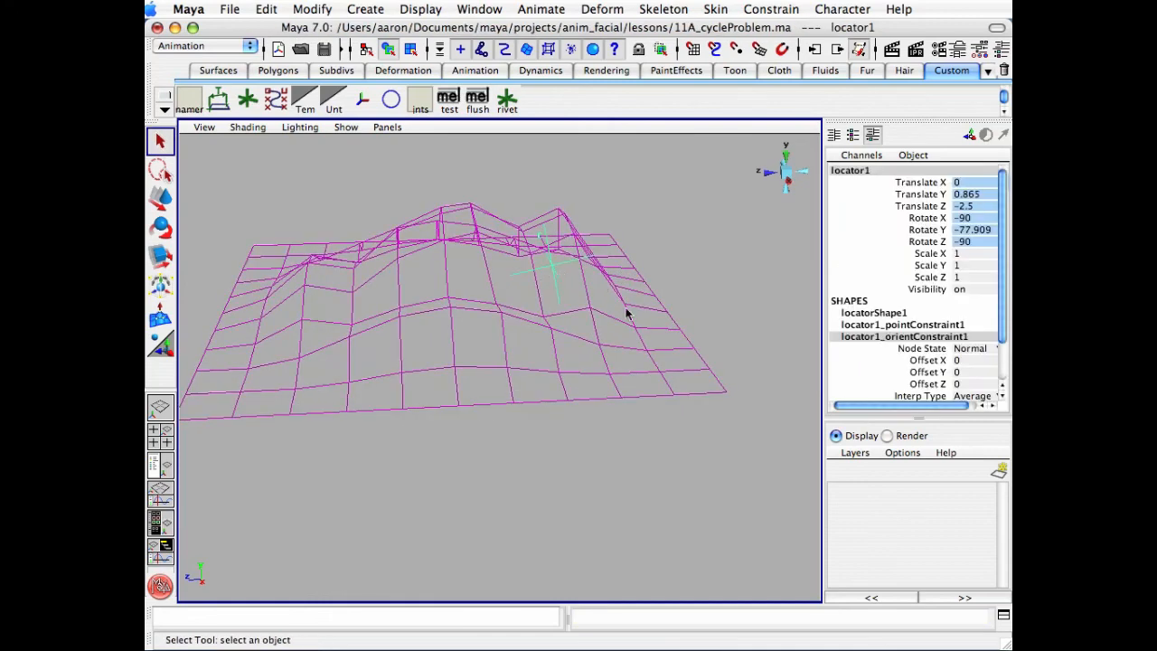
pyautogui.keyDown('alt'); pyautogui.moveTo(627, 312); pyautogui.dragTo(651, 323); pyautogui.keyUp('alt')
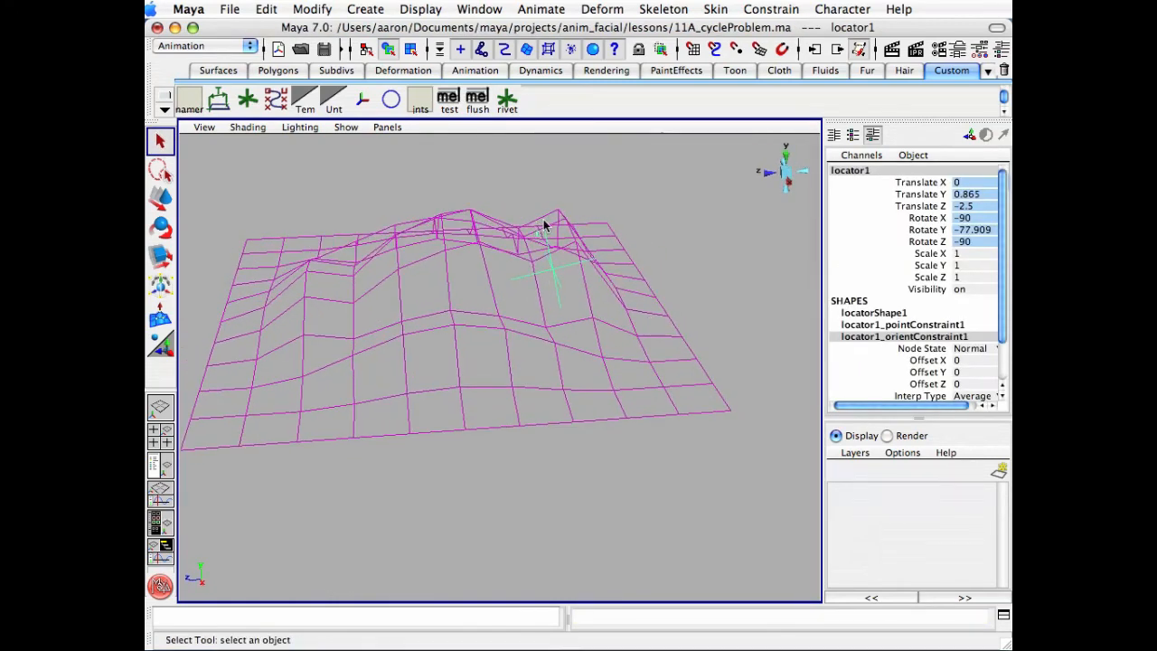
pyautogui.keyDown('alt'); pyautogui.moveTo(545, 225); pyautogui.dragTo(671, 211); pyautogui.keyUp('alt')
pyautogui.click(674, 213)
pyautogui.keyDown('alt'); pyautogui.moveTo(549, 280); pyautogui.dragTo(564, 305); pyautogui.keyUp('alt')
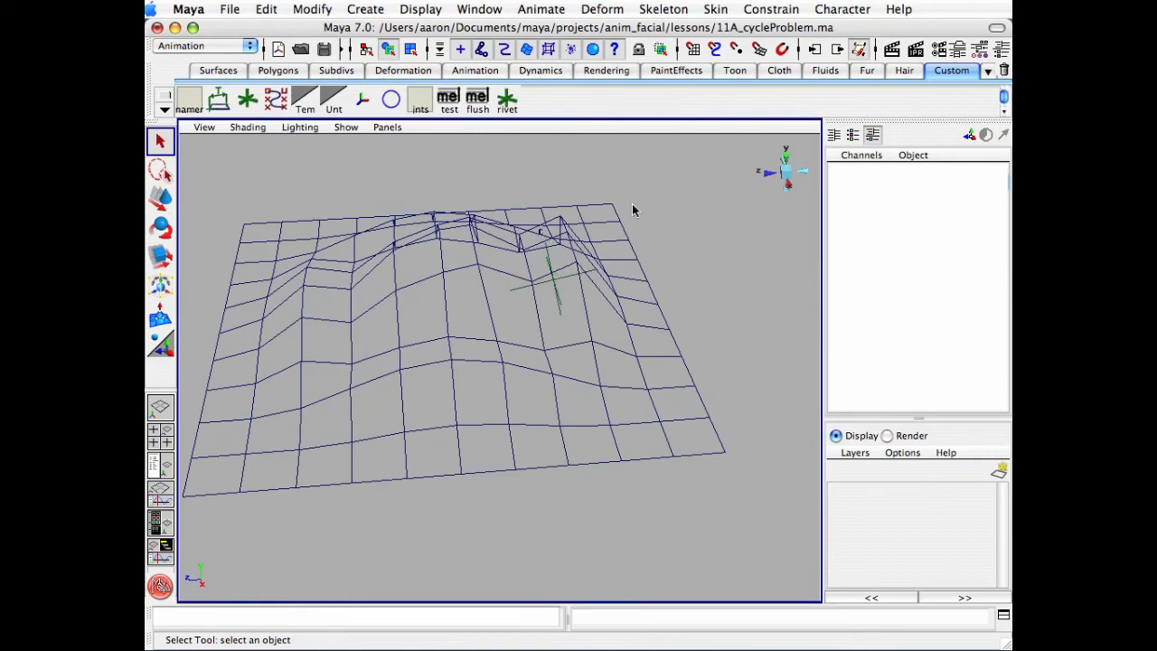
pyautogui.keyDown('alt'); pyautogui.moveTo(560, 191); pyautogui.dragTo(559, 270); pyautogui.keyUp('alt')
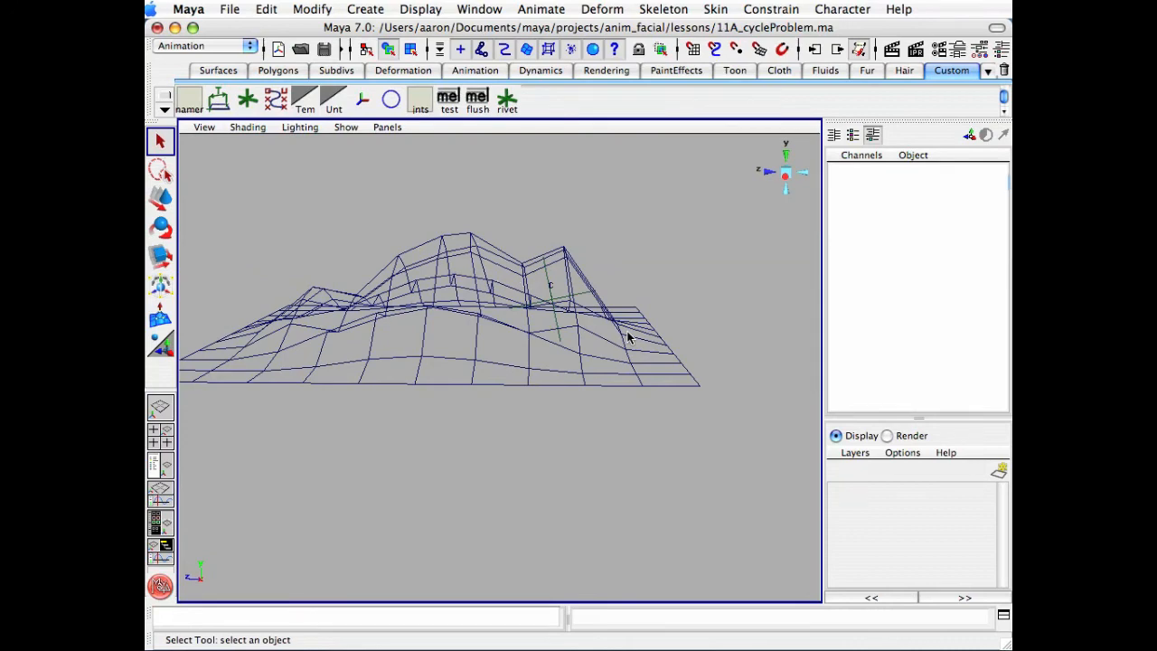
pyautogui.keyDown('alt'); pyautogui.moveTo(611, 319); pyautogui.dragTo(689, 344, button='right'); pyautogui.keyUp('alt')
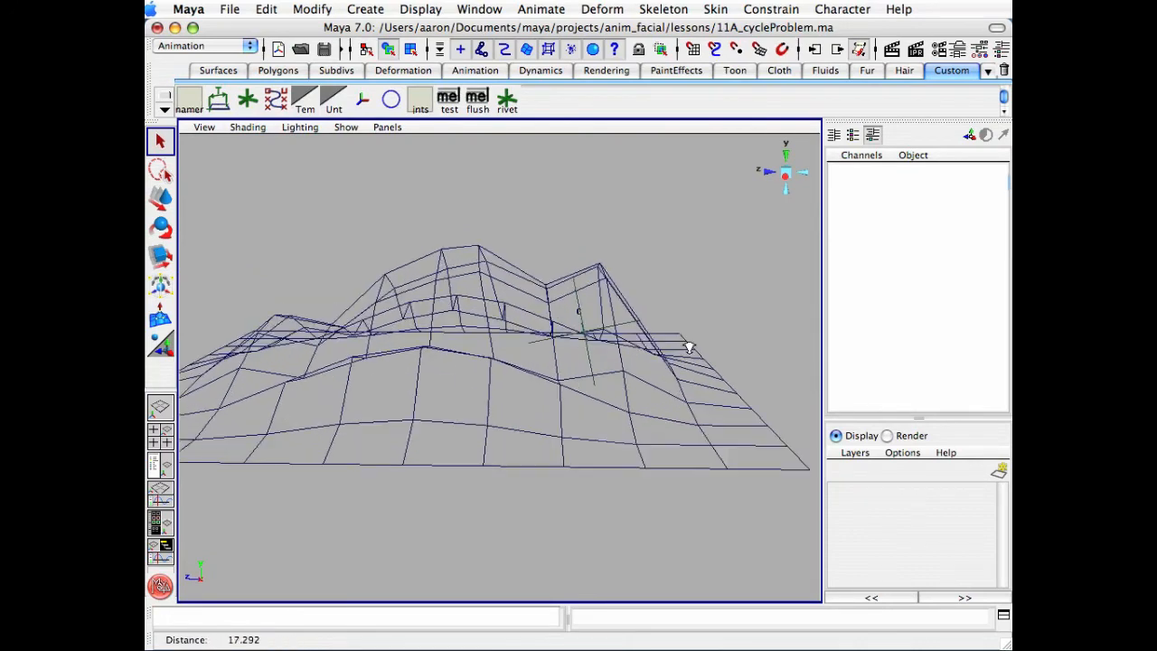
pyautogui.keyDown('alt'); pyautogui.moveTo(690, 343); pyautogui.dragTo(626, 308); pyautogui.keyUp('alt')
pyautogui.keyDown('alt'); pyautogui.moveTo(666, 320); pyautogui.dragTo(525, 292, button='right'); pyautogui.keyUp('alt')
pyautogui.moveTo(524, 294)
pyautogui.keyDown('alt'); pyautogui.mouseDown()
pyautogui.moveTo(530, 304)
pyautogui.moveTo(524, 263)
pyautogui.moveTo(523, 278)
pyautogui.mouseUp(); pyautogui.keyUp('alt')
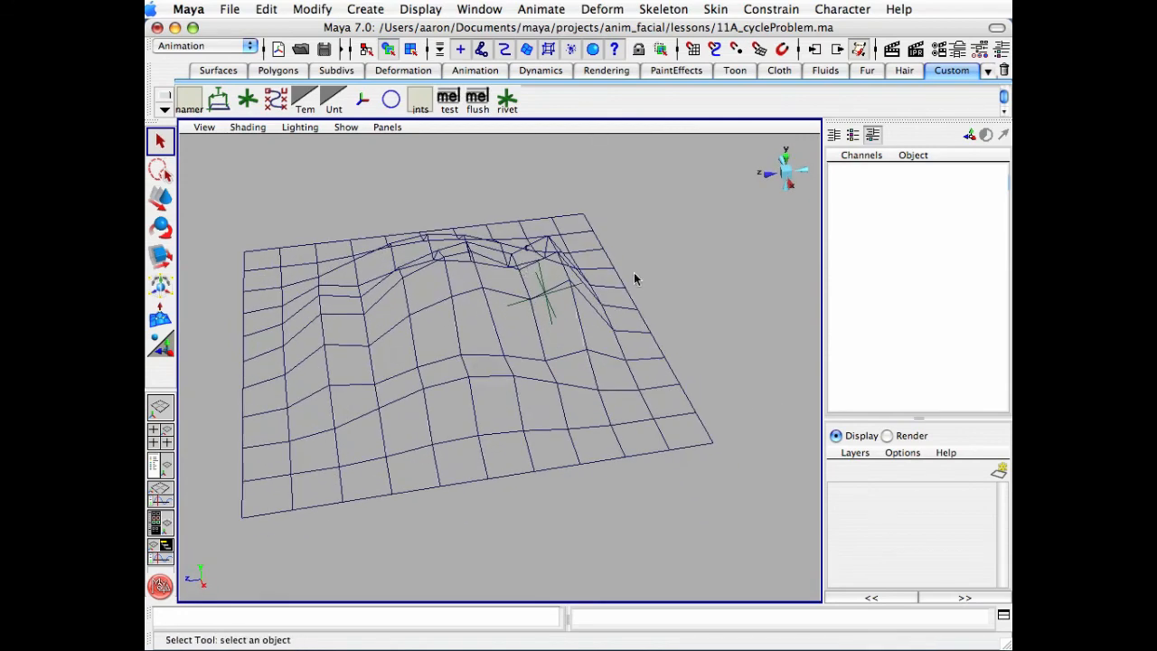